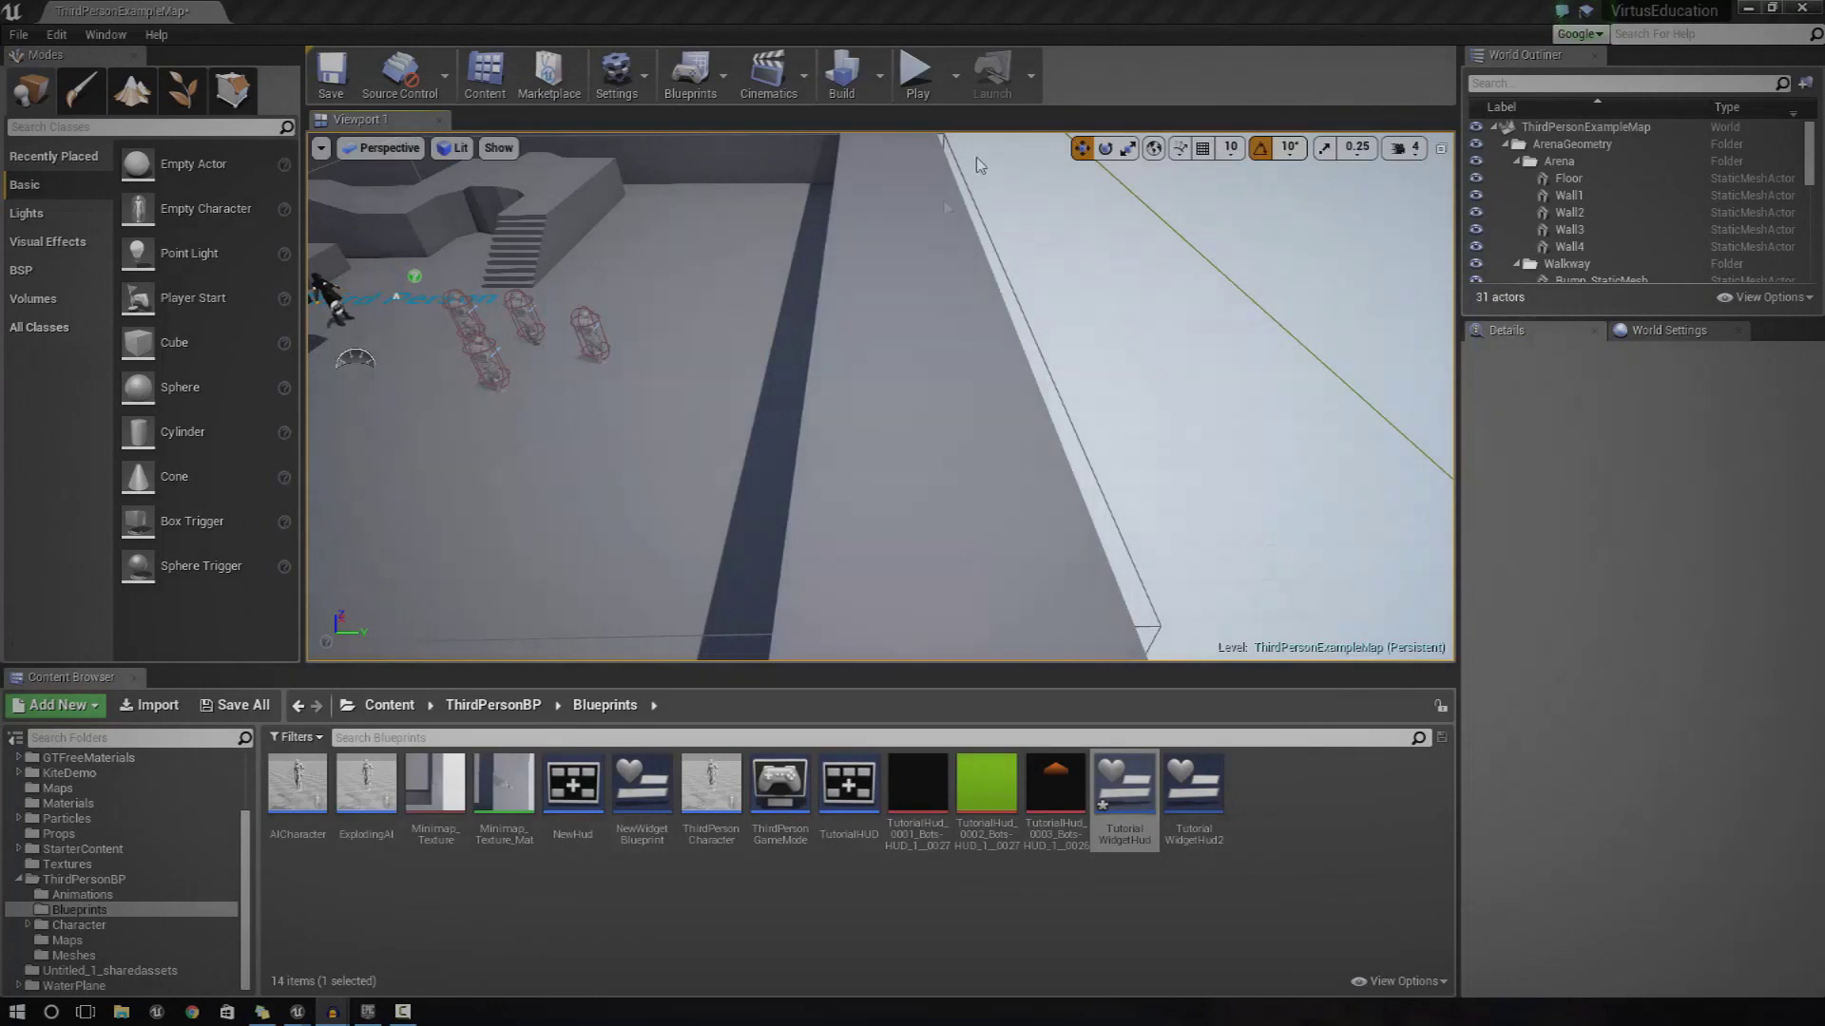
- Play the level and run the character around the arena walls to examine the floating health bar, ending the session afterwards
right_drag(976, 157, 580, 154)
right_drag(979, 165, 979, 165)
click(917, 77)
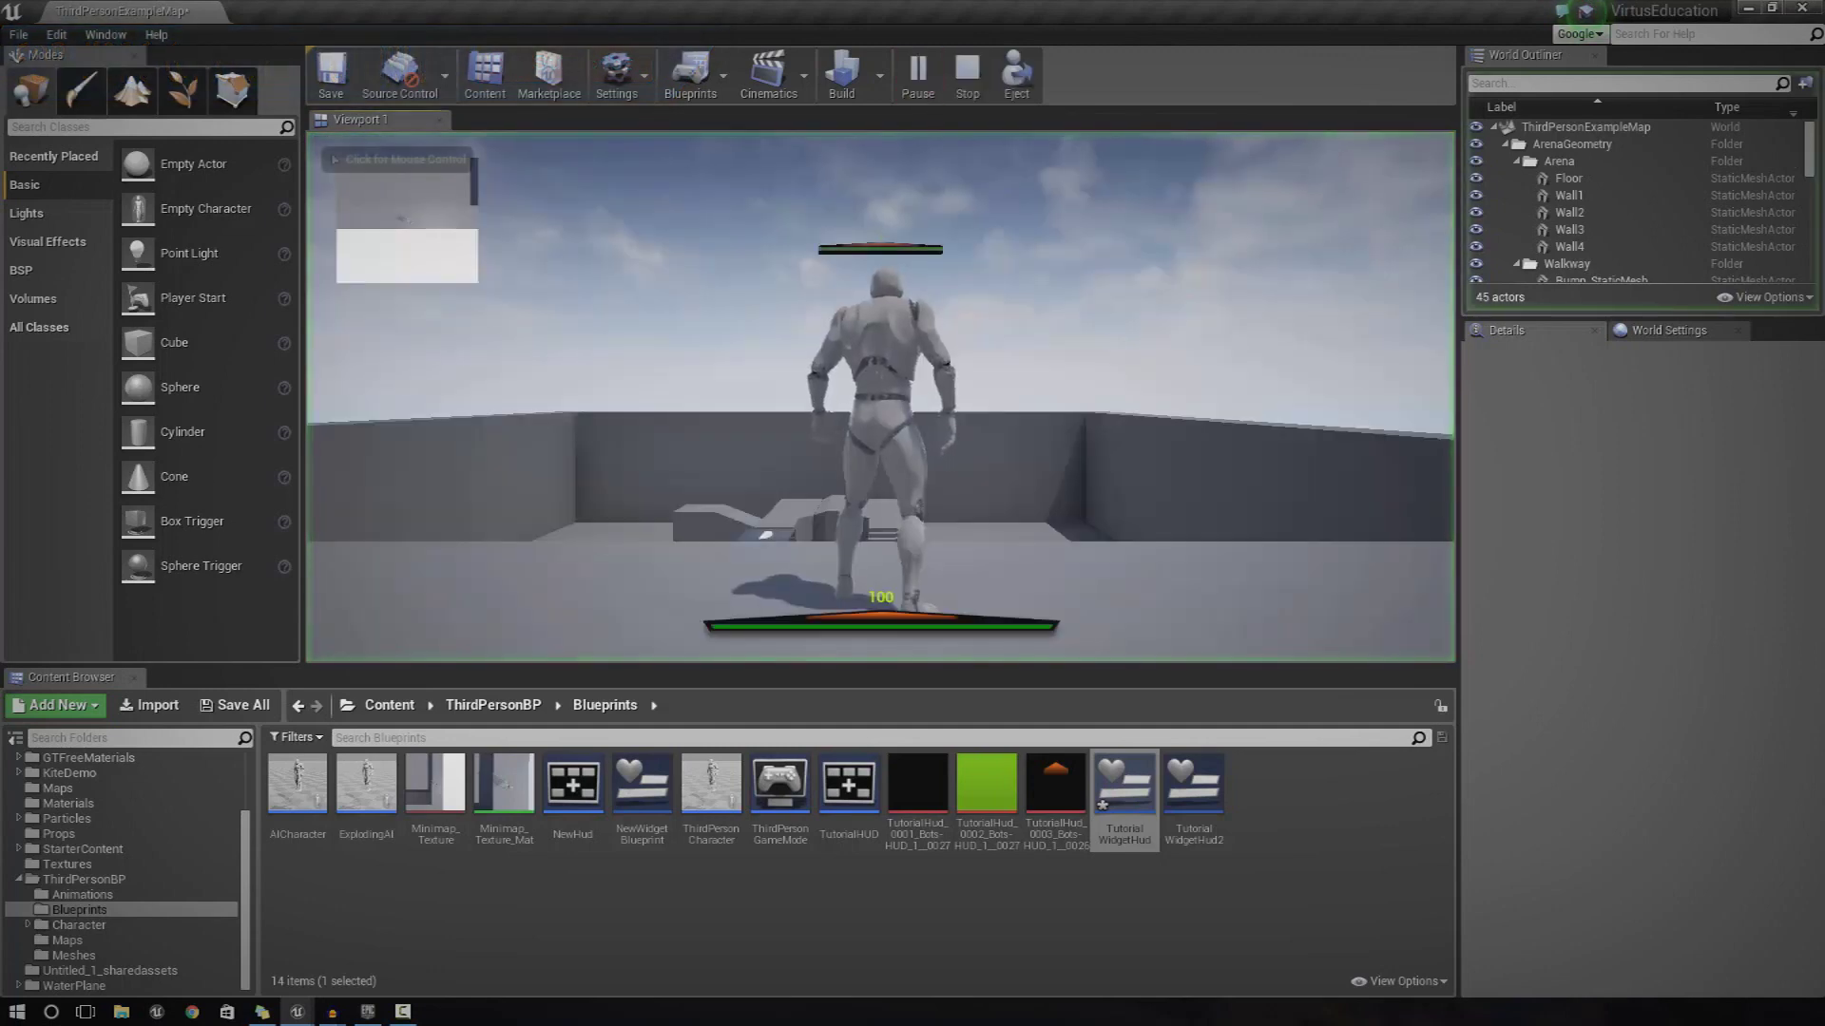
click(912, 285)
key(w)
key(w)
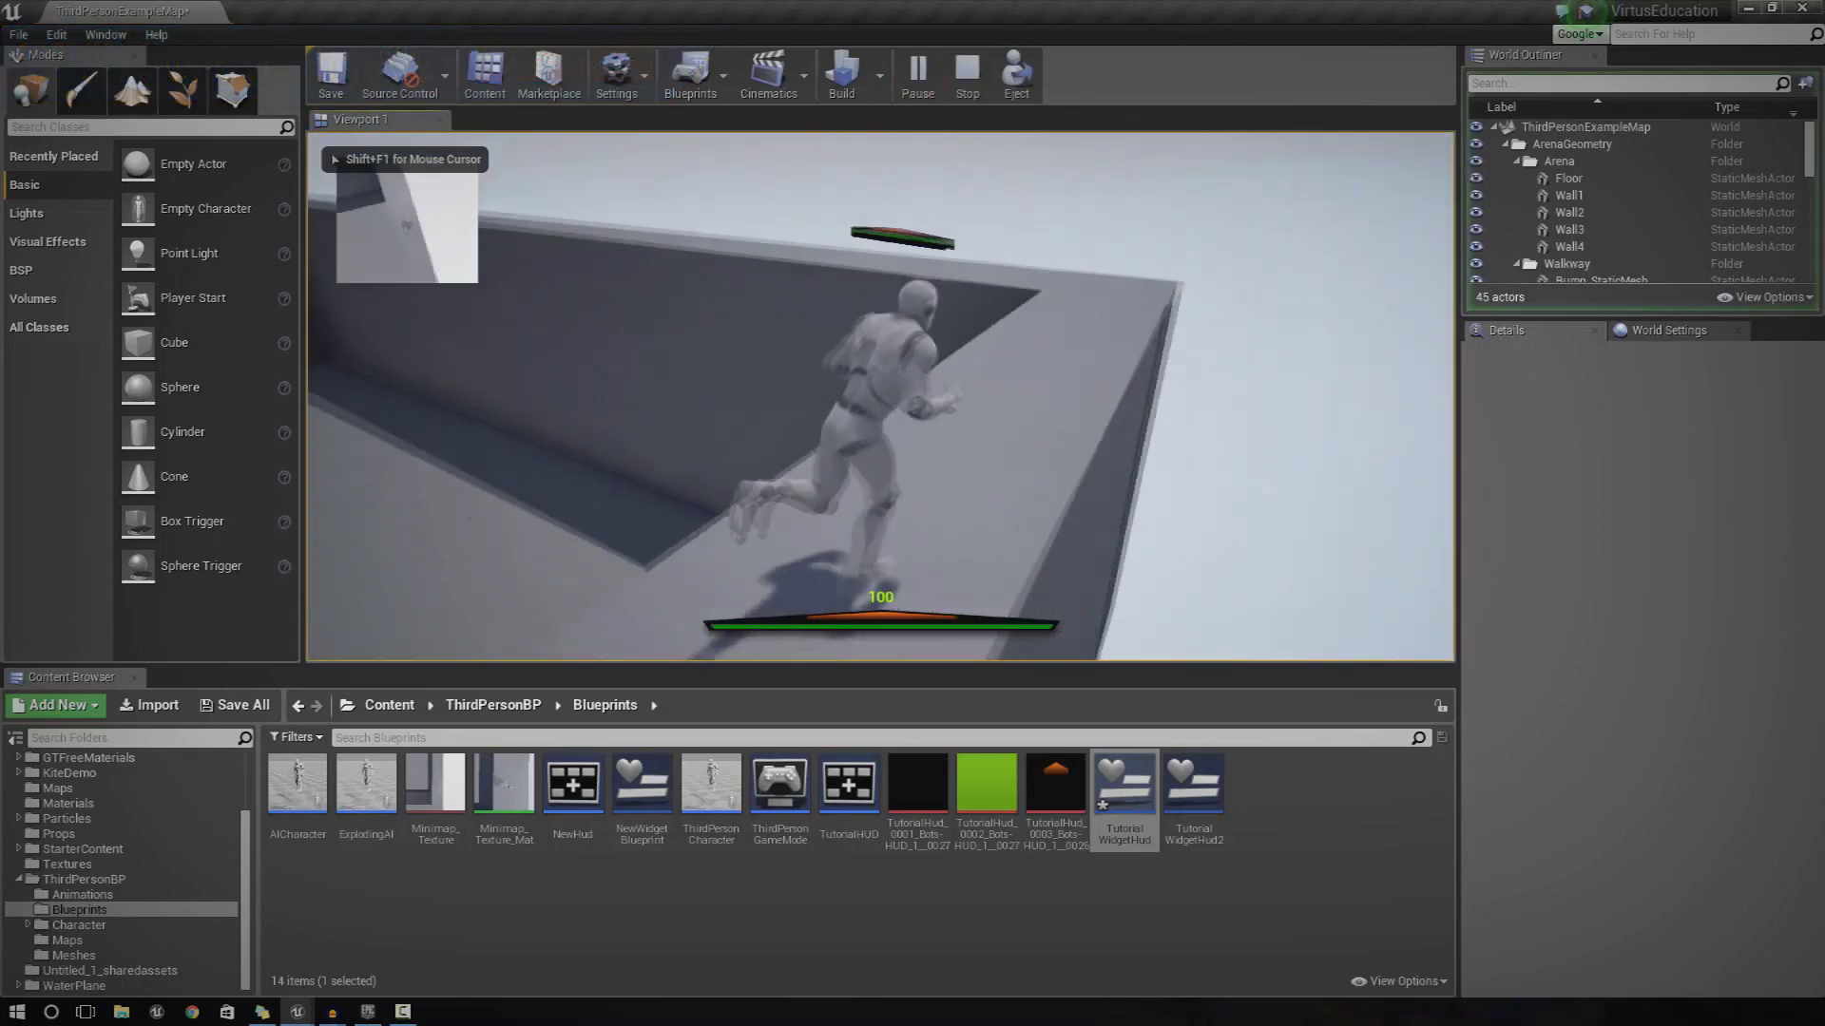
key(w)
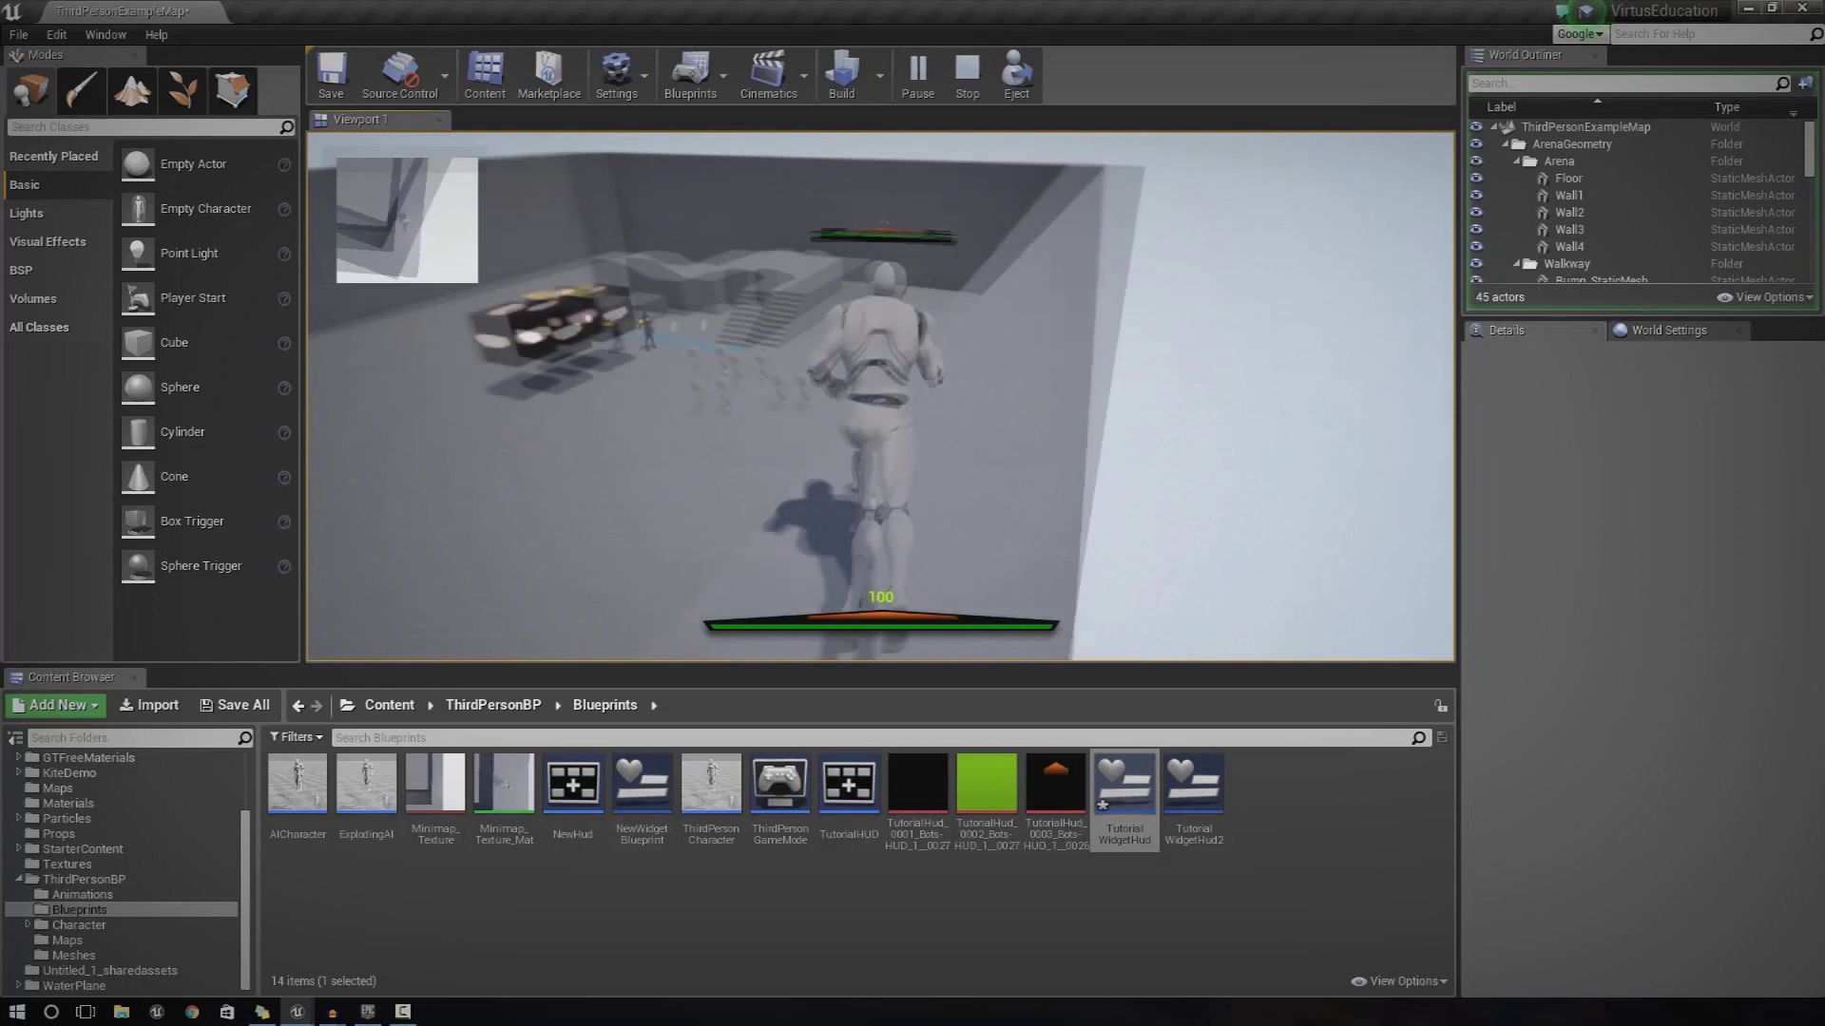
key(w)
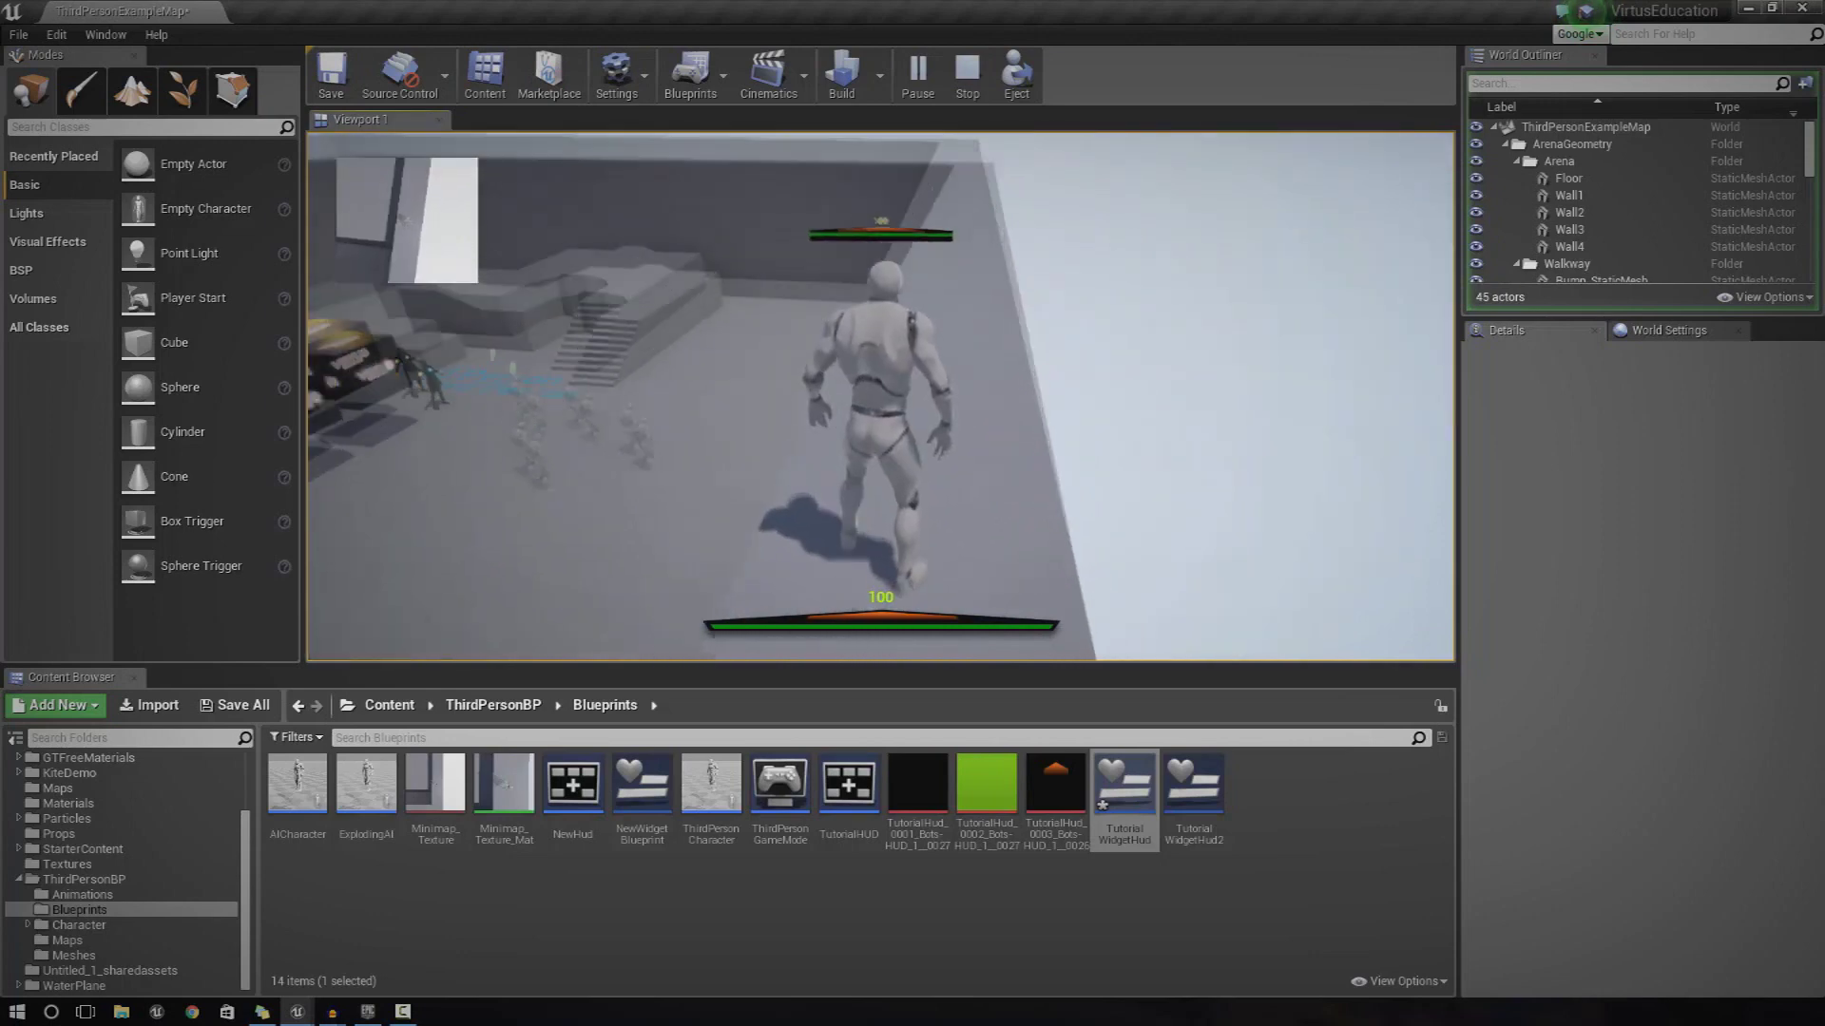
key(w)
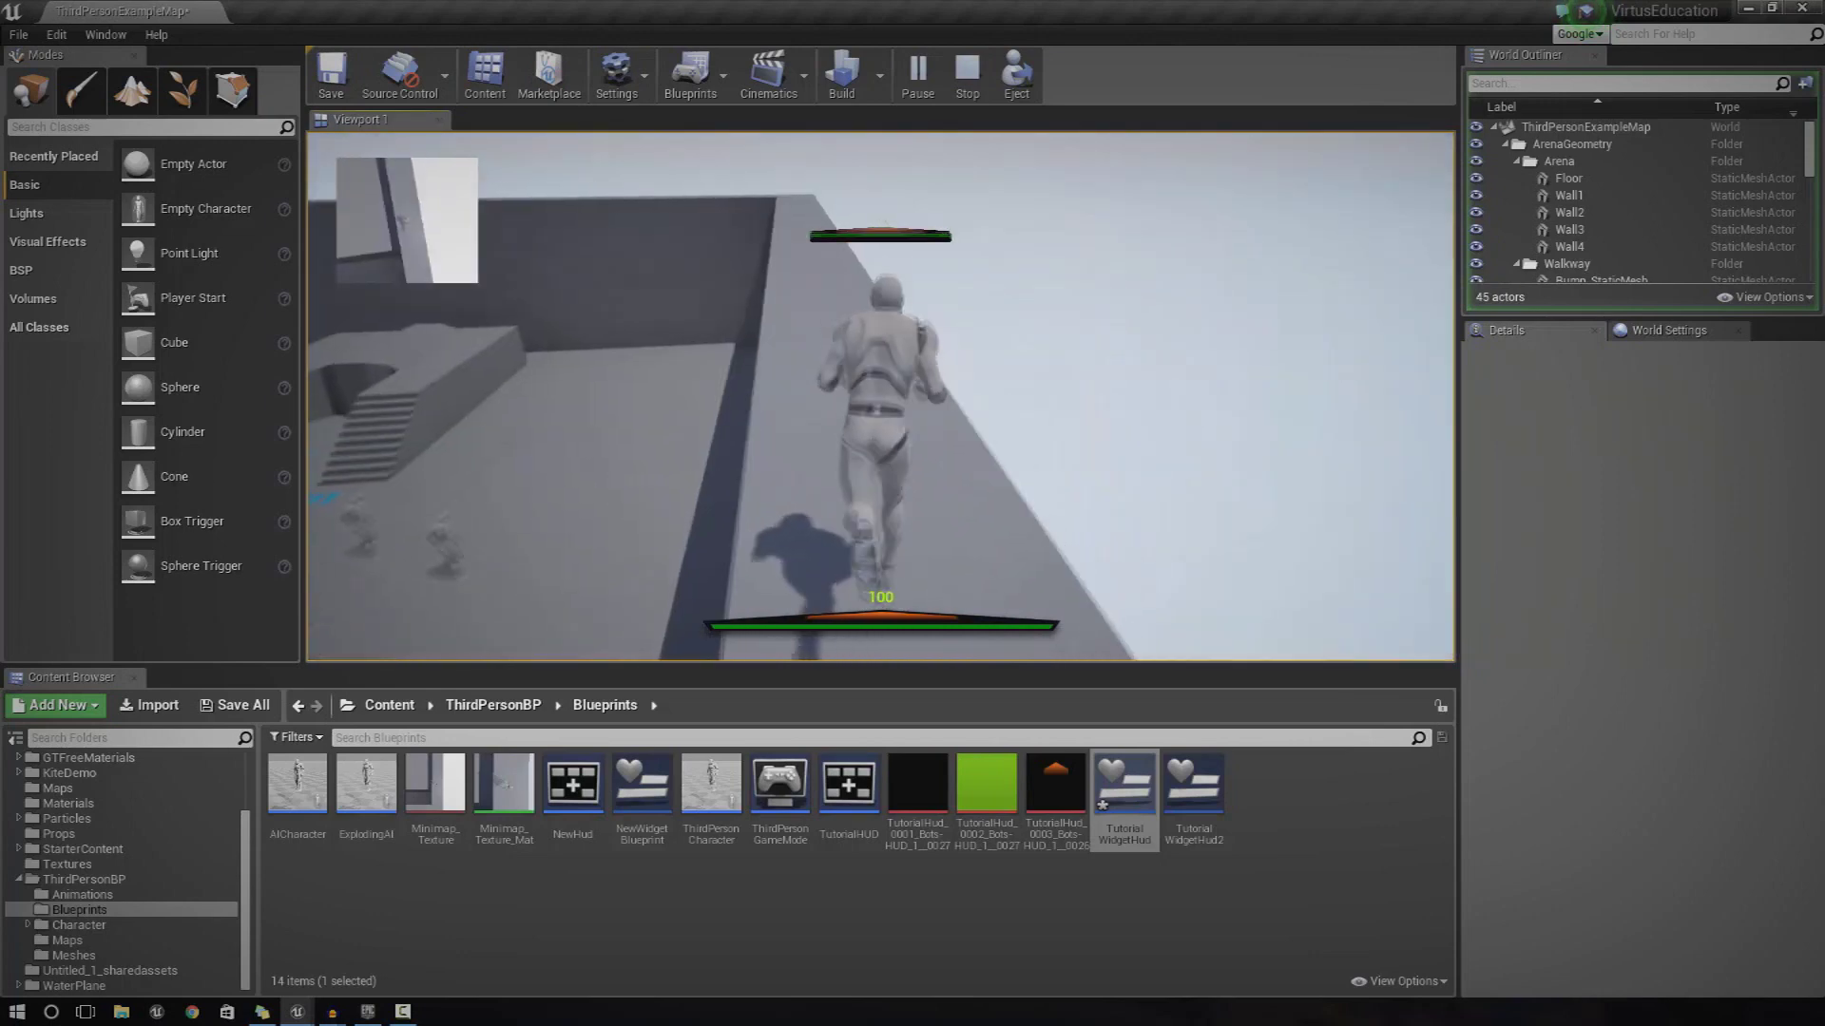
key(w)
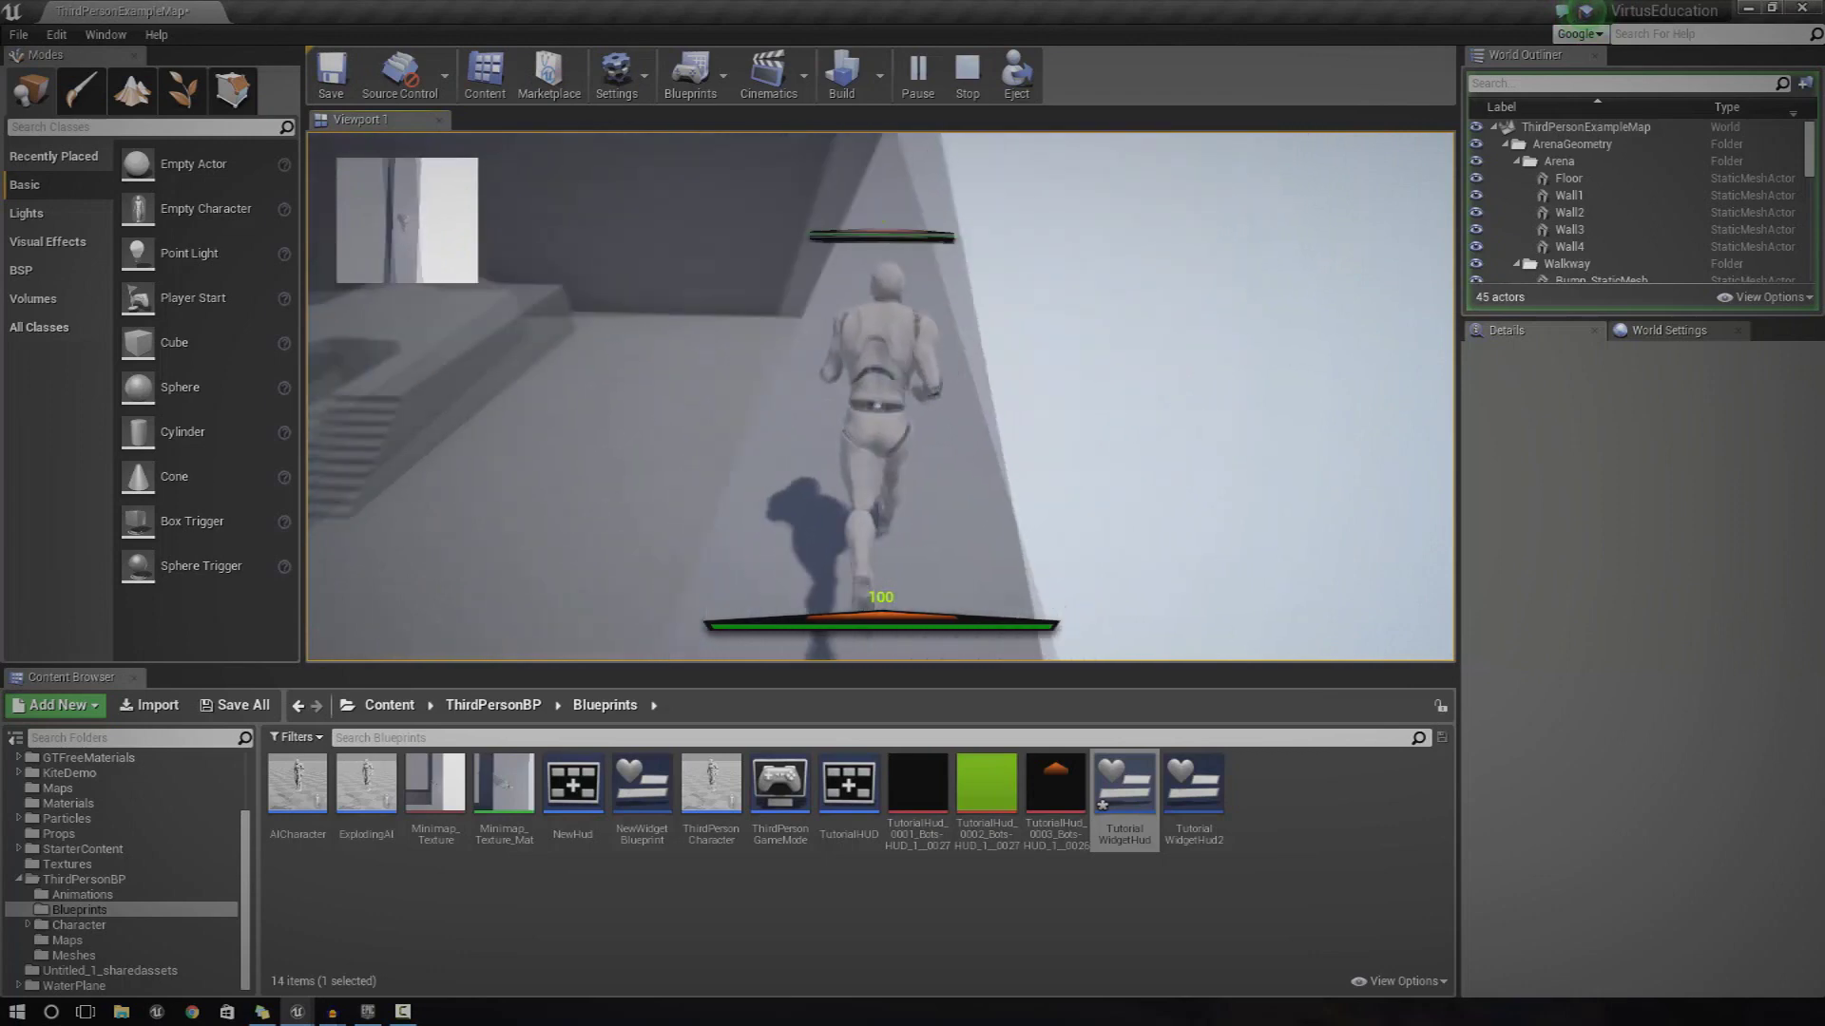
key(w)
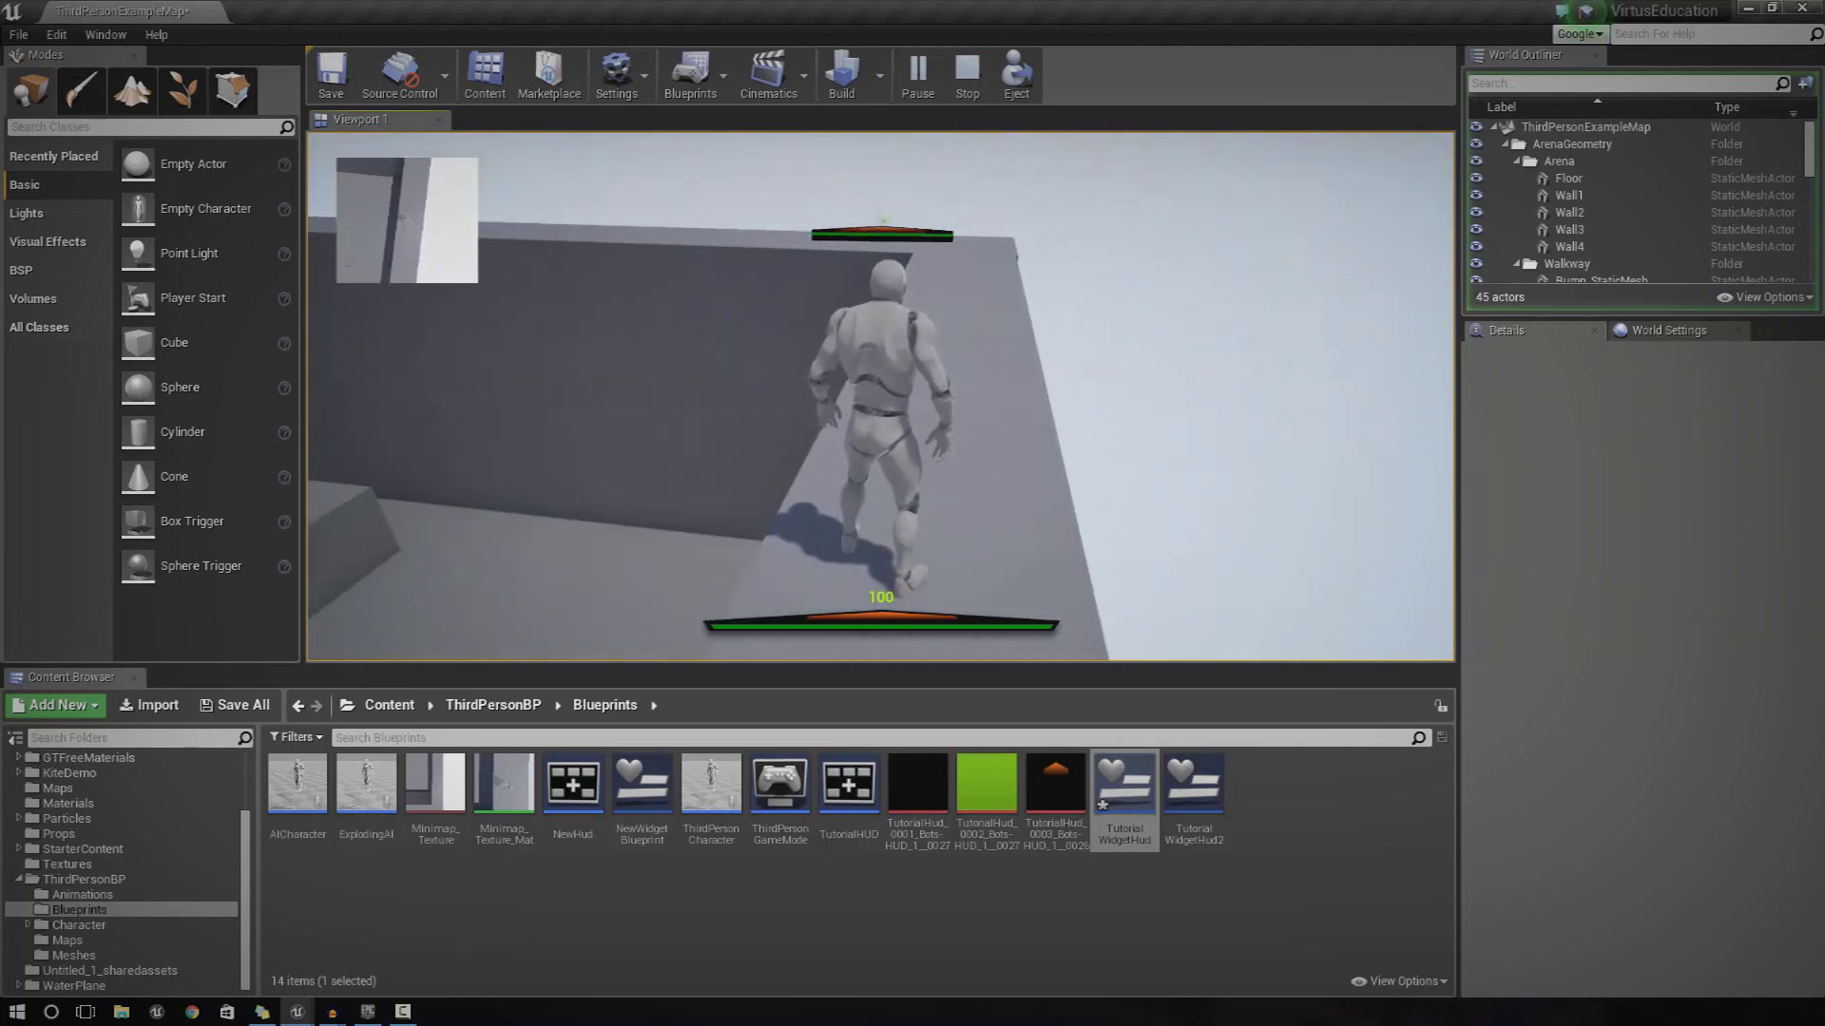
key(w)
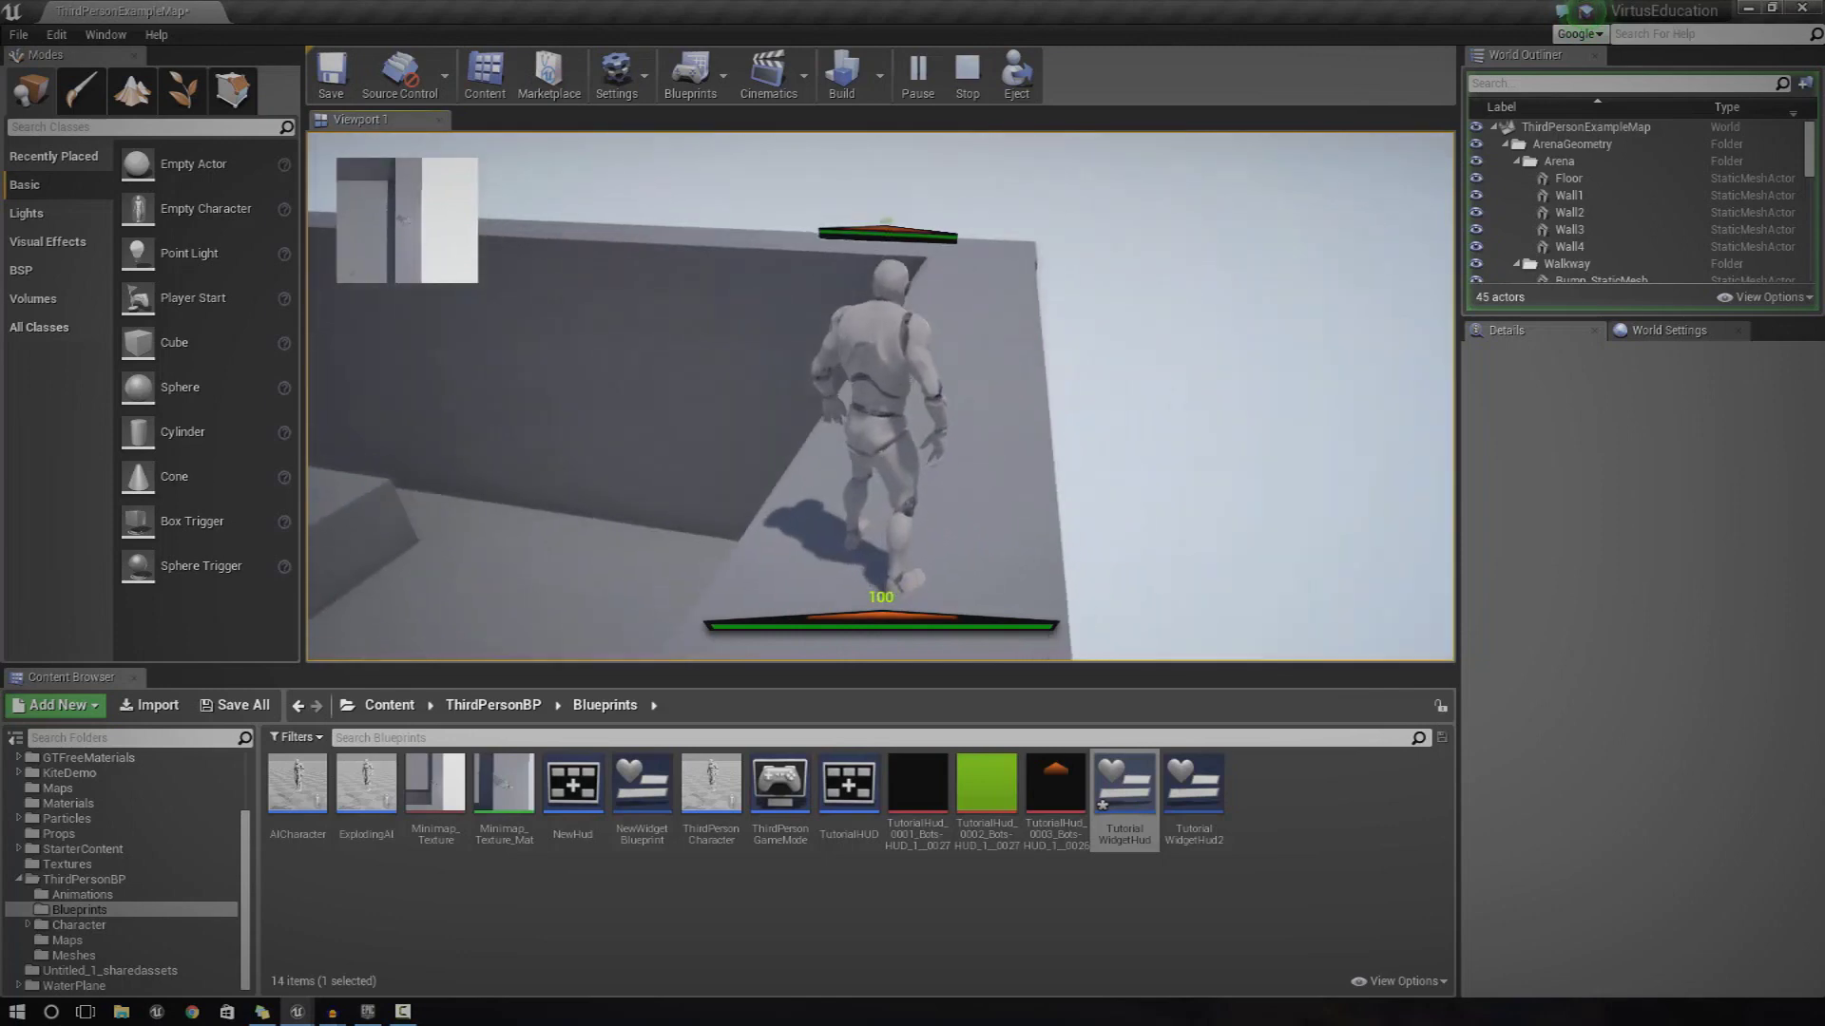
key(w)
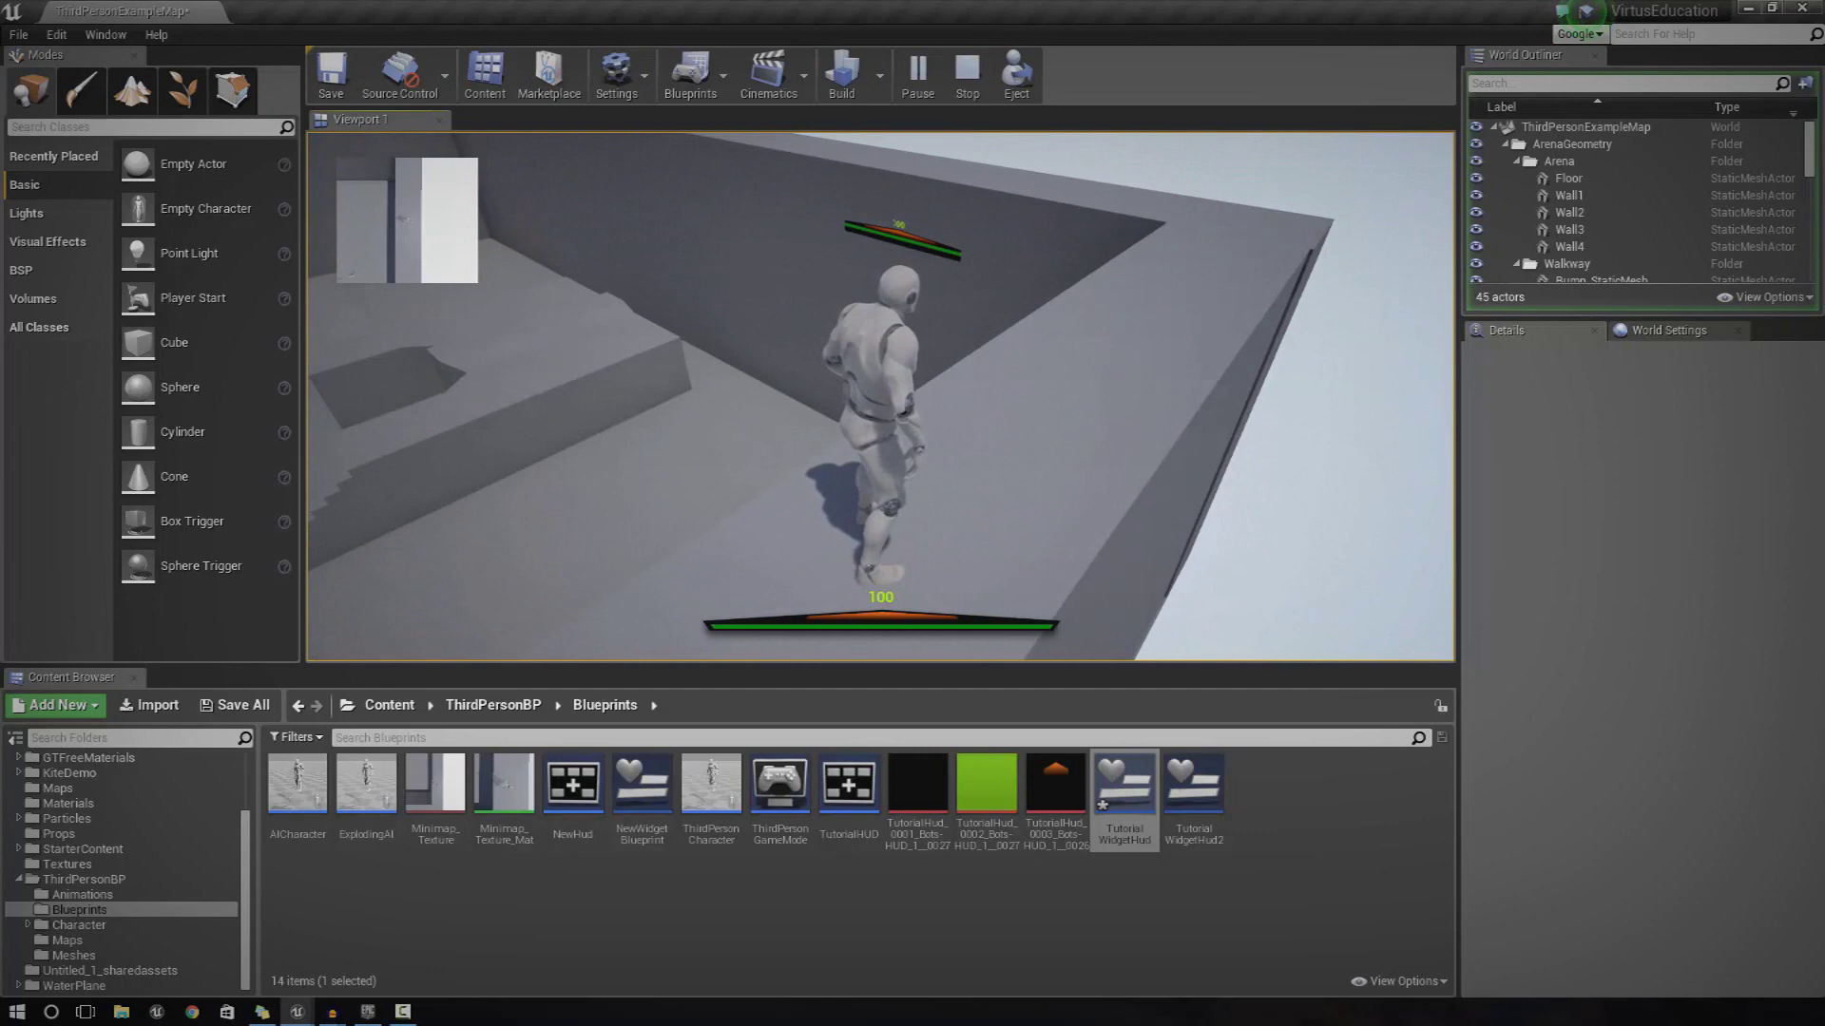
key(w)
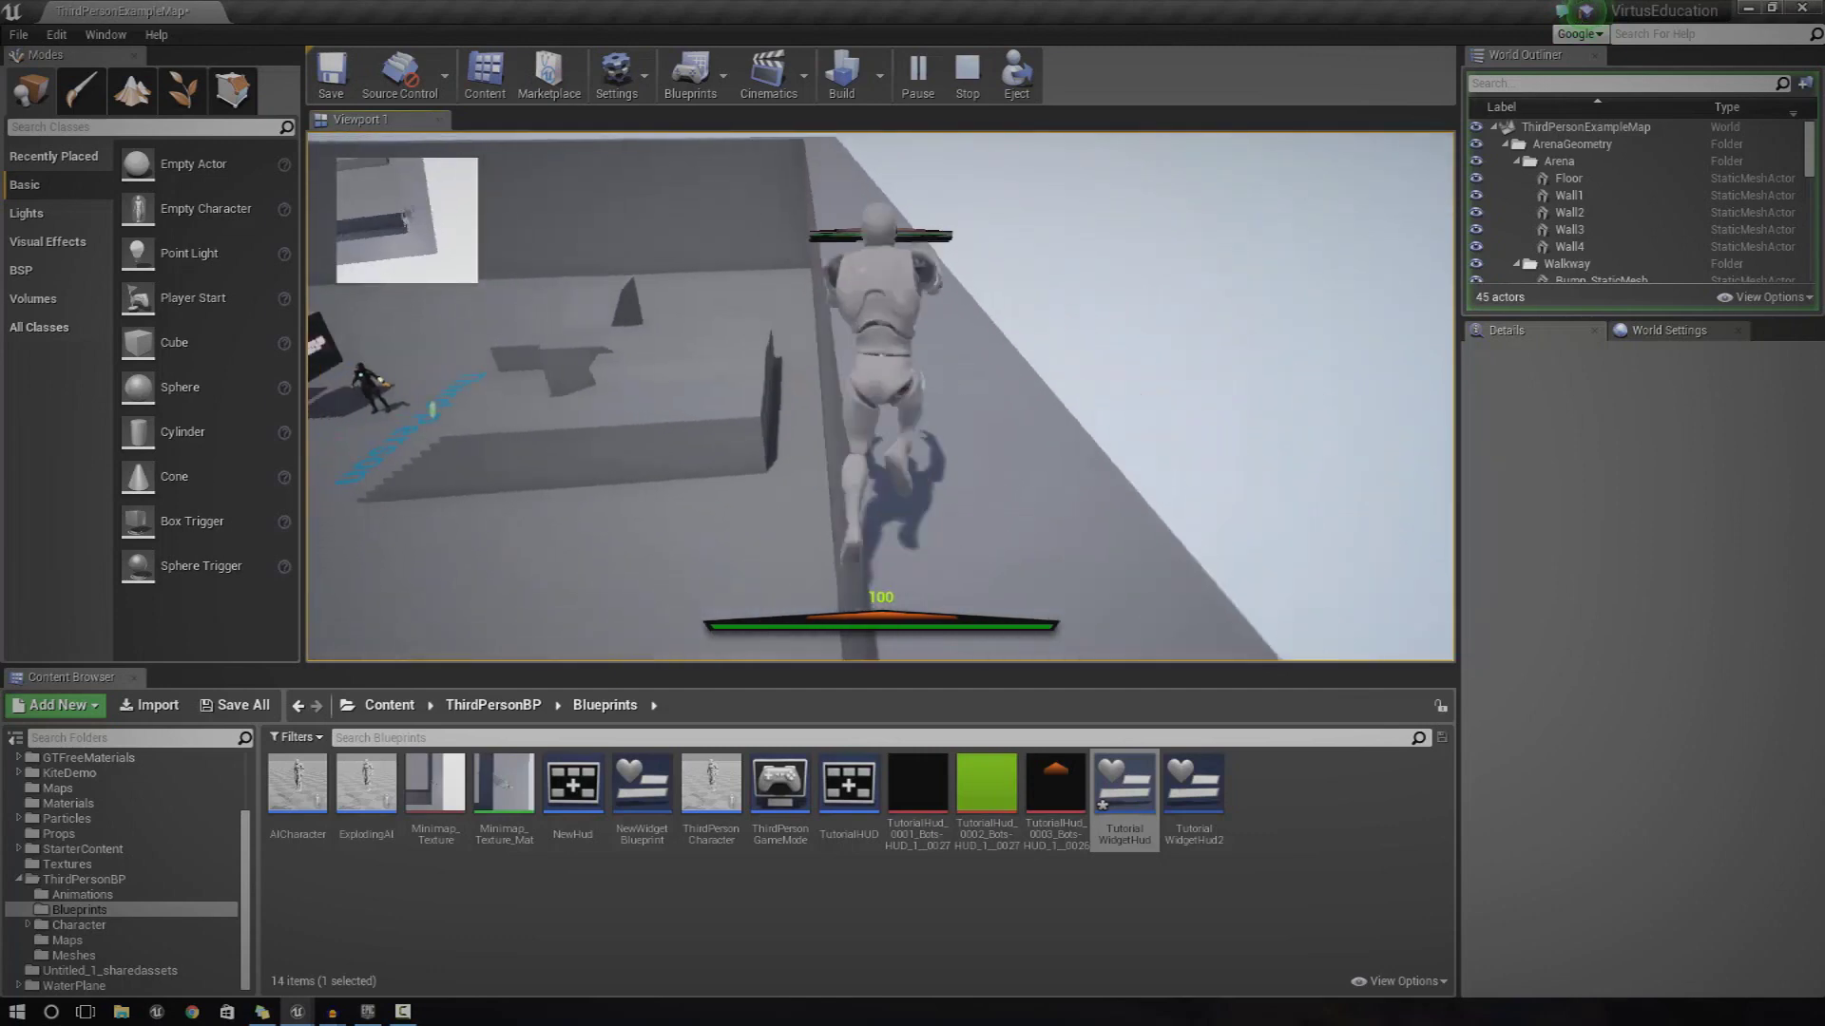
key(s)
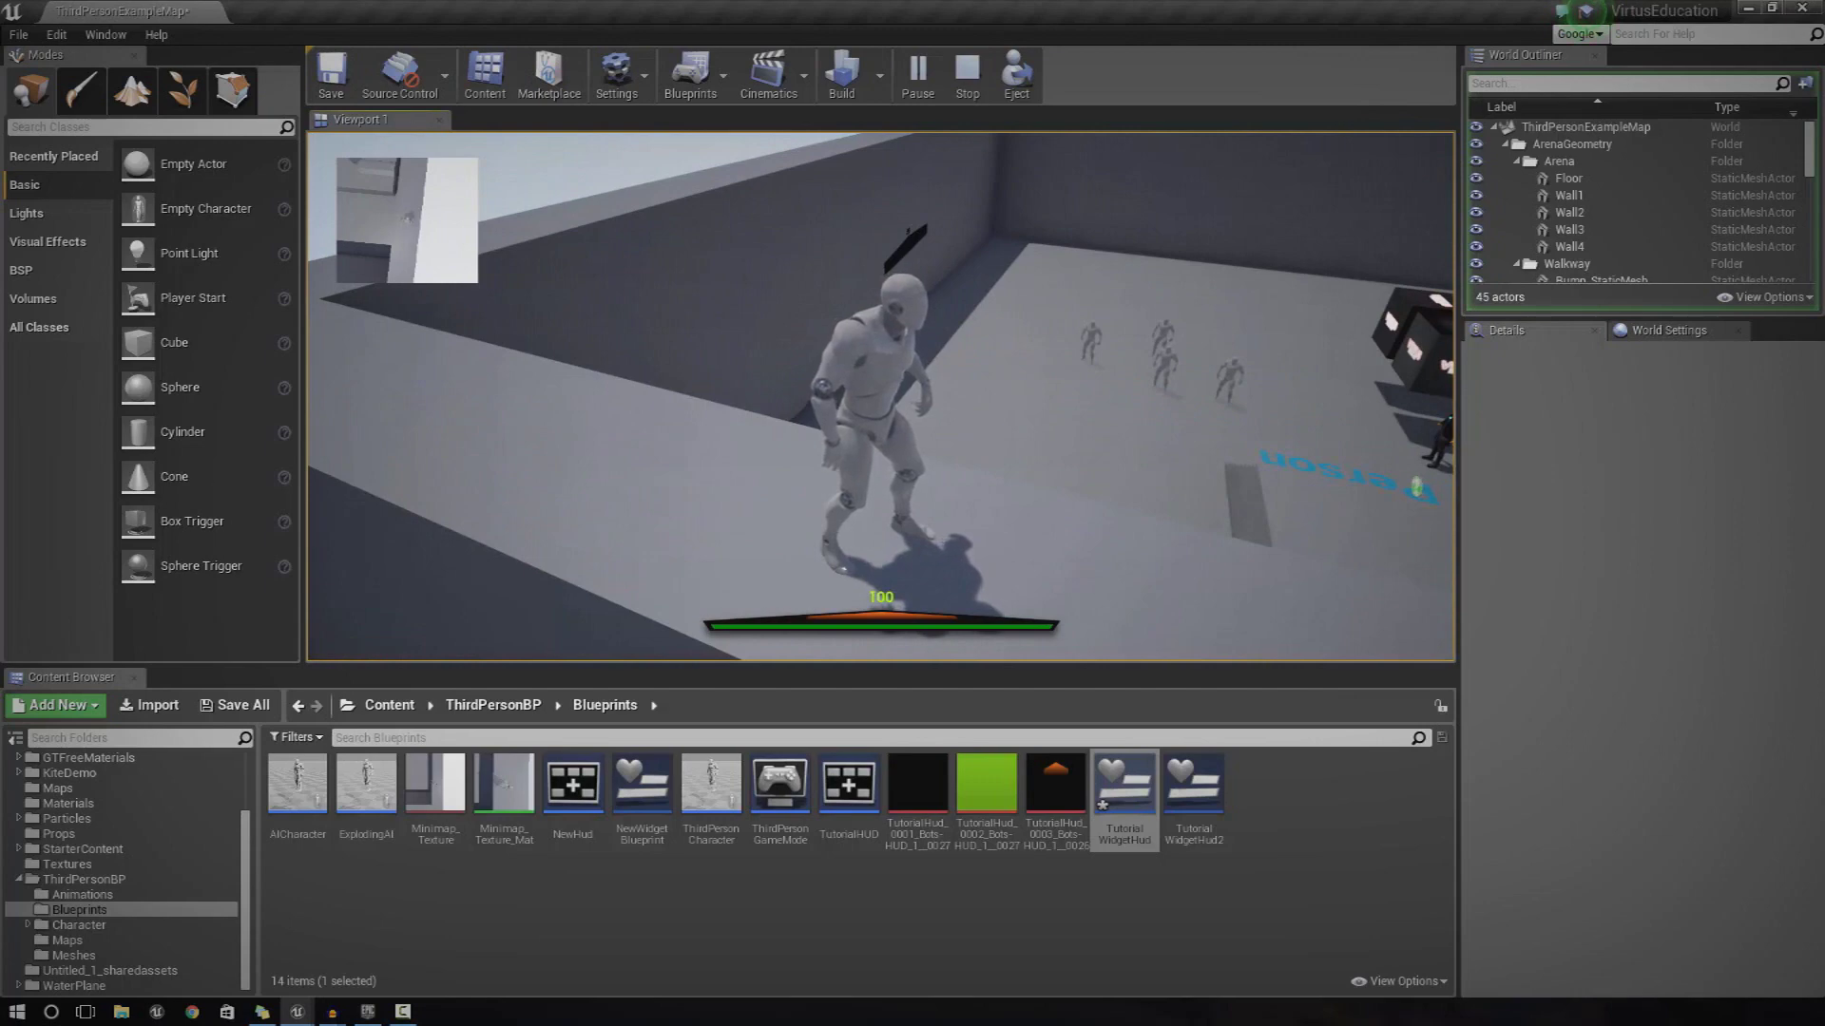
key(w)
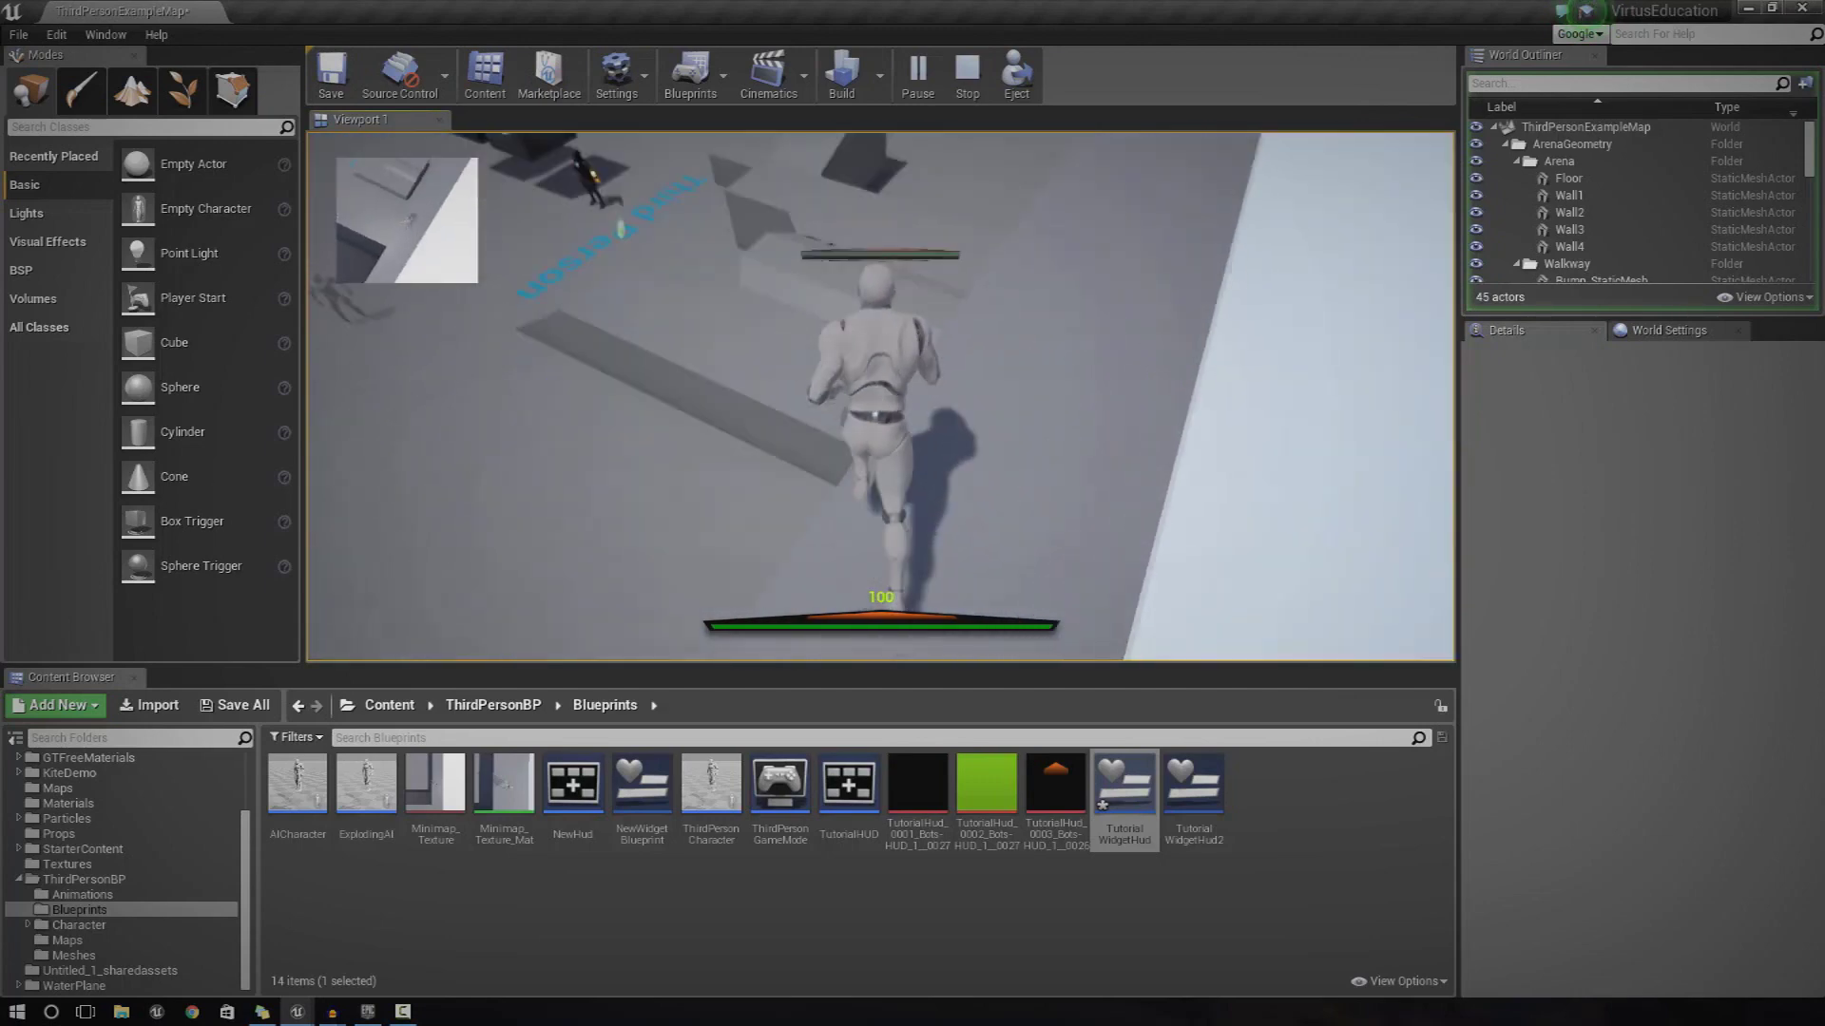
key(w)
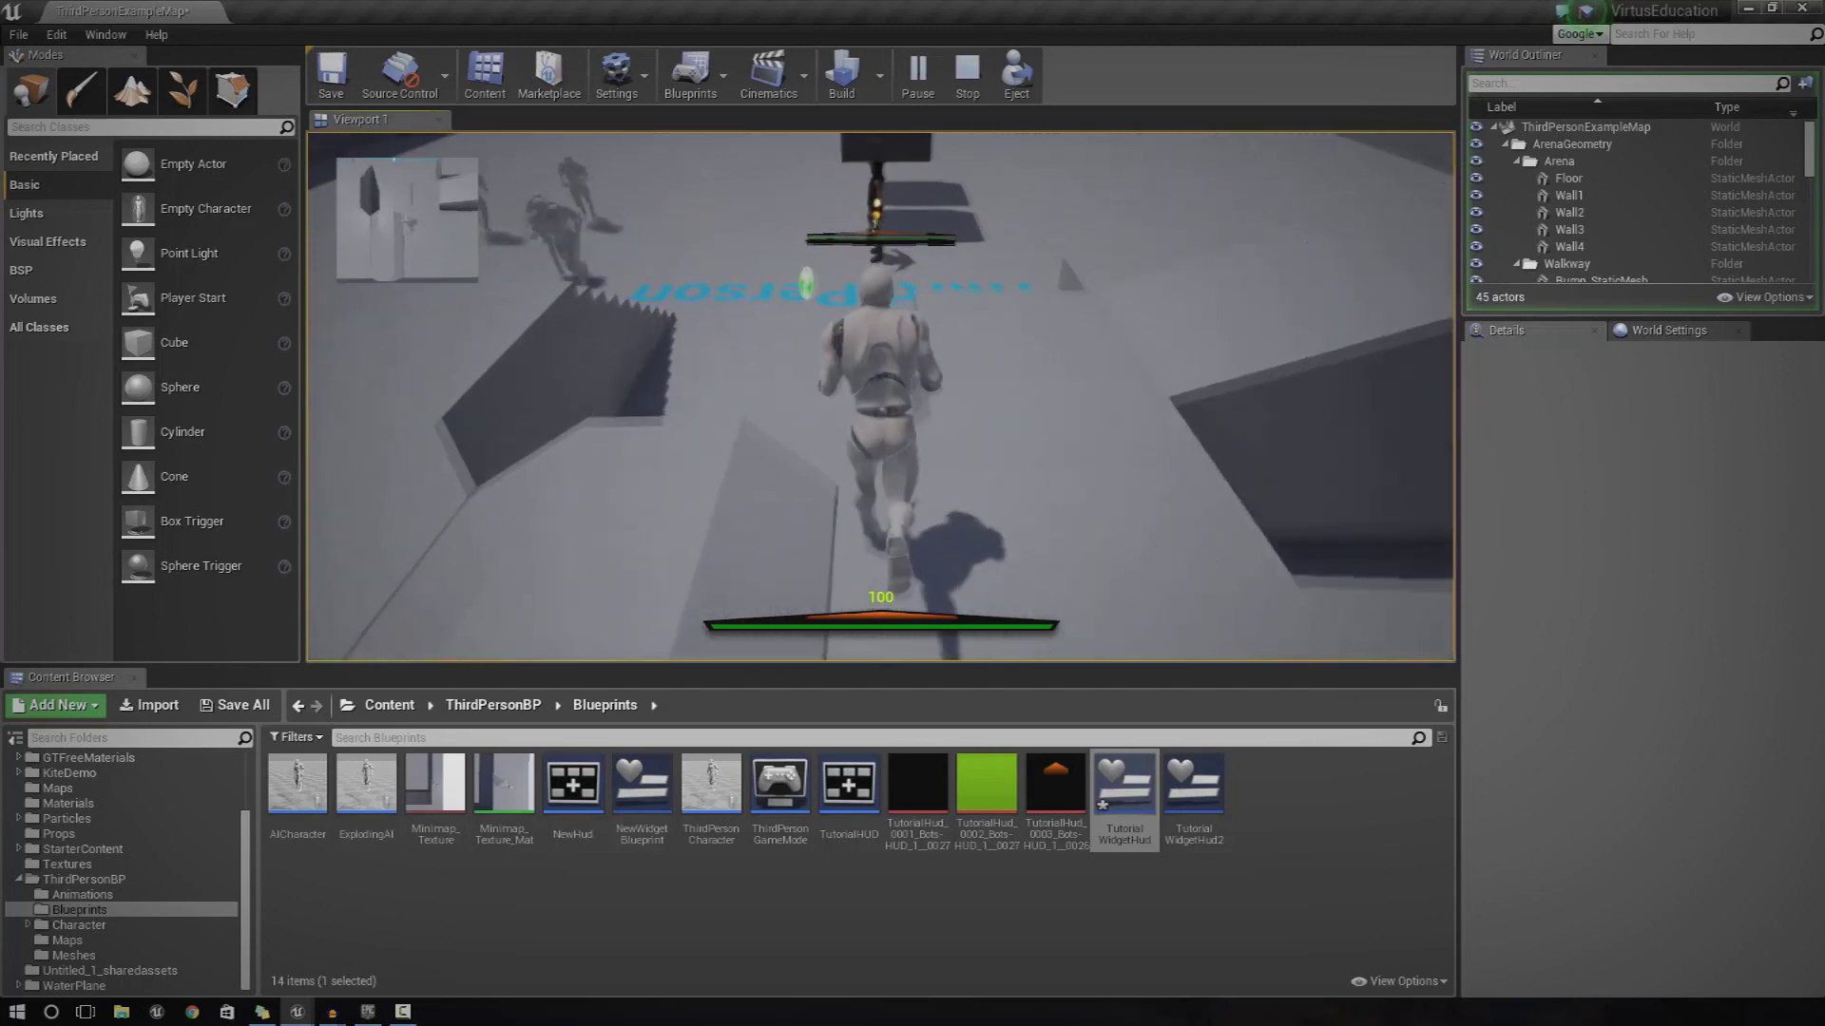
key(space)
key(Escape)
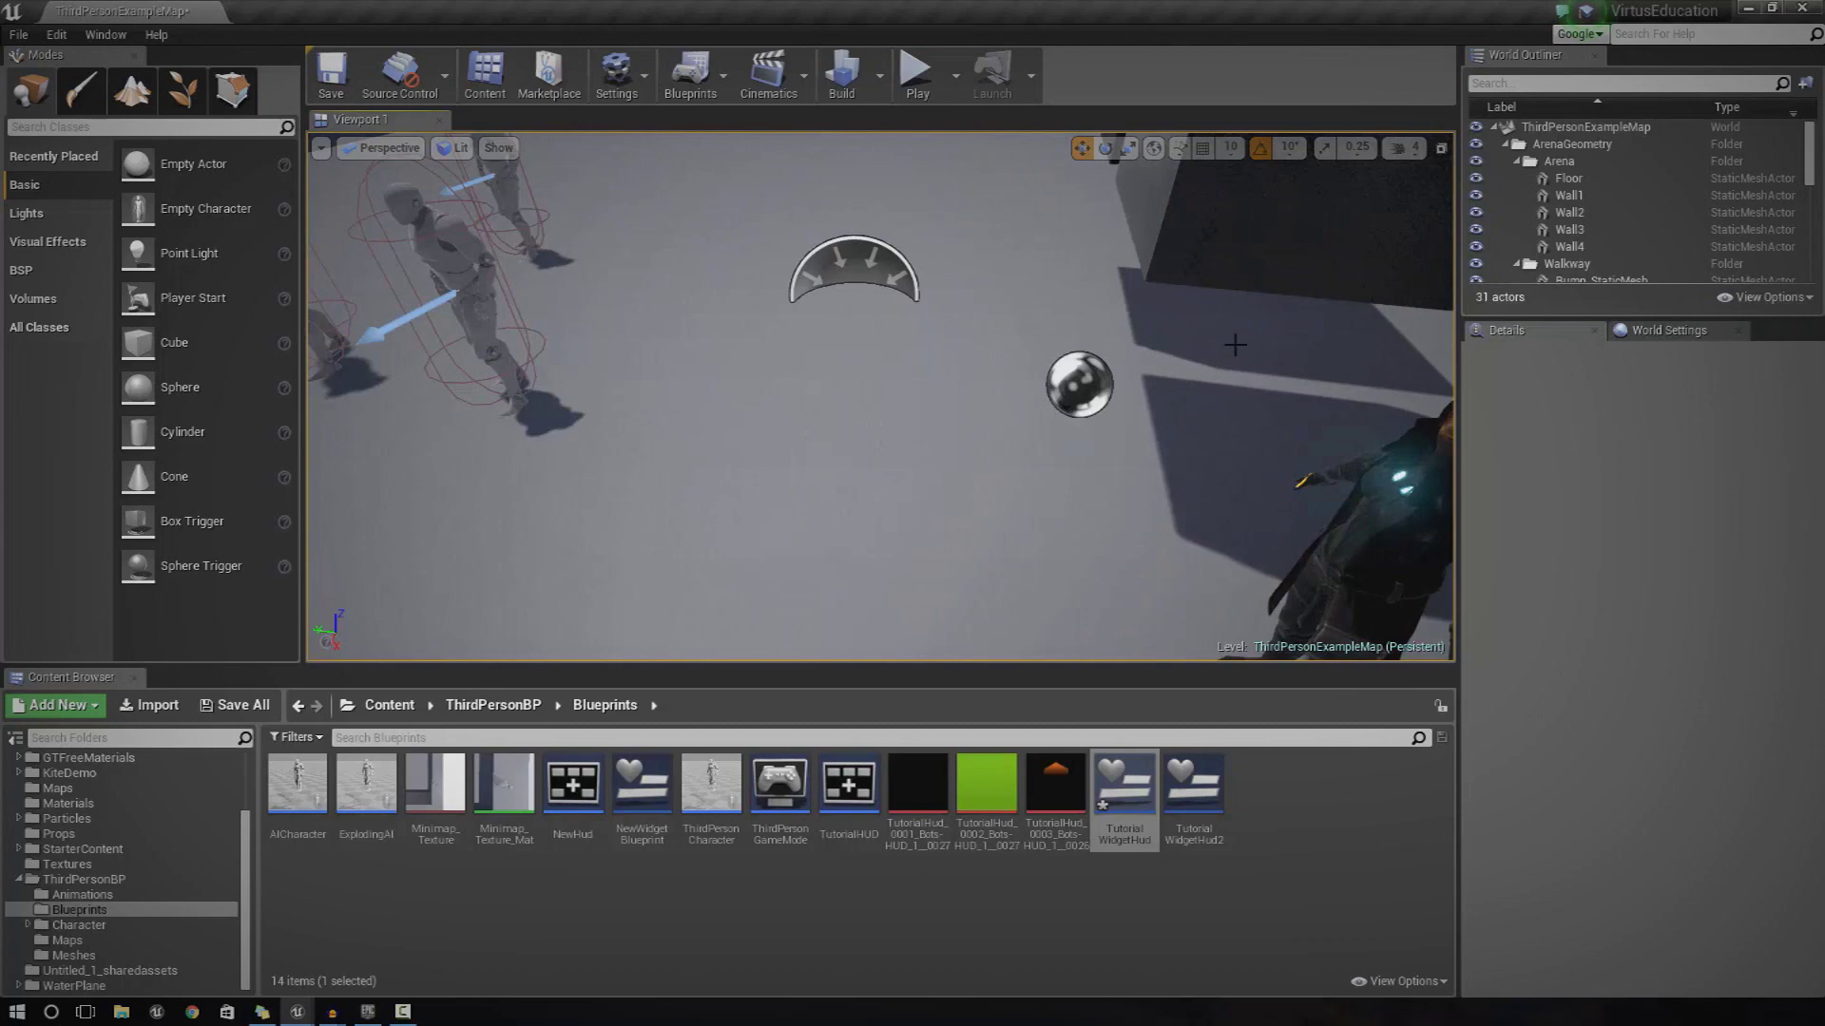
- Open the ThirdPersonCharacter blueprint and show its viewport framed on the health bar above the character's head
right_drag(1189, 413, 1235, 371)
key(s)
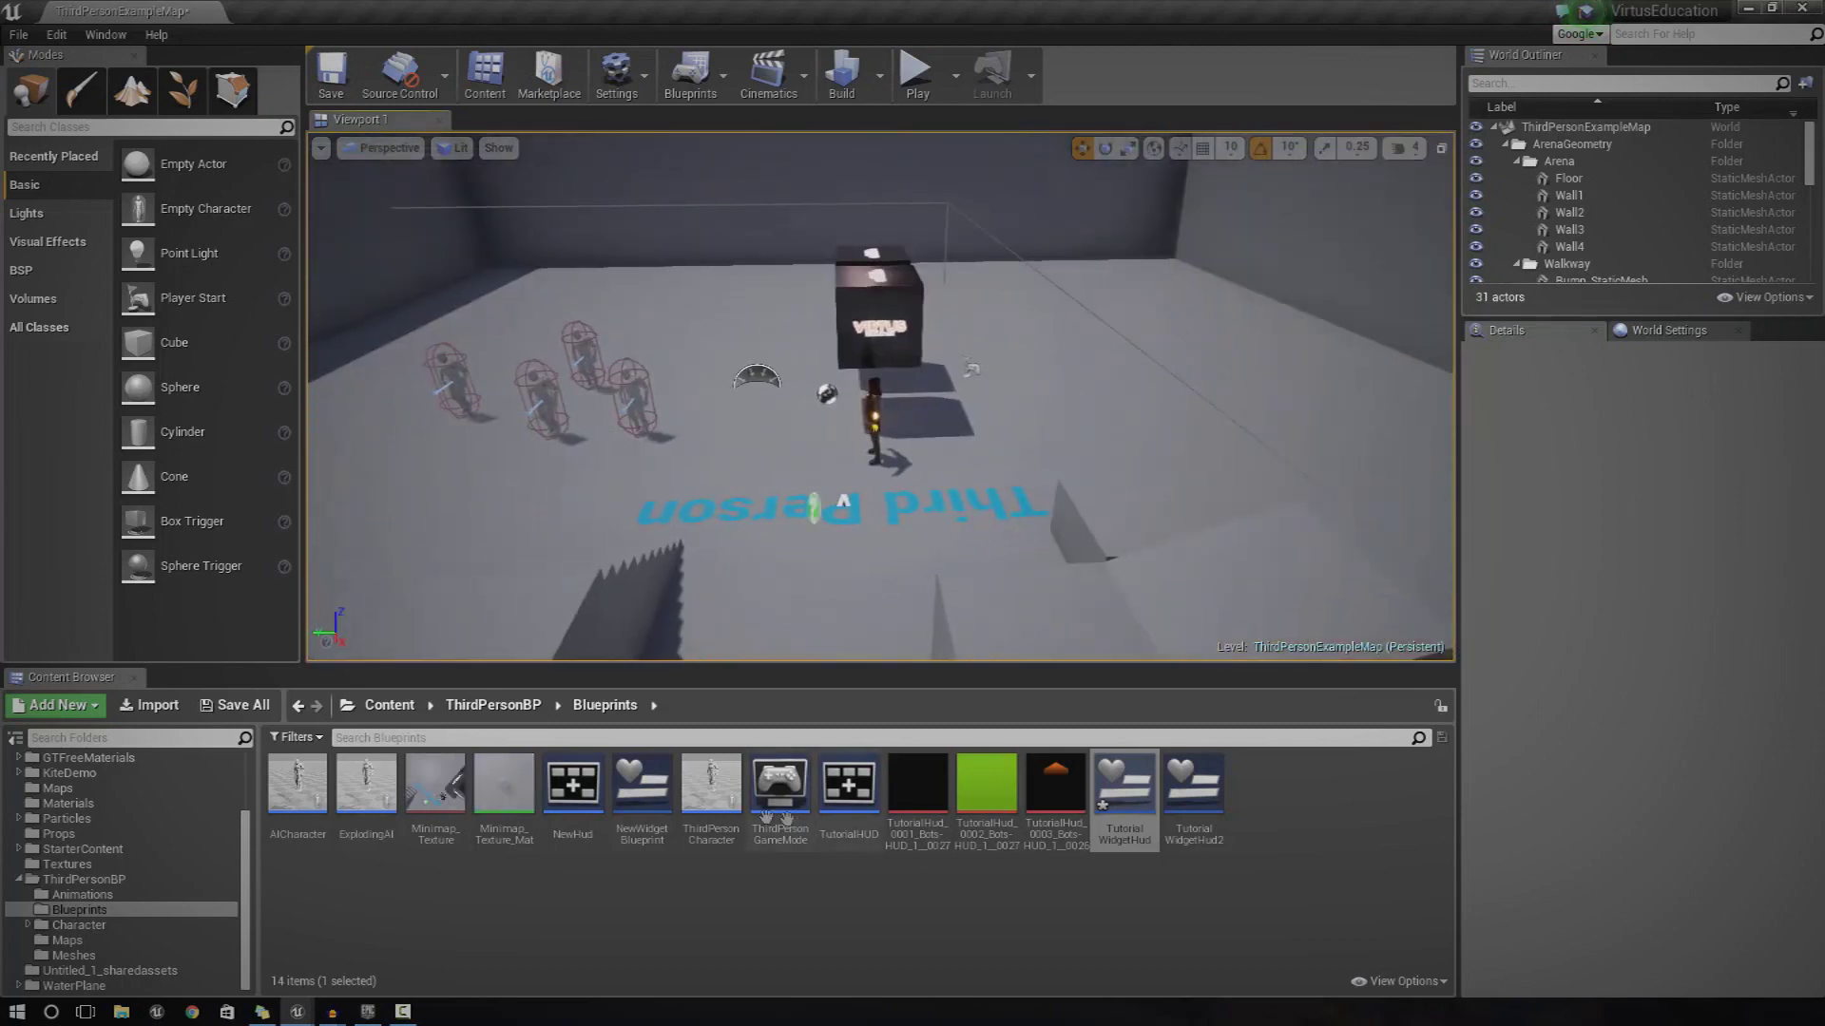
double_click(711, 787)
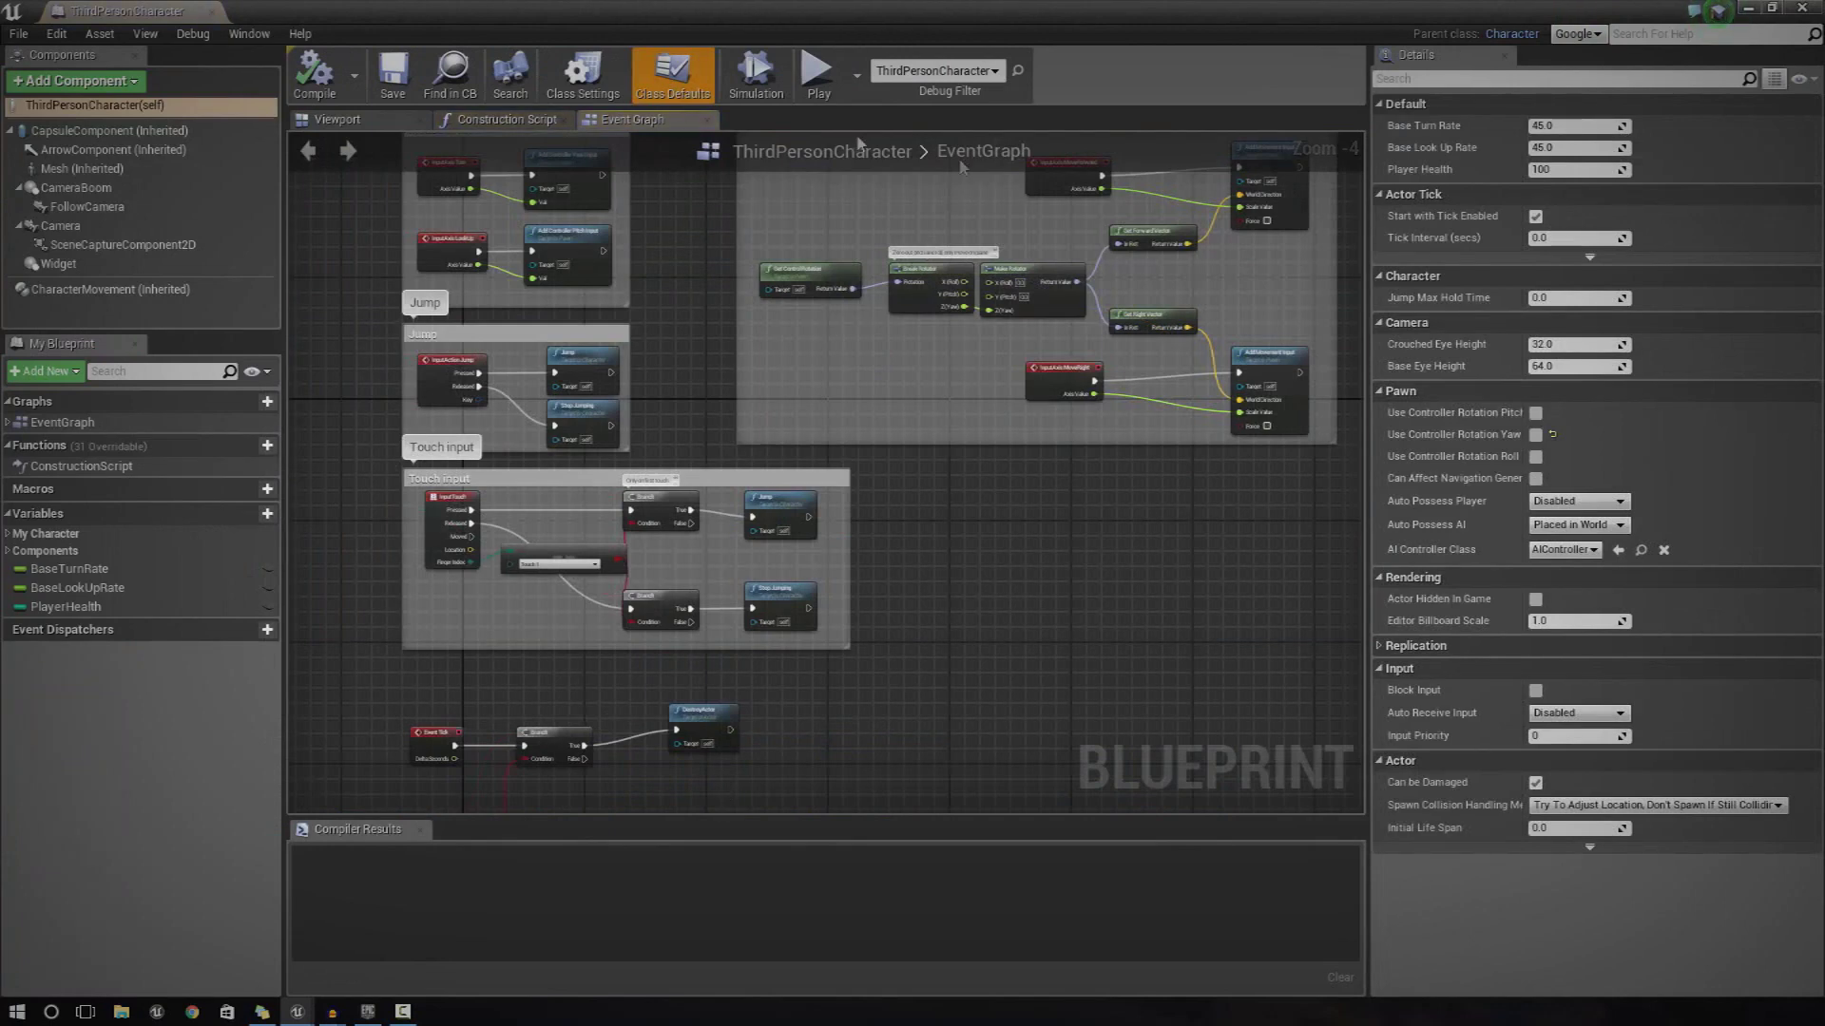
click(360, 126)
right_drag(1024, 534, 1007, 456)
key(w)
key(w)
key(s)
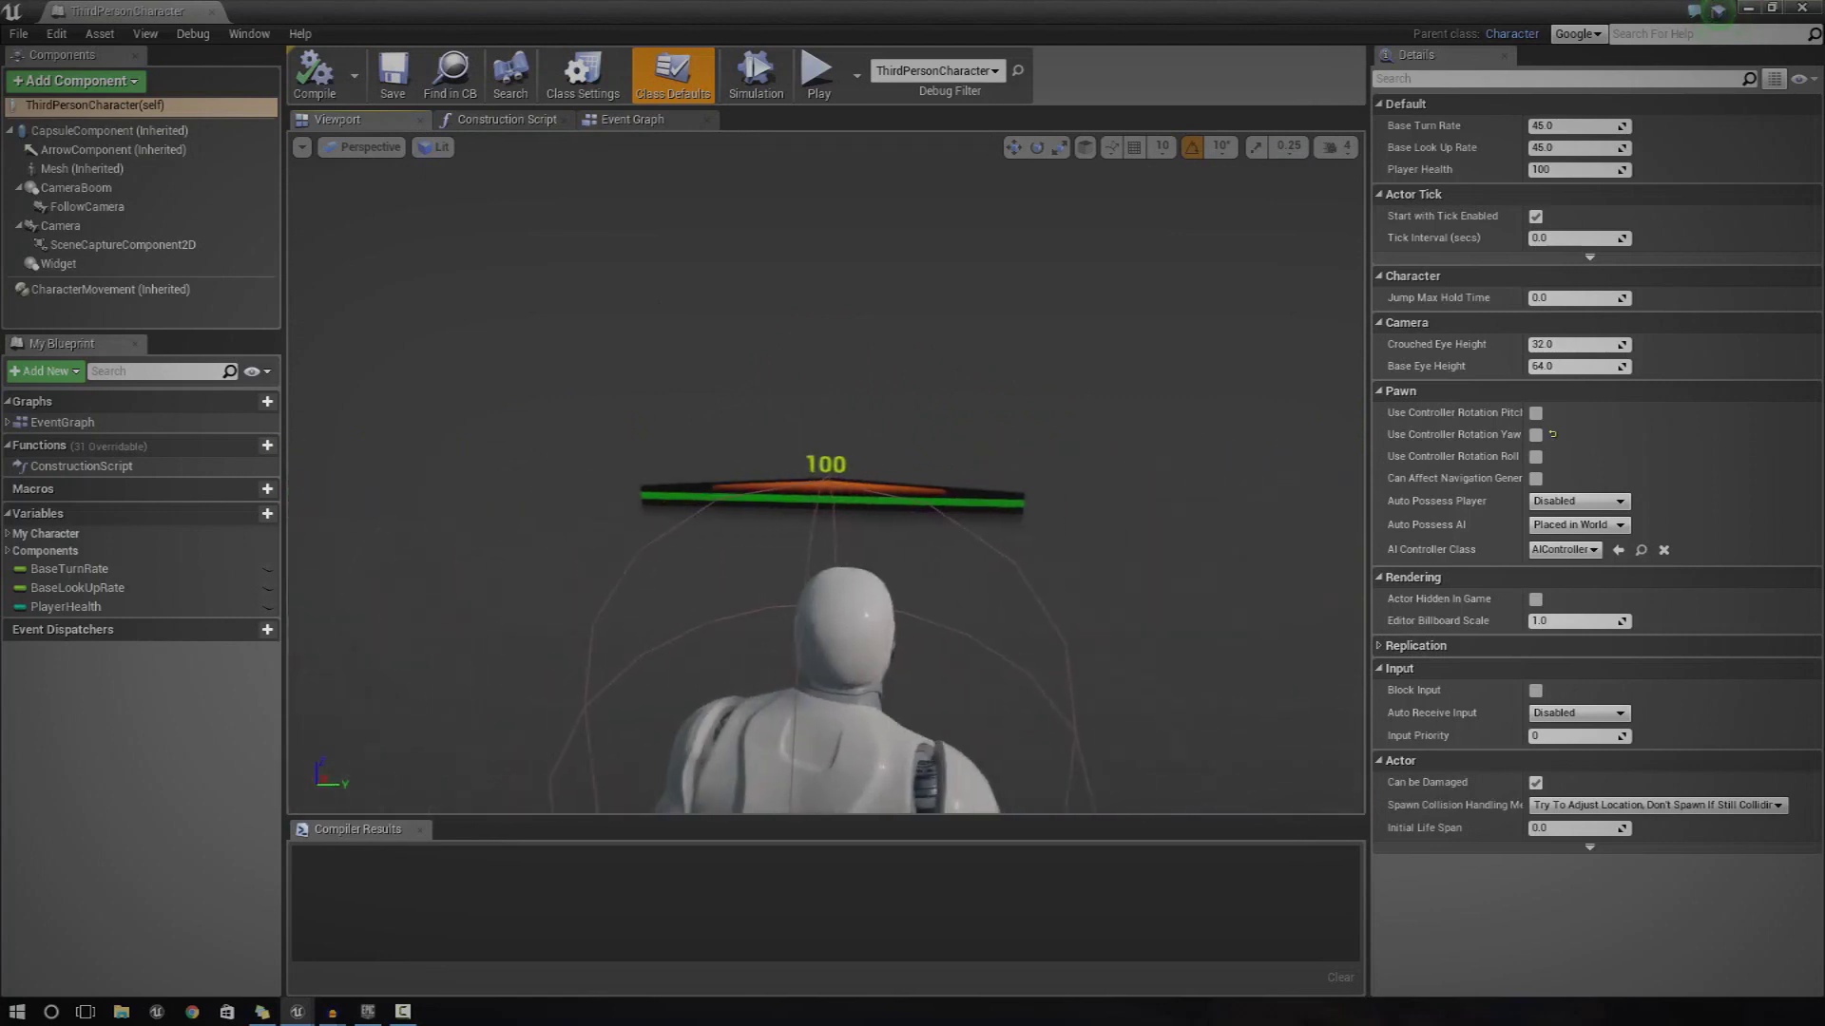
- Examine the Widget component's available widget classes and its placement above the character's head
click(63, 266)
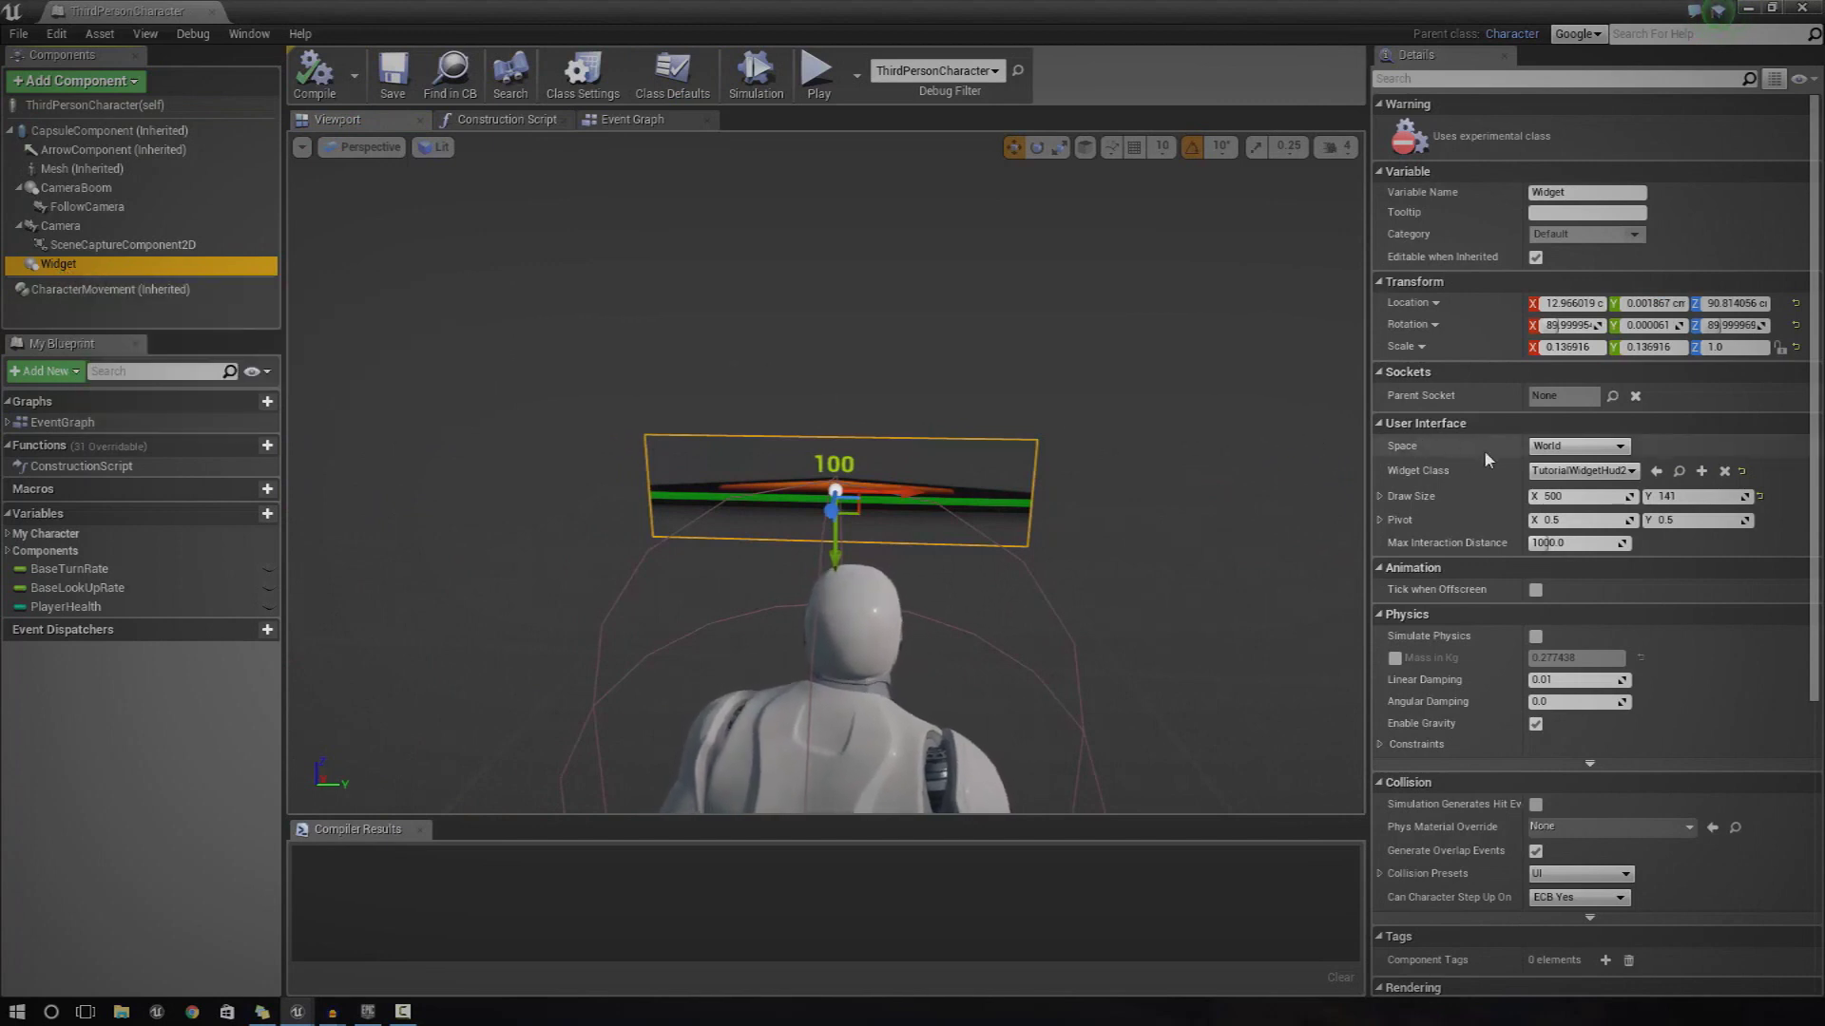
click(1583, 471)
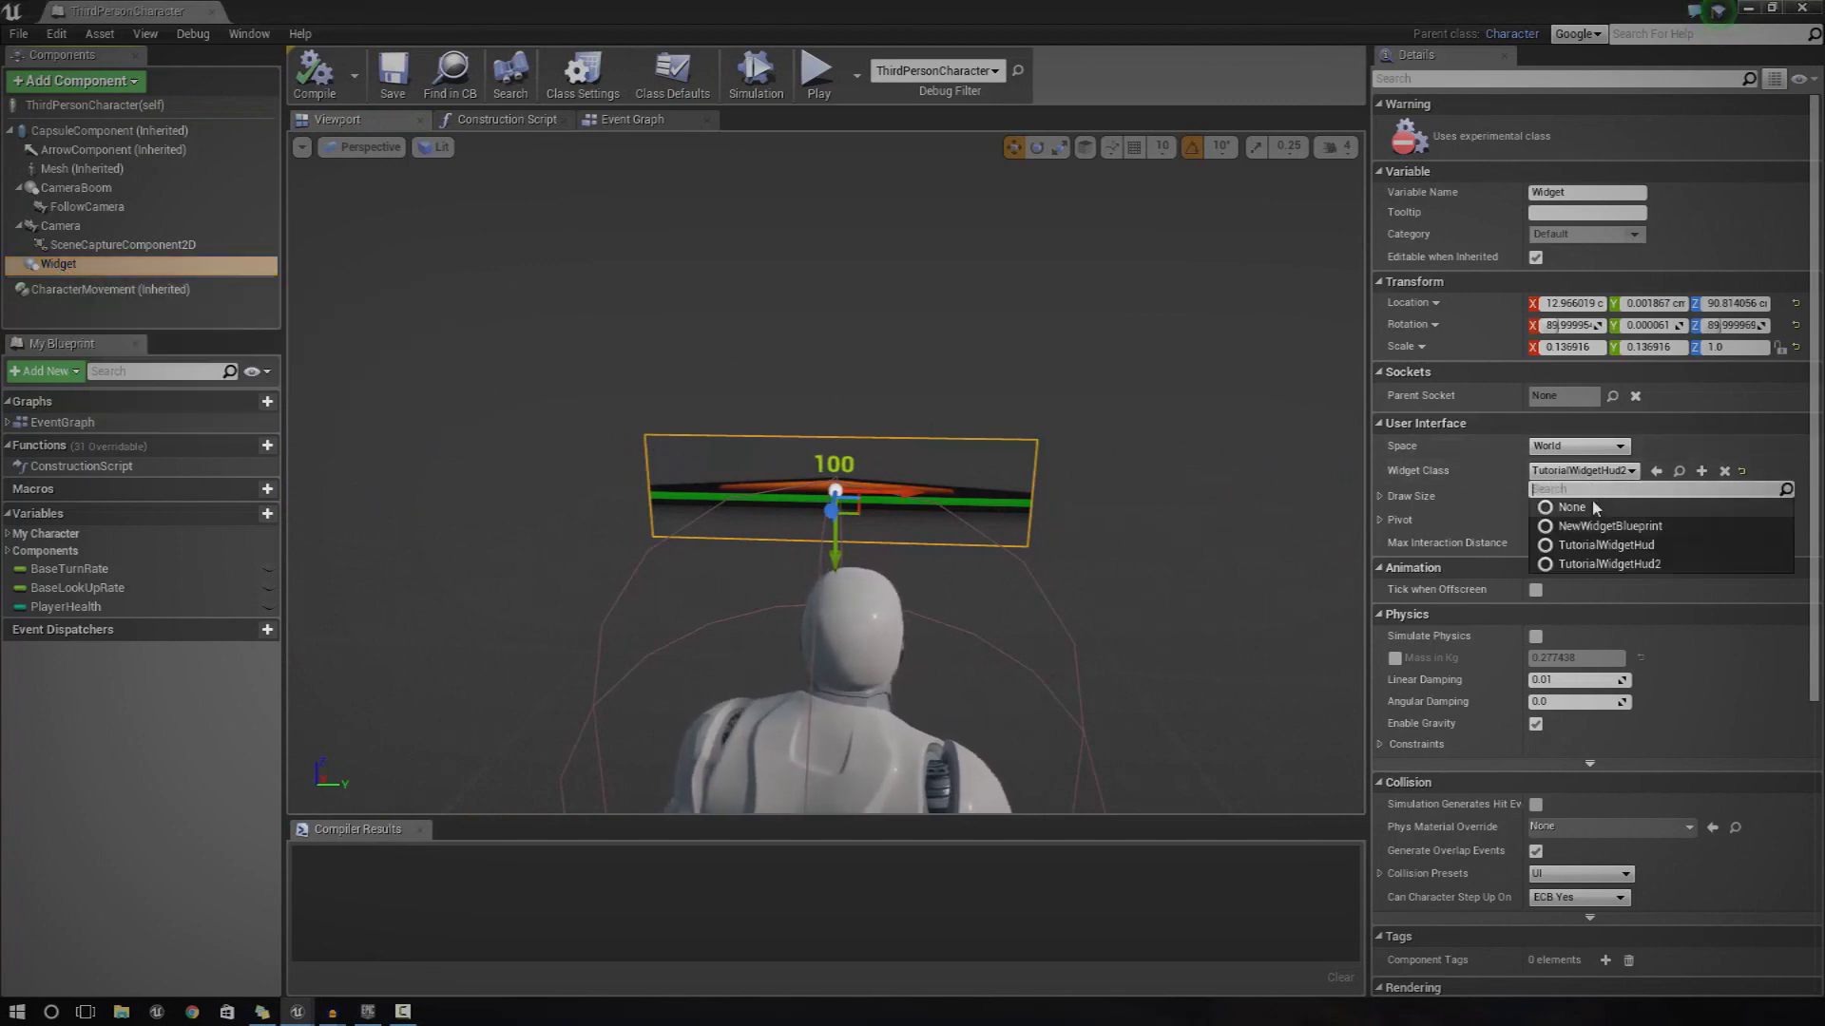
drag(1205, 7, 618, 1)
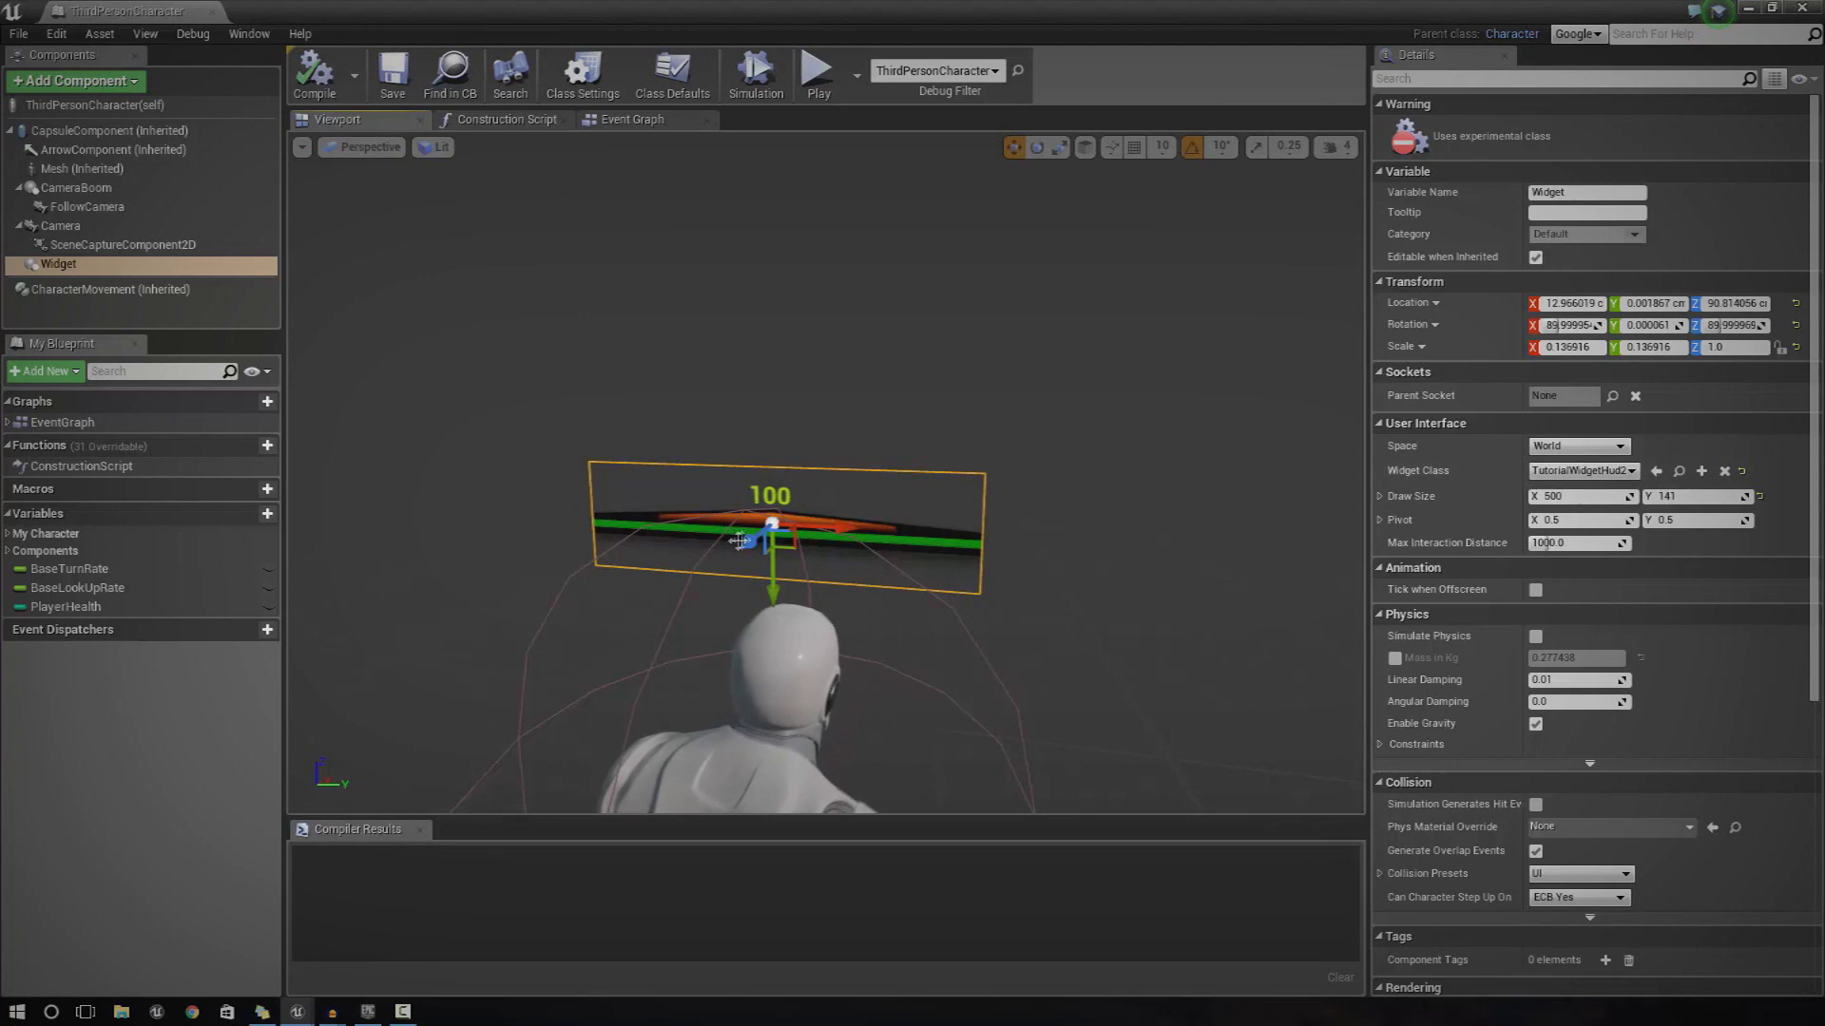
alt+drag(856, 533, 849, 595)
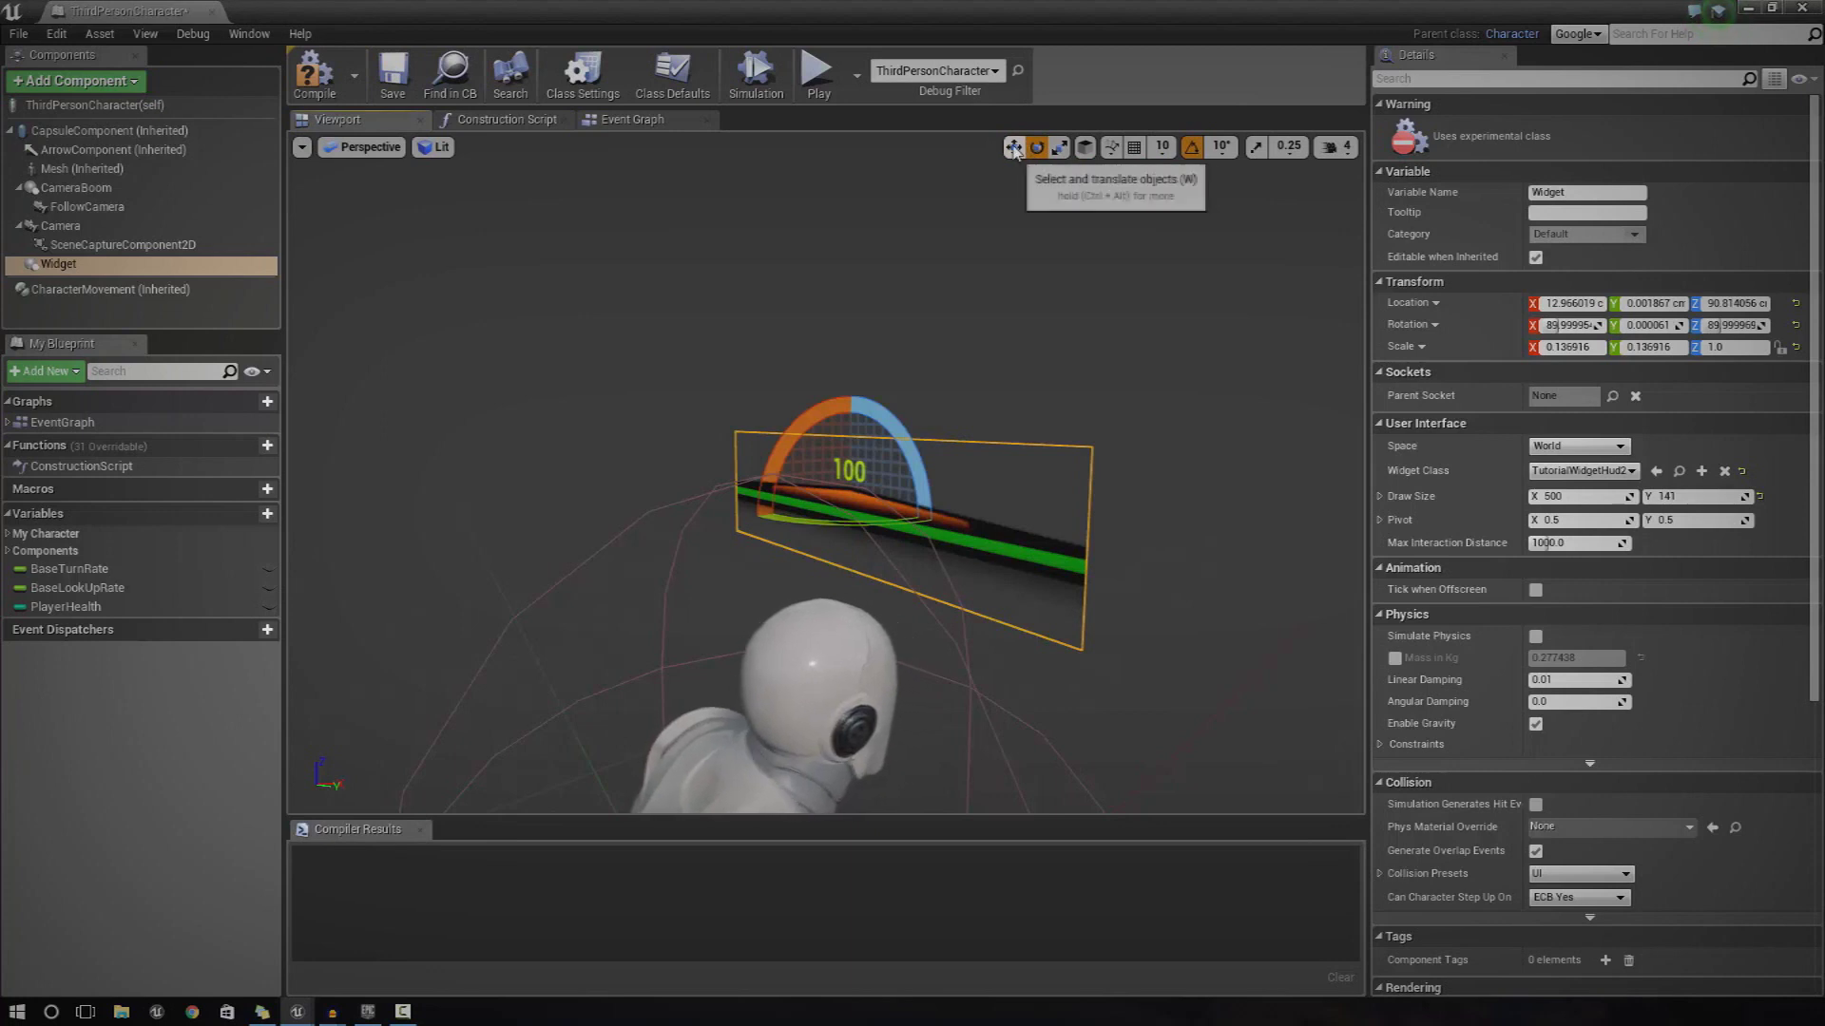
click(1014, 148)
right_drag(896, 358, 760, 399)
key(s)
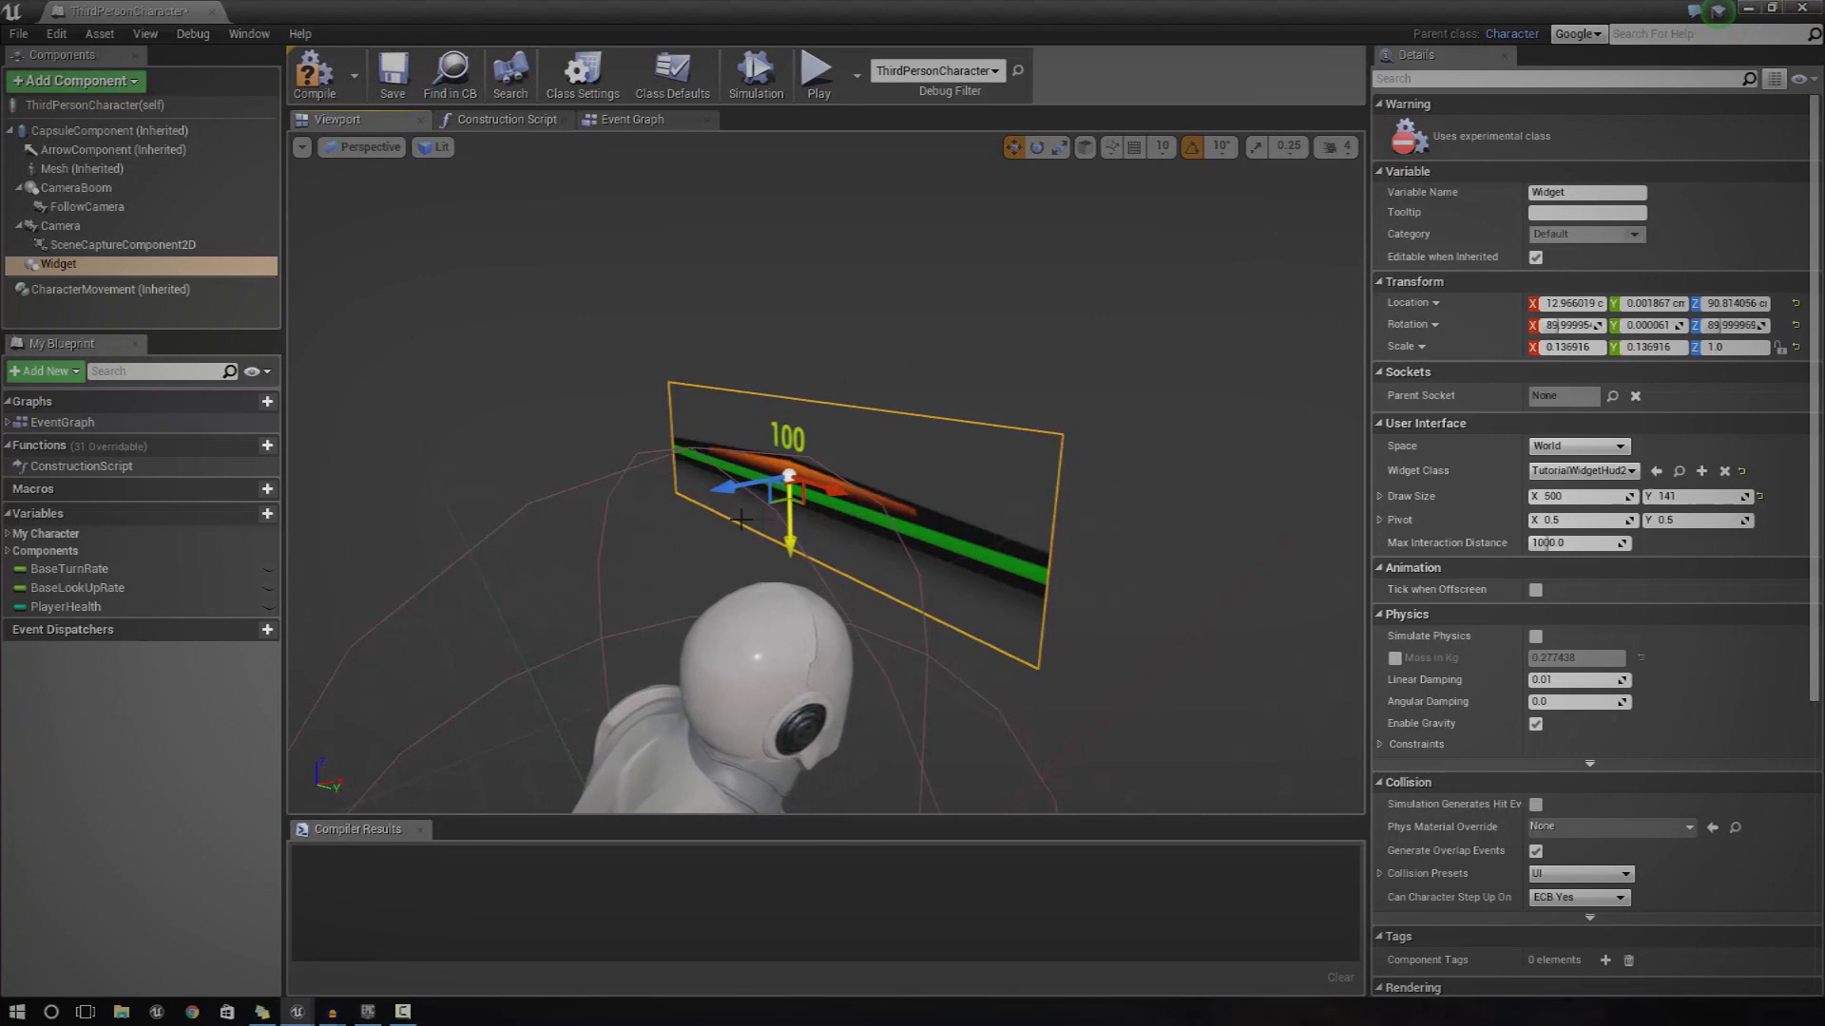
- Delete the Widget component from the character, compile the blueprint and close it
key(Delete)
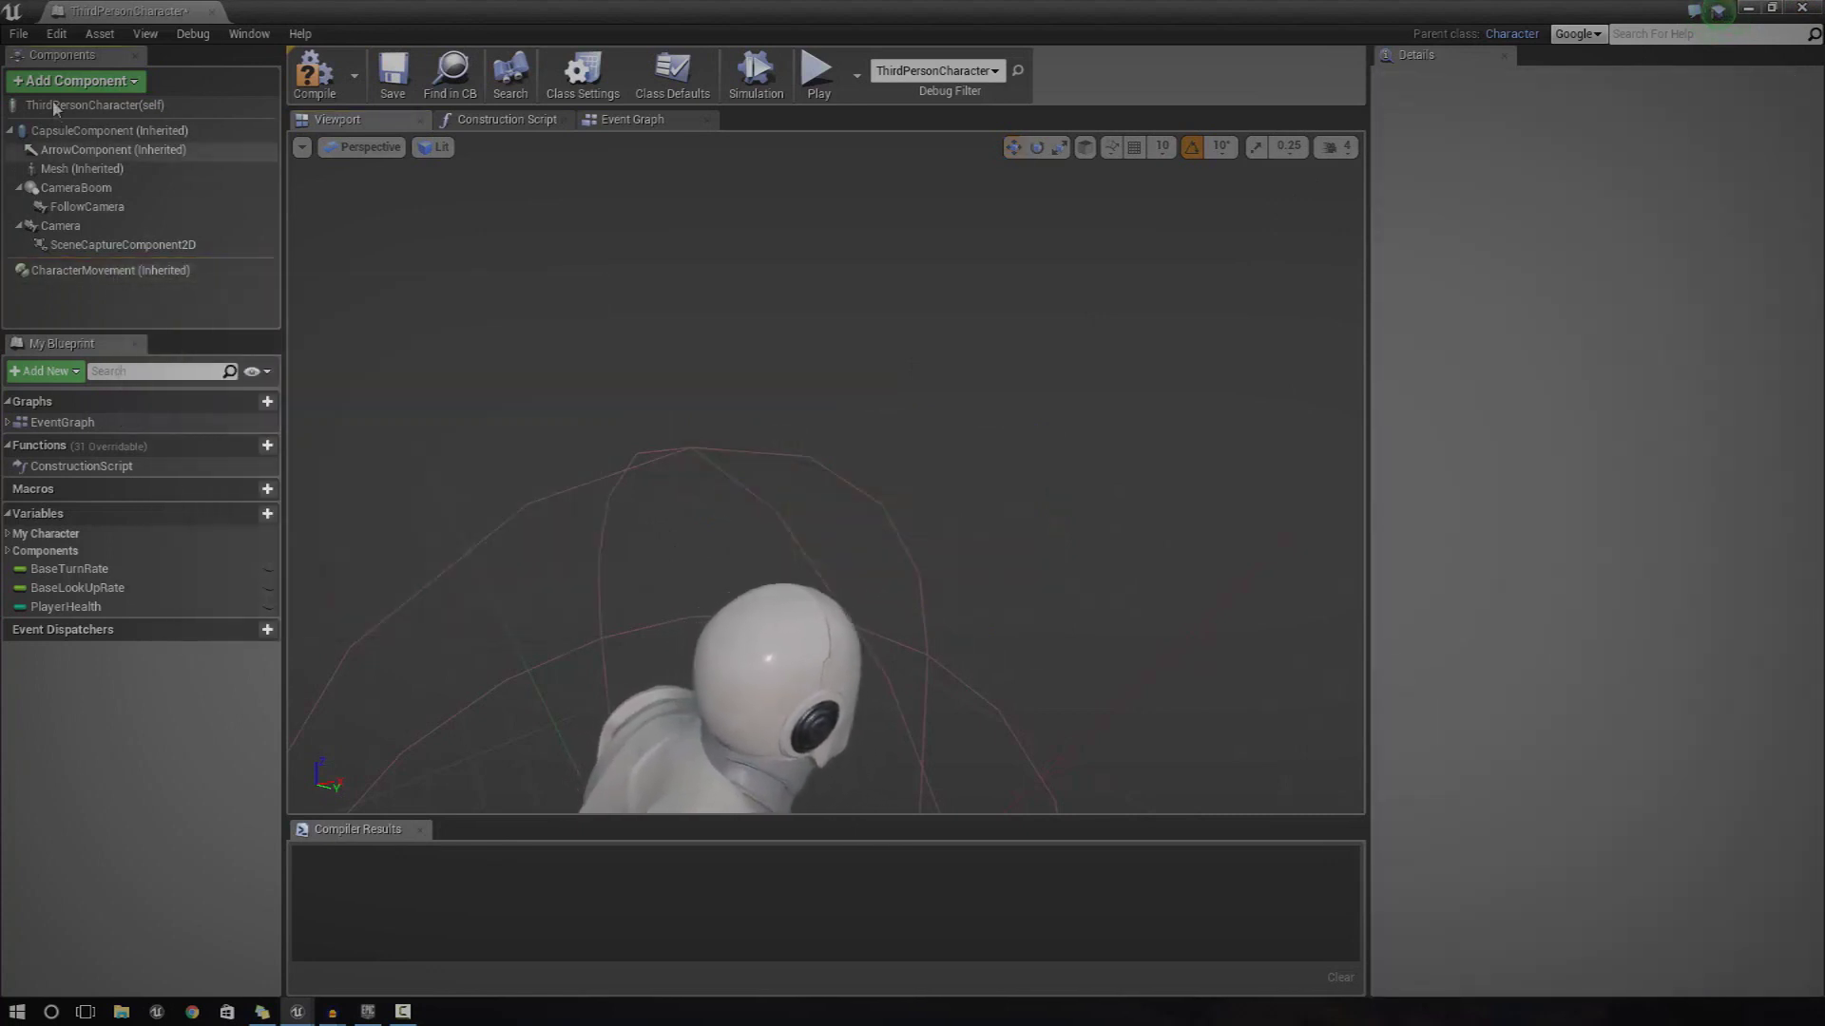
click(316, 86)
click(212, 11)
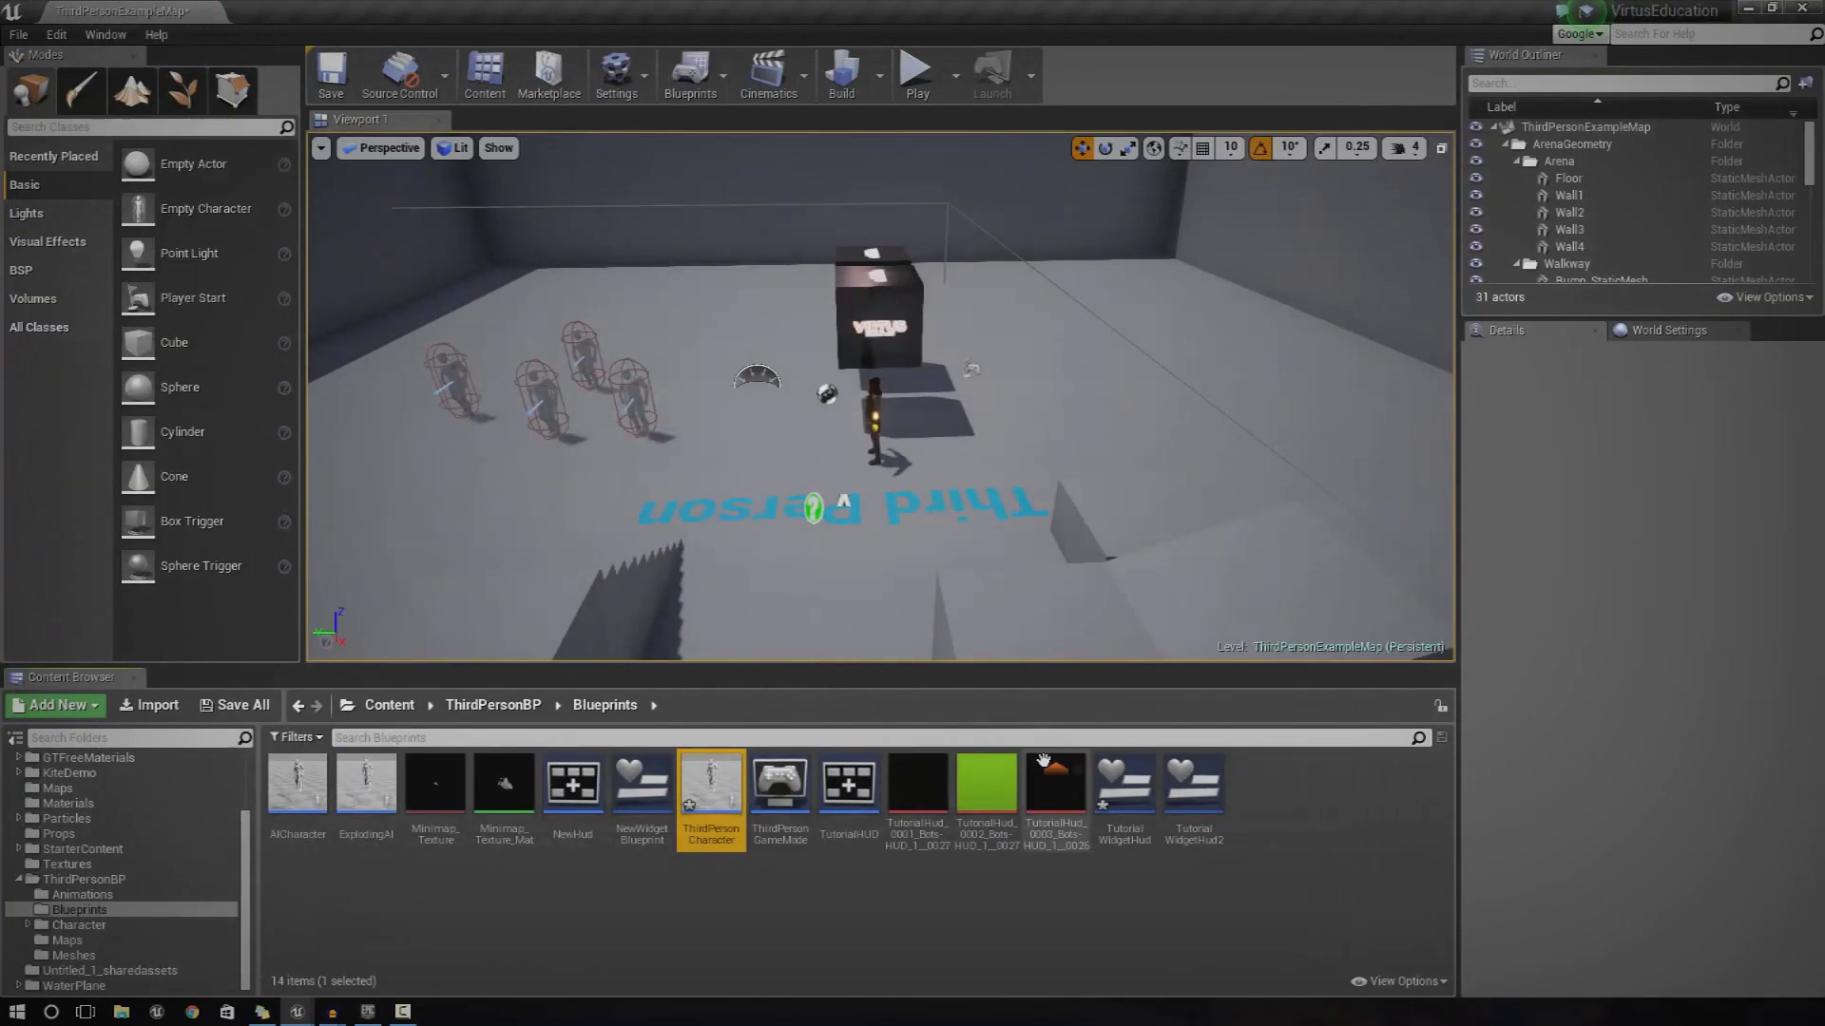
- Create a Widget Blueprint named FloatingWidget in the Blueprints folder and open it for editing
right_click(1281, 815)
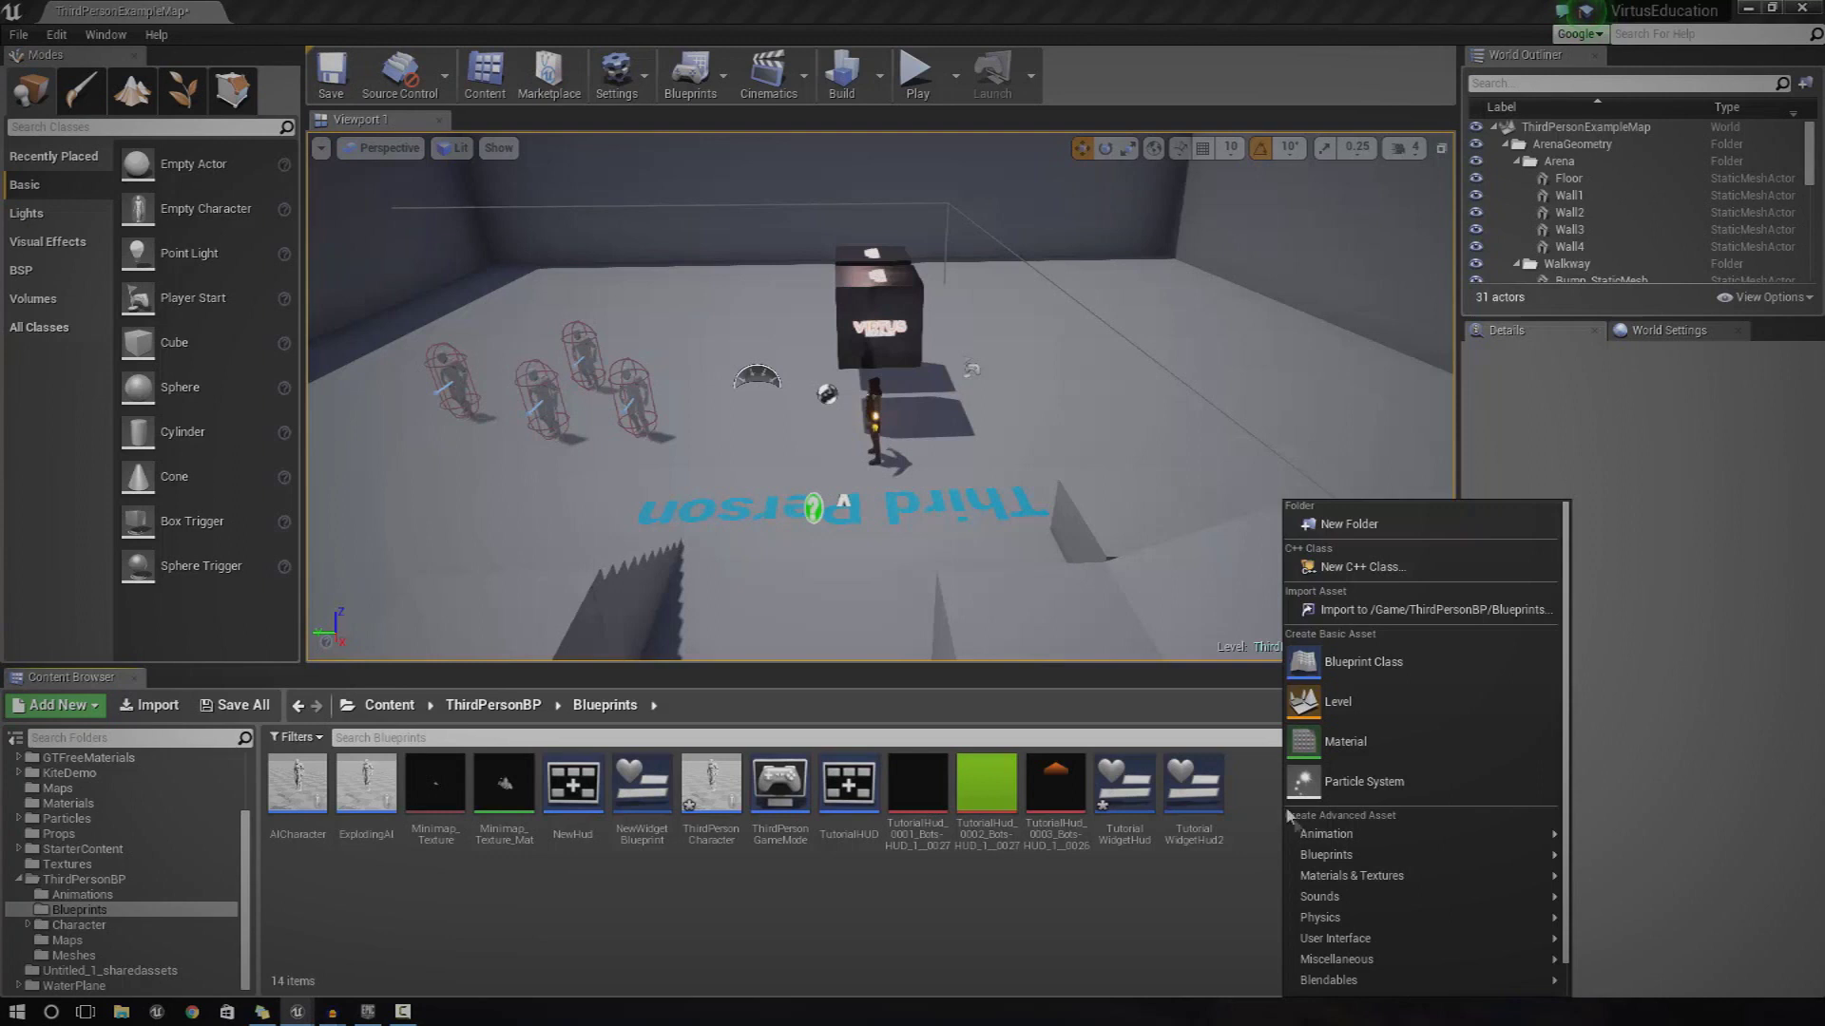
mouse_move(1307, 834)
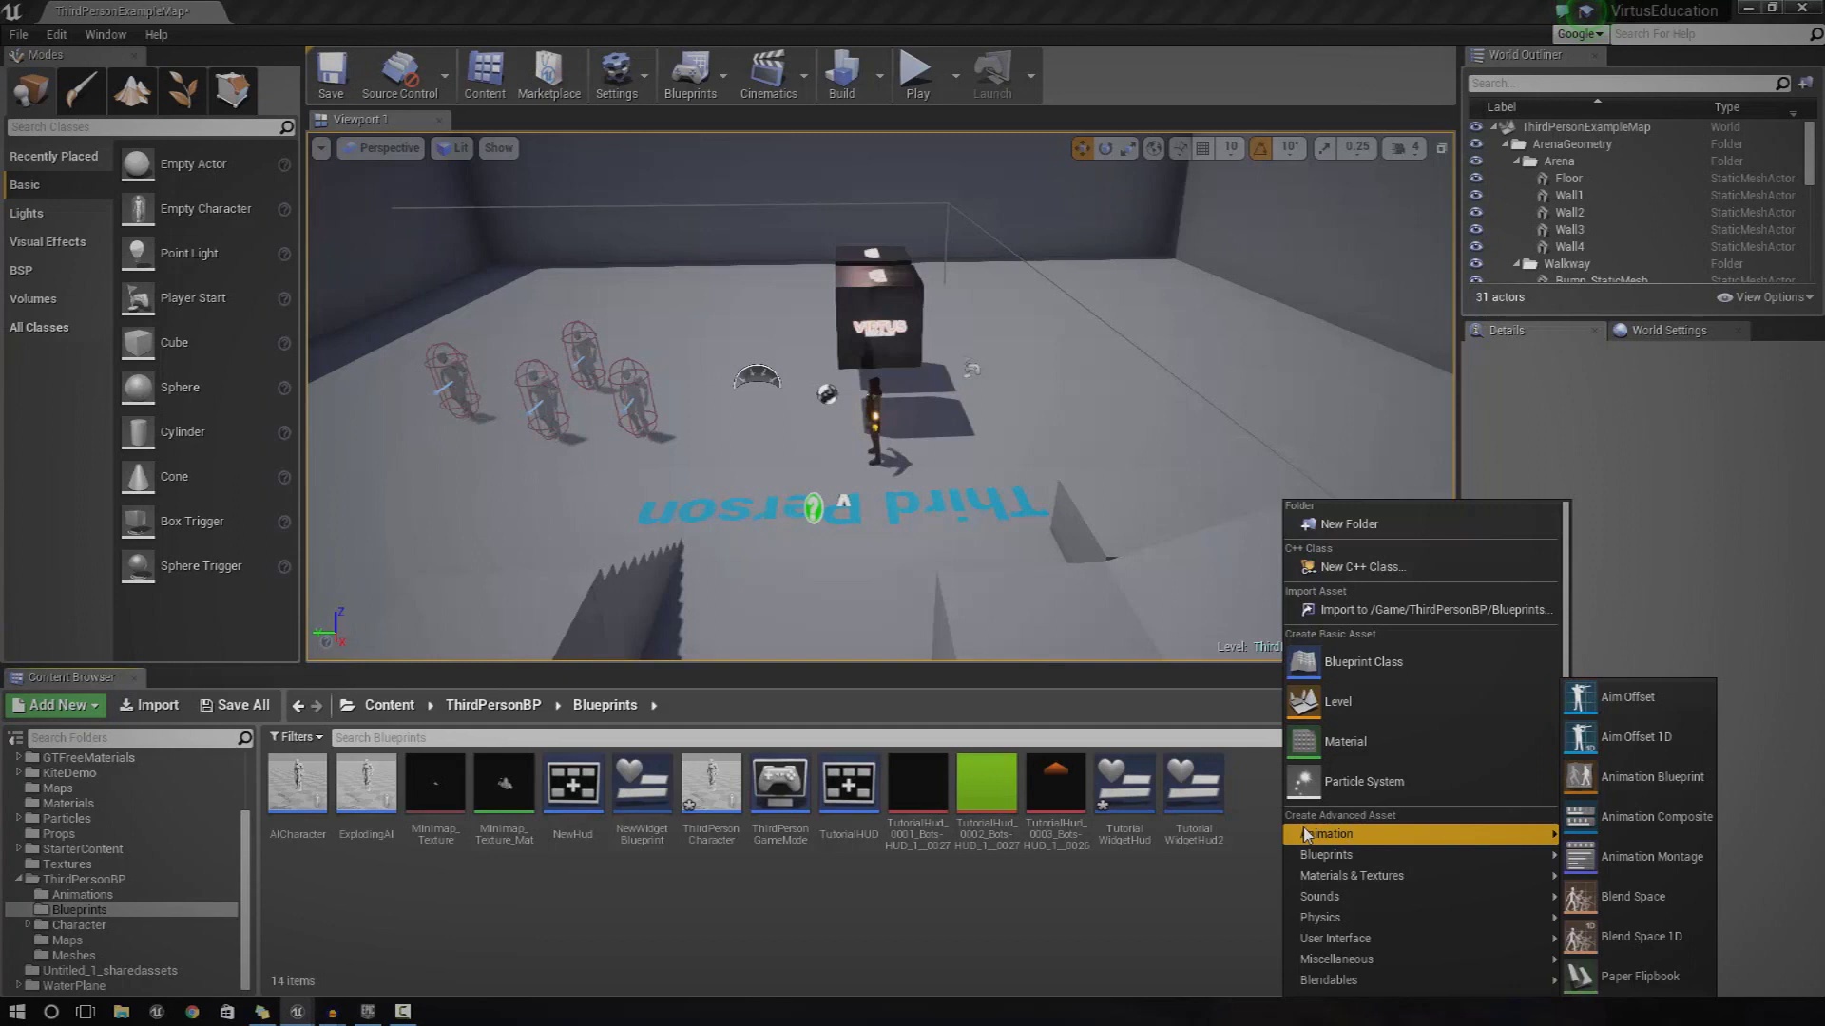
mouse_move(1331, 938)
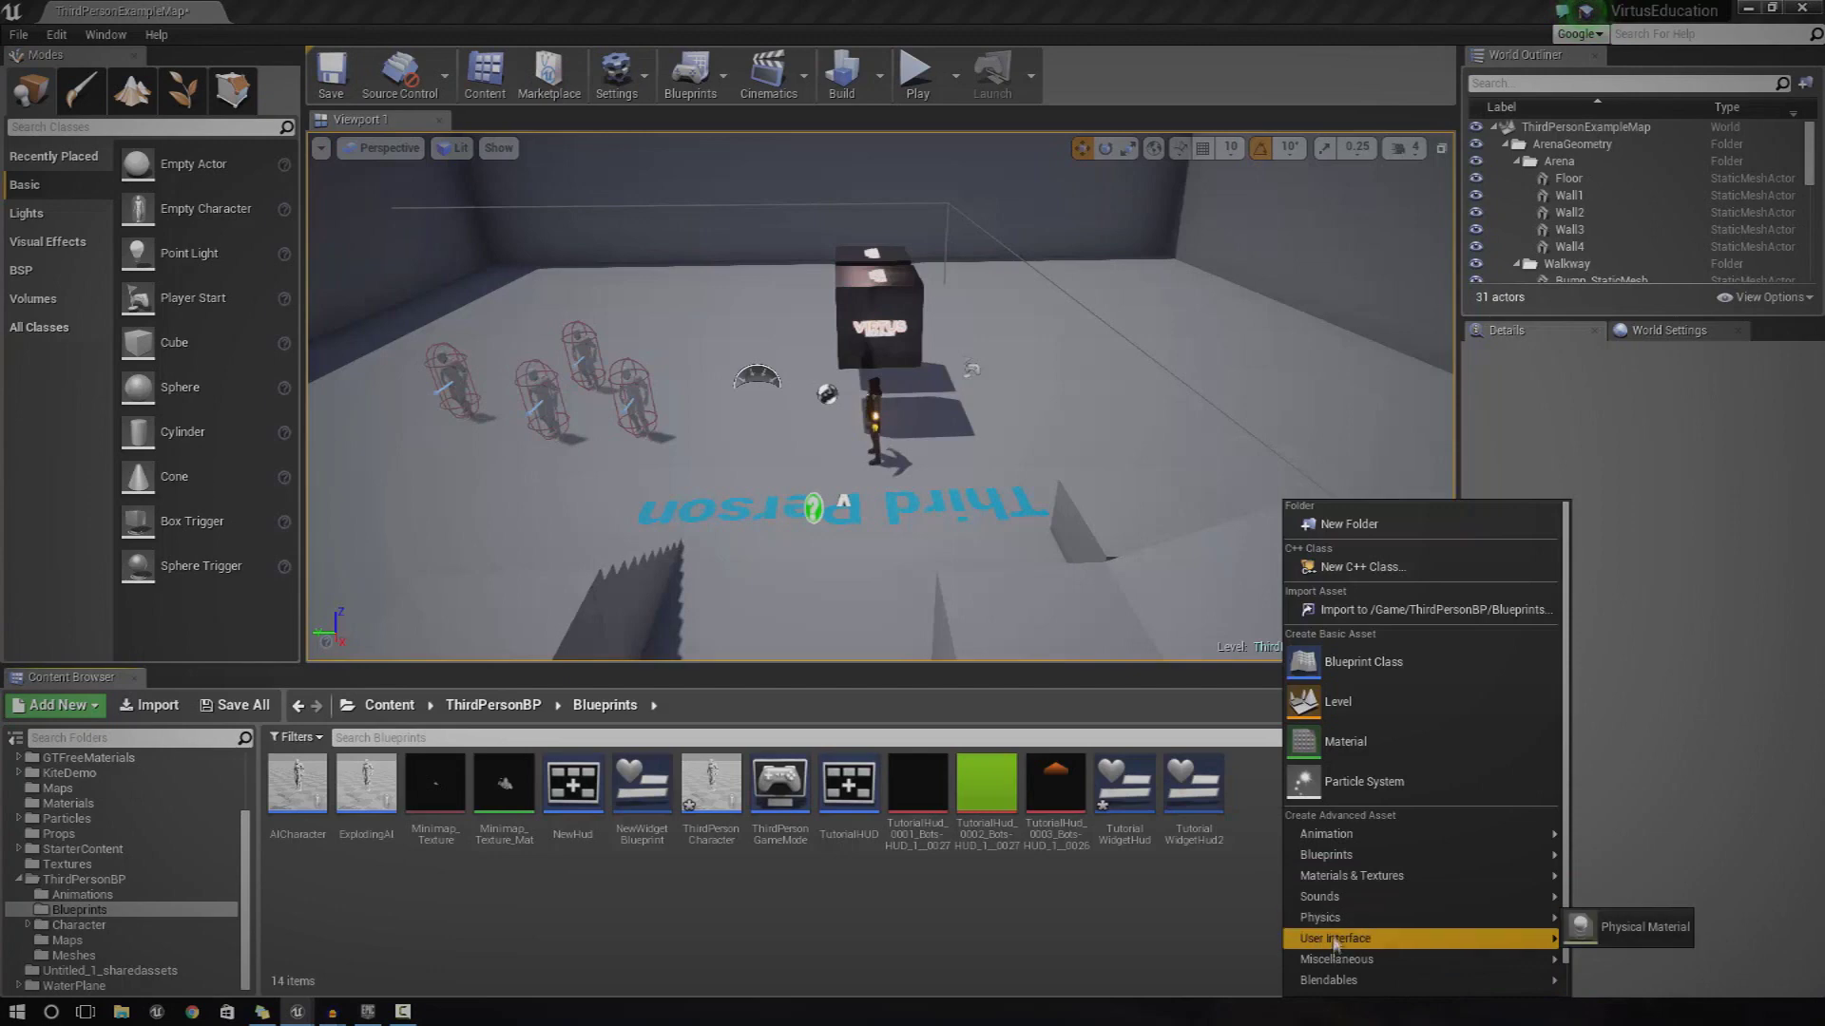
click(1627, 989)
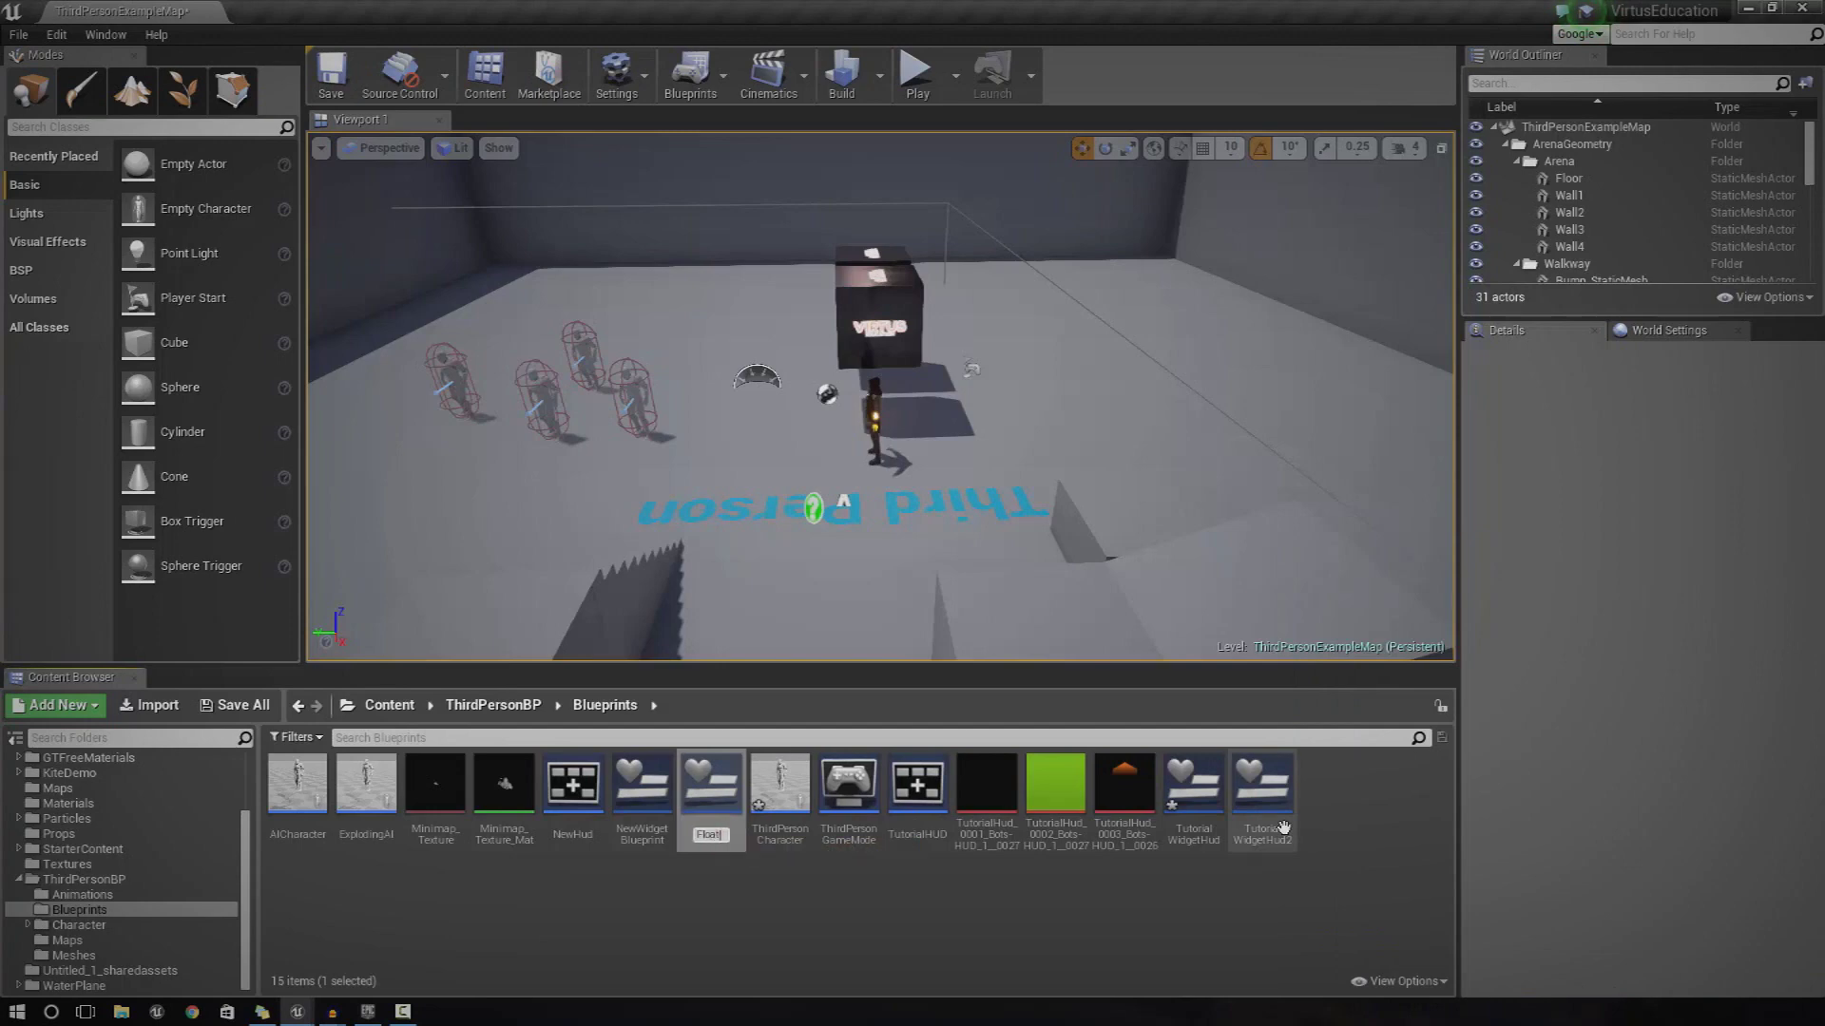
text(FloatingWidget)
key(Return)
key(Return)
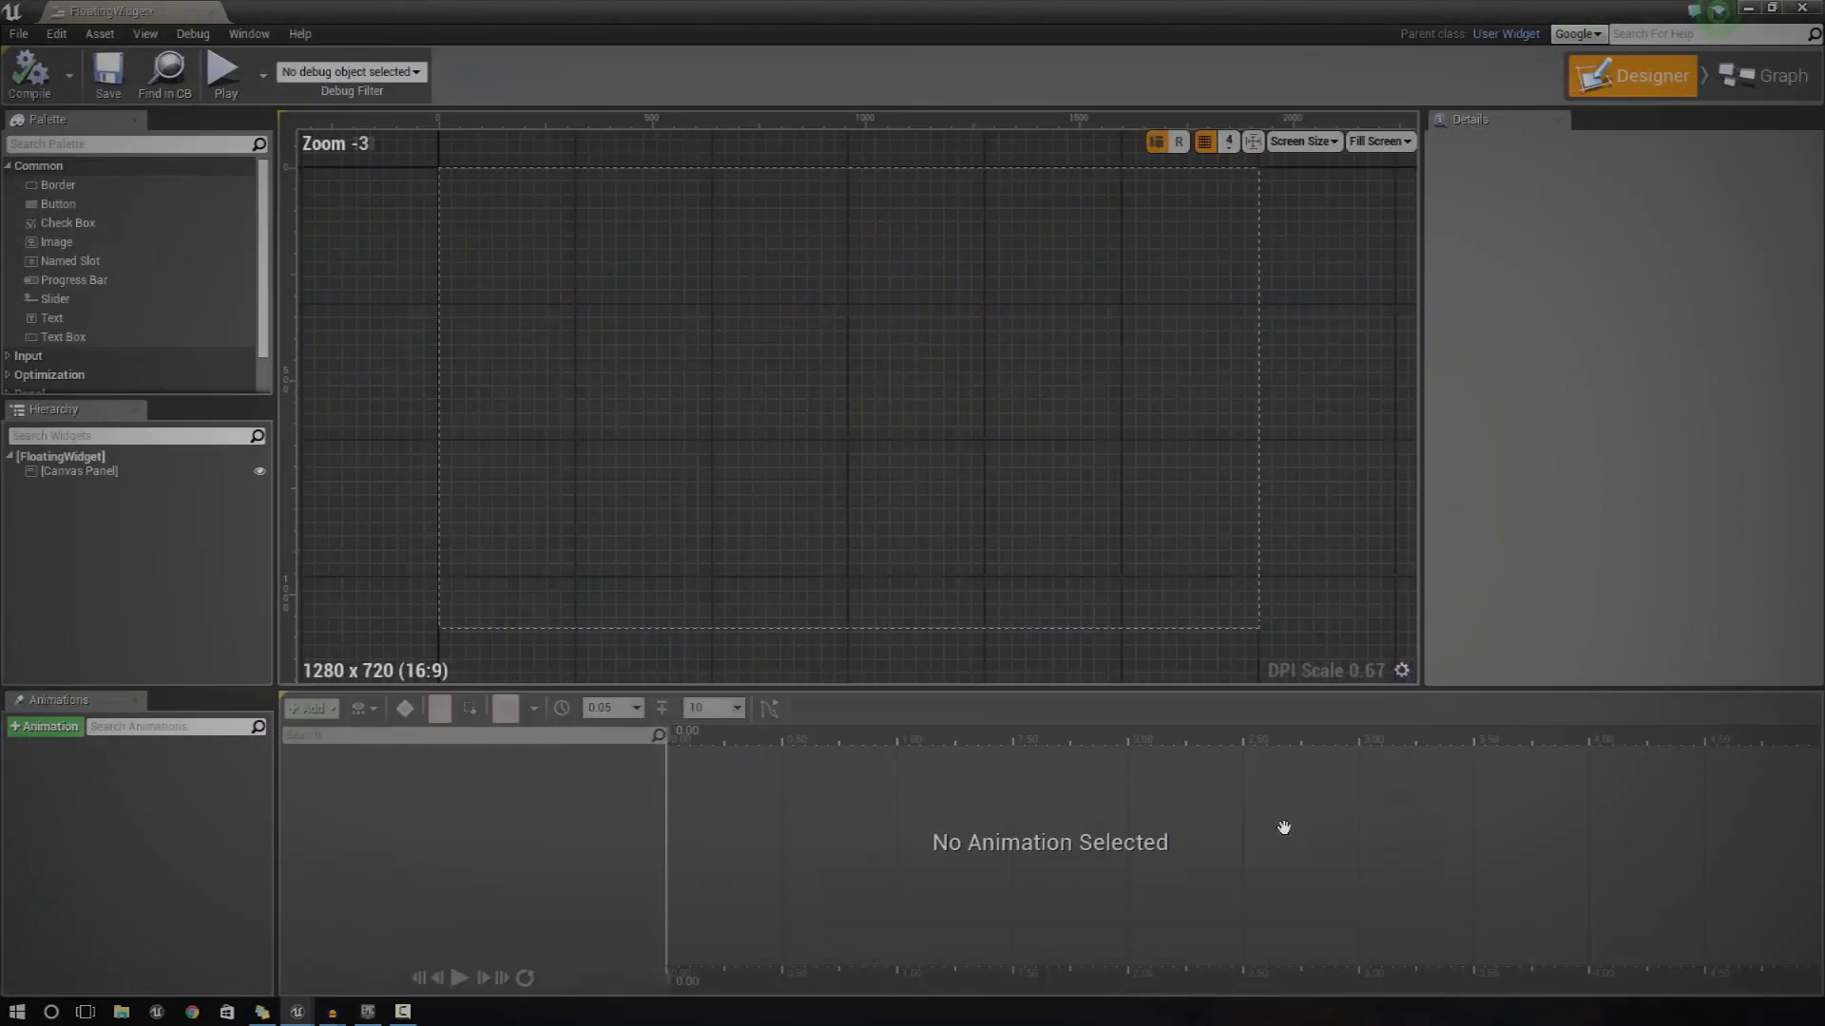
drag(200, 242, 789, 273)
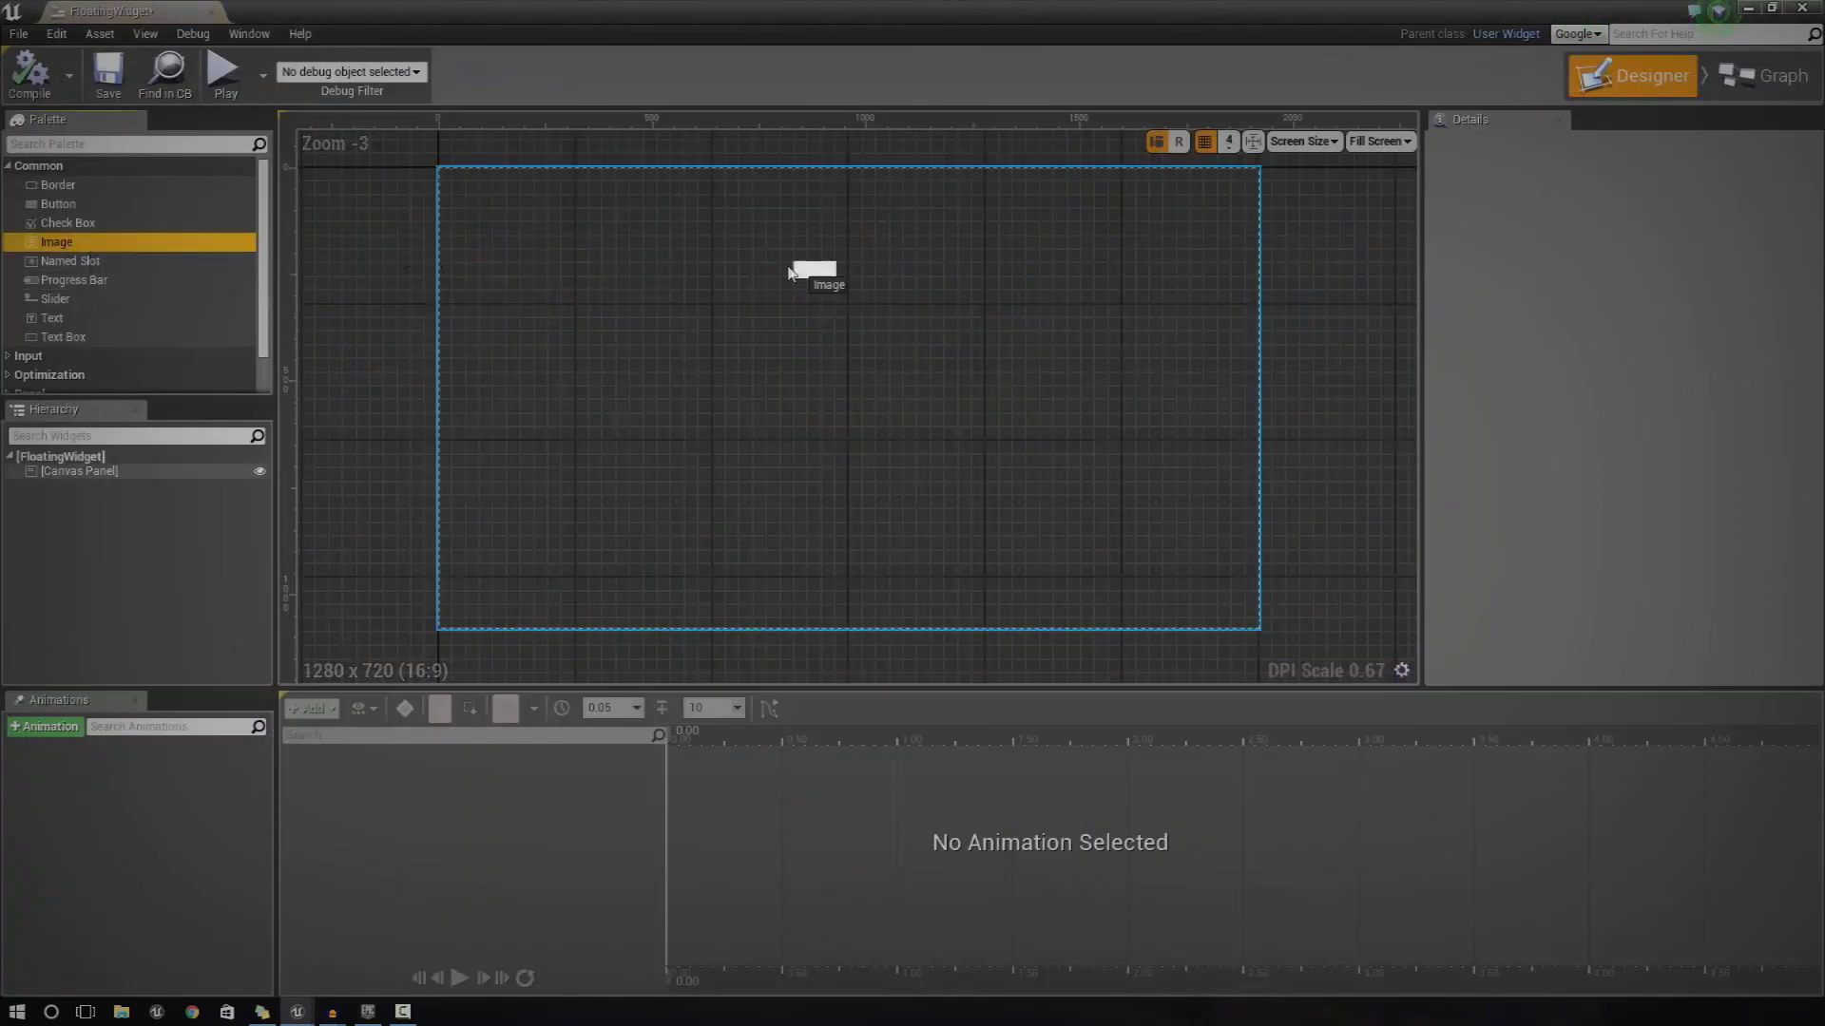
drag(794, 372, 969, 460)
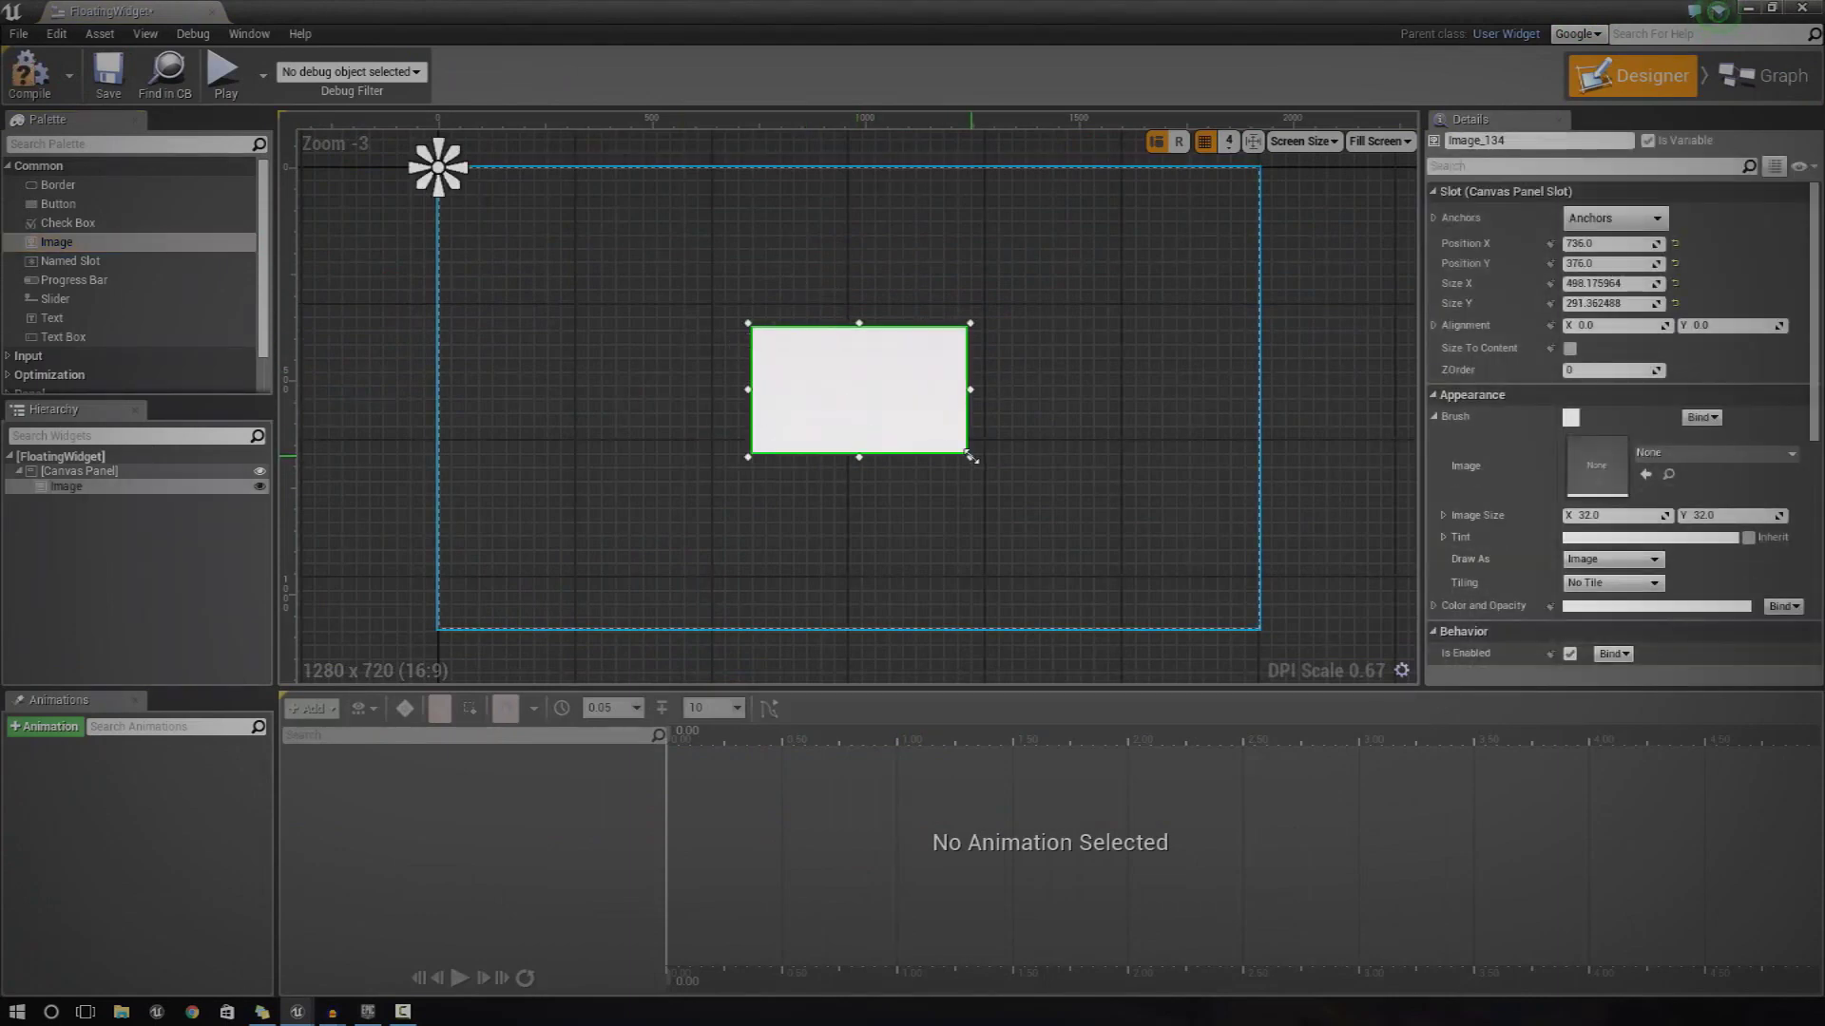
click(1639, 458)
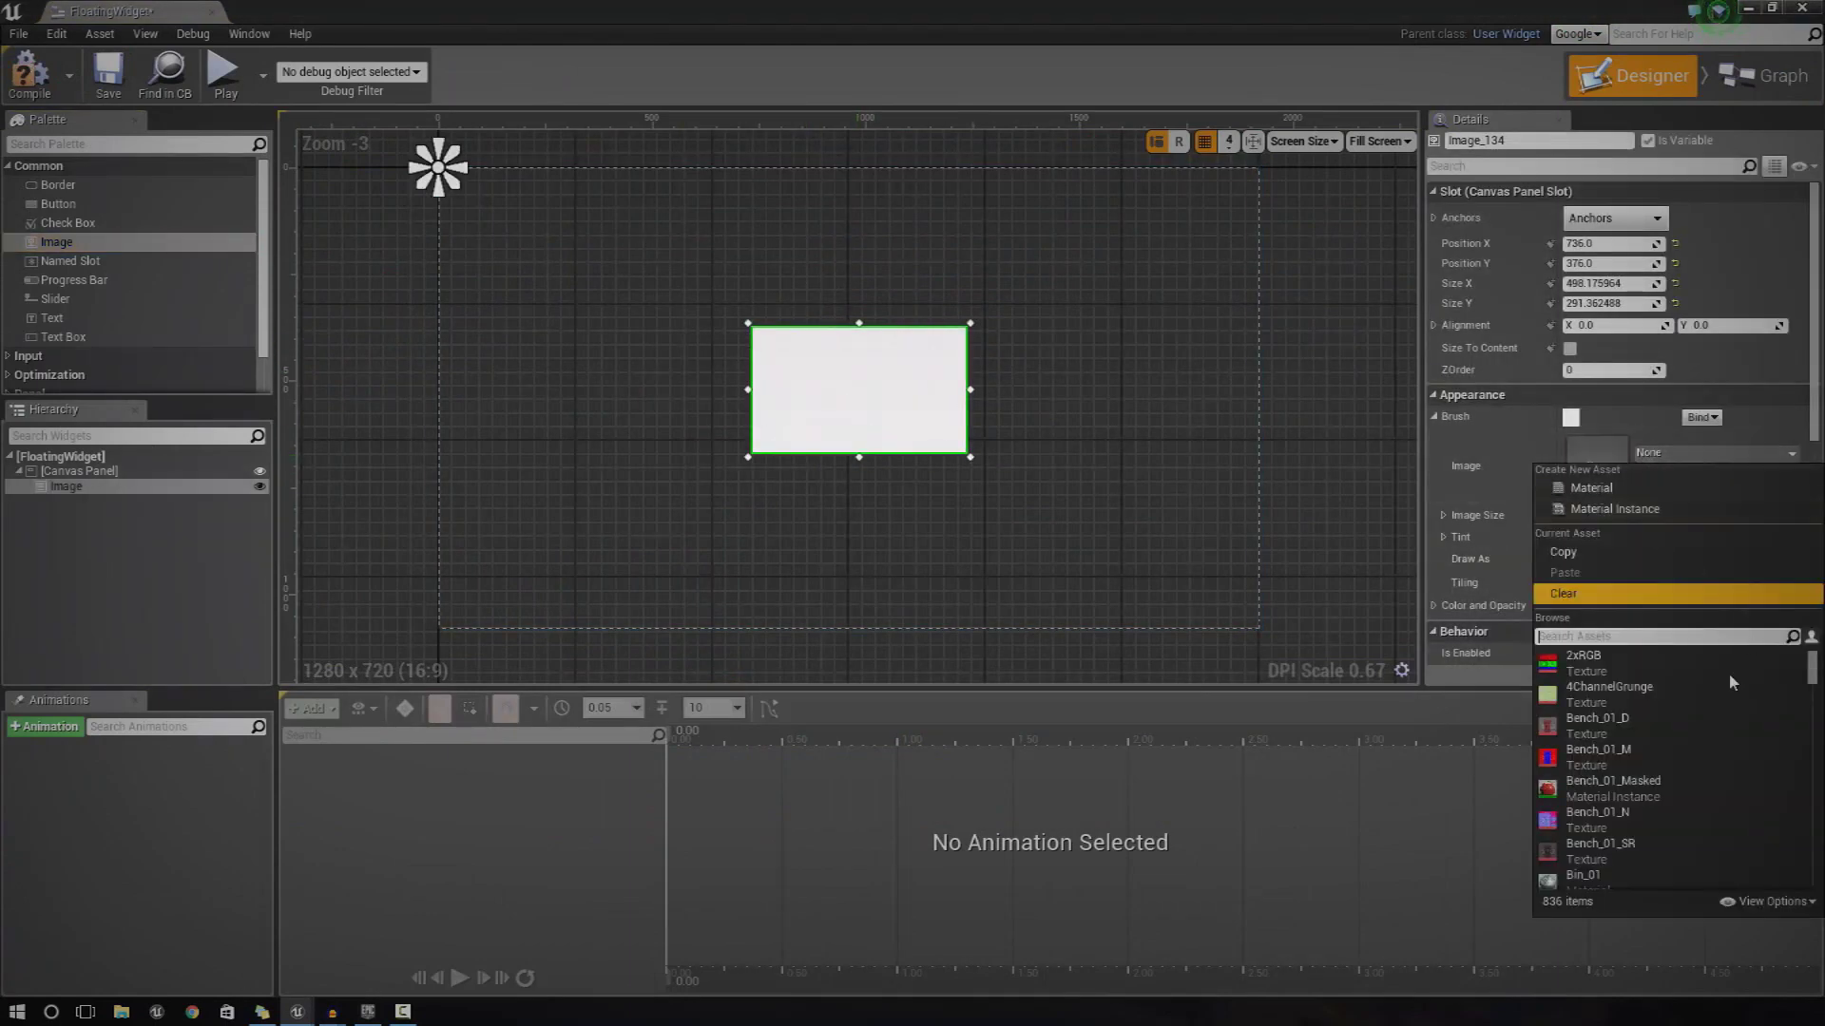
scroll(1649, 766, down, 3)
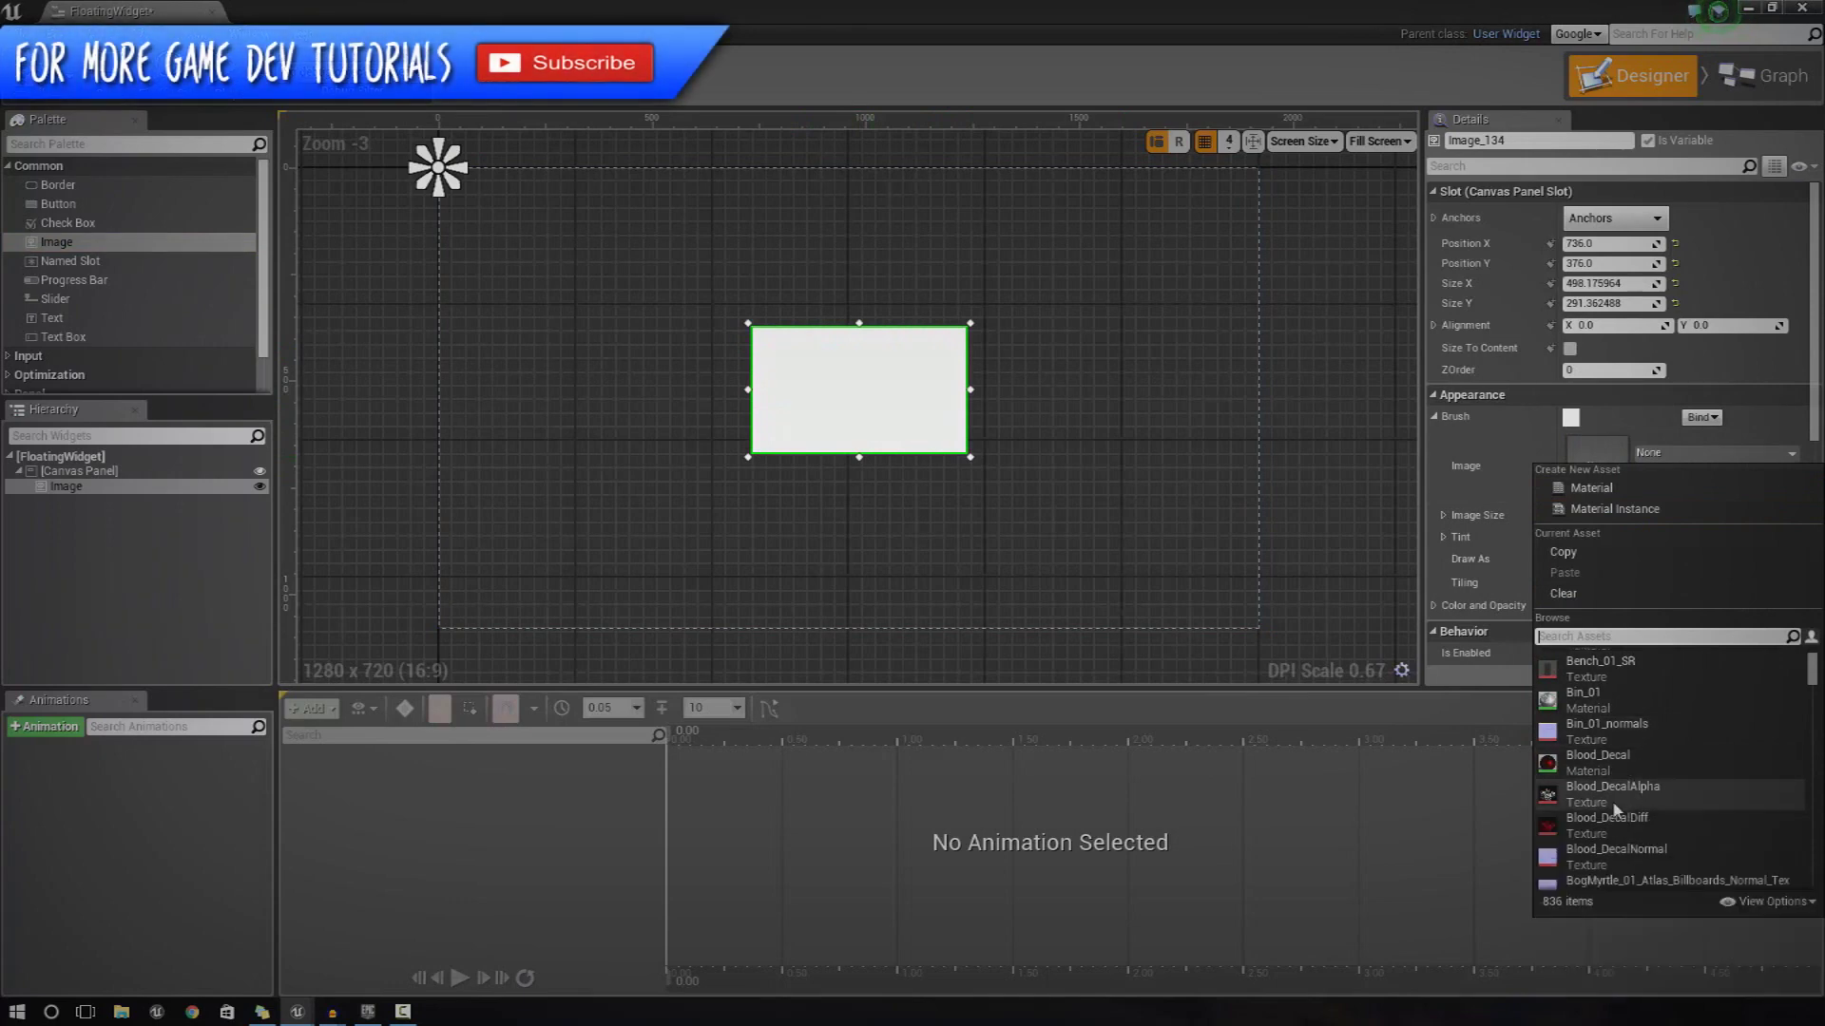
scroll(1648, 764, down, 3)
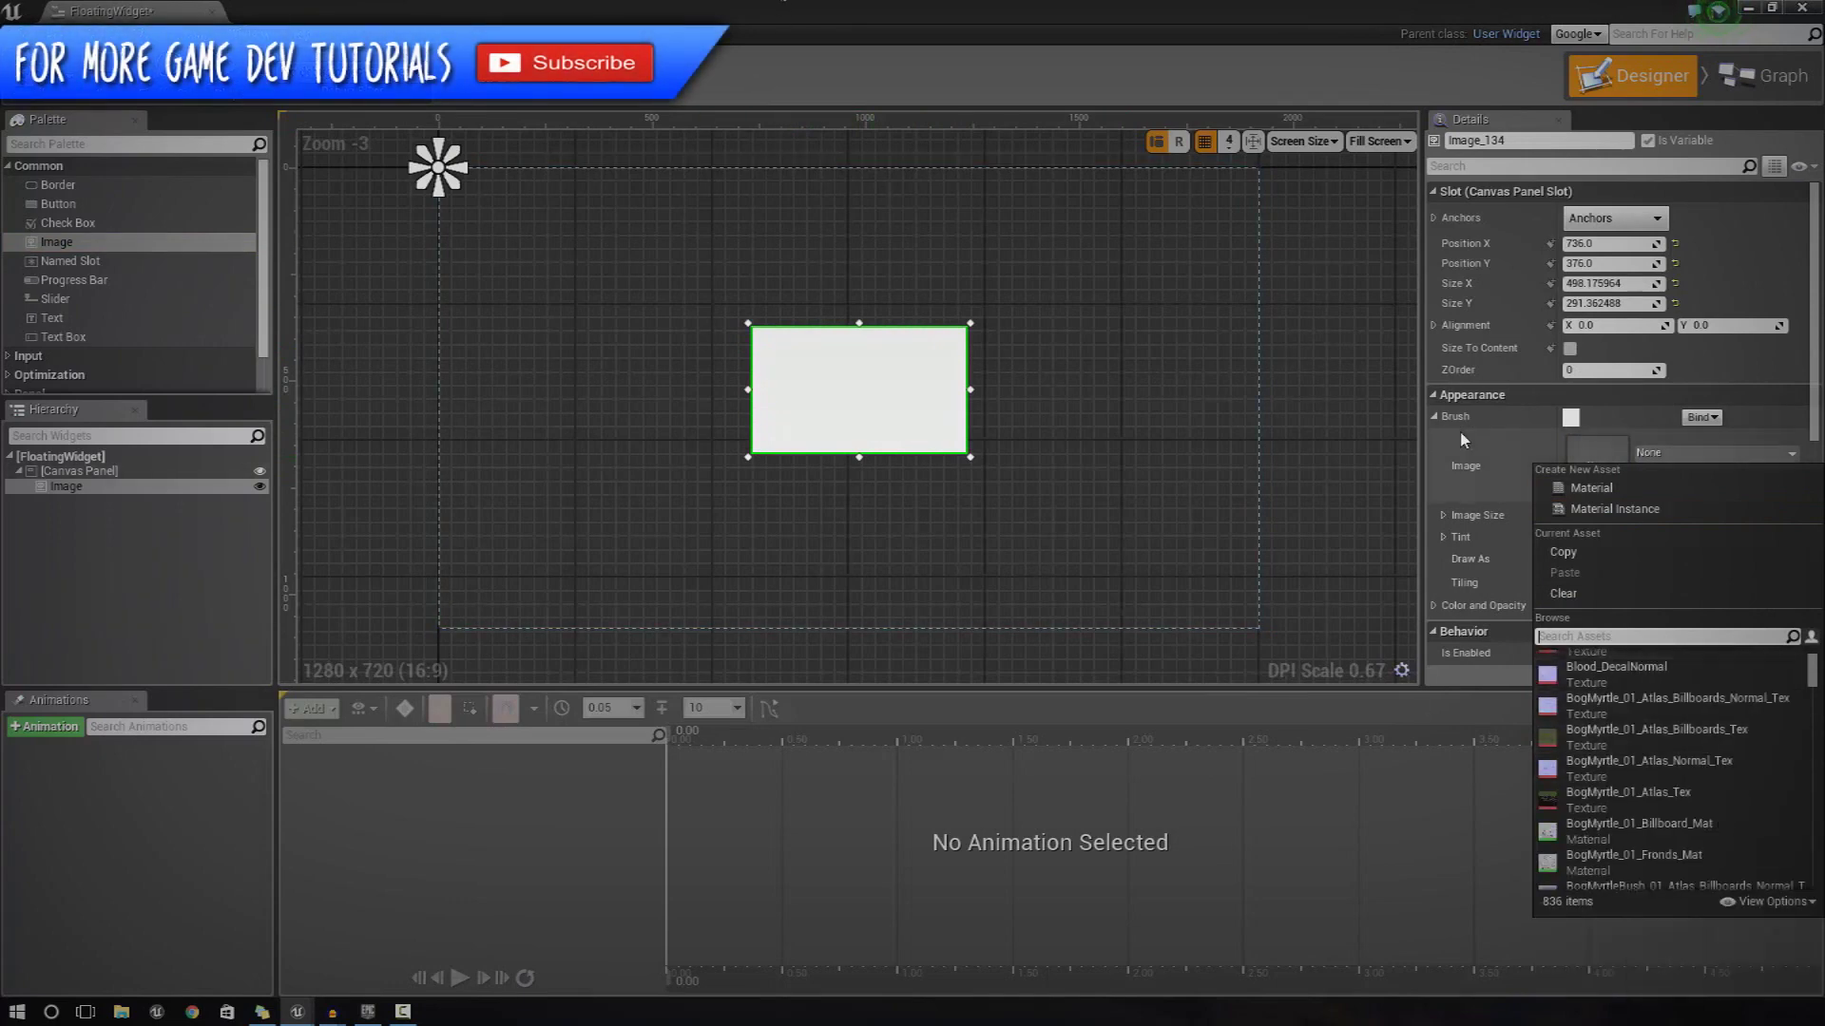
text(lth)
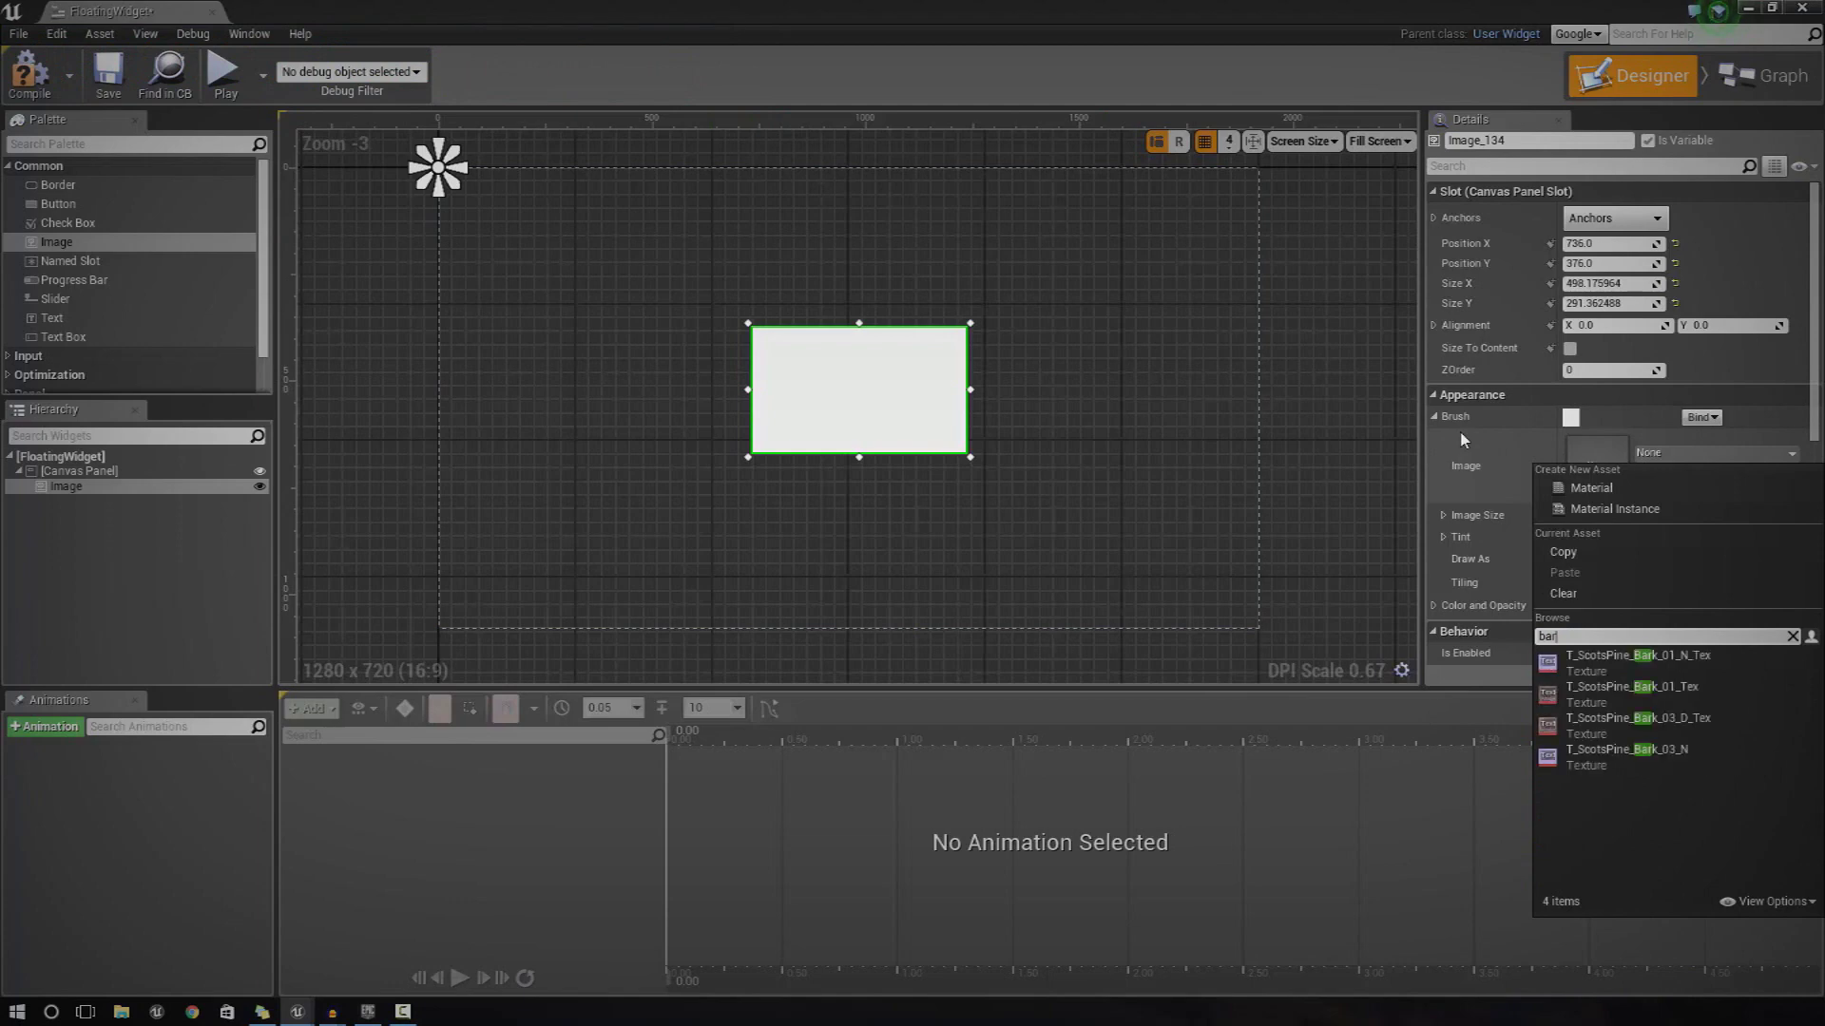
click(836, 434)
key(Delete)
- Try placing a button about 790 units wide near the lower edge of the full-screen canvas
drag(78, 205, 1068, 470)
drag(964, 436, 917, 577)
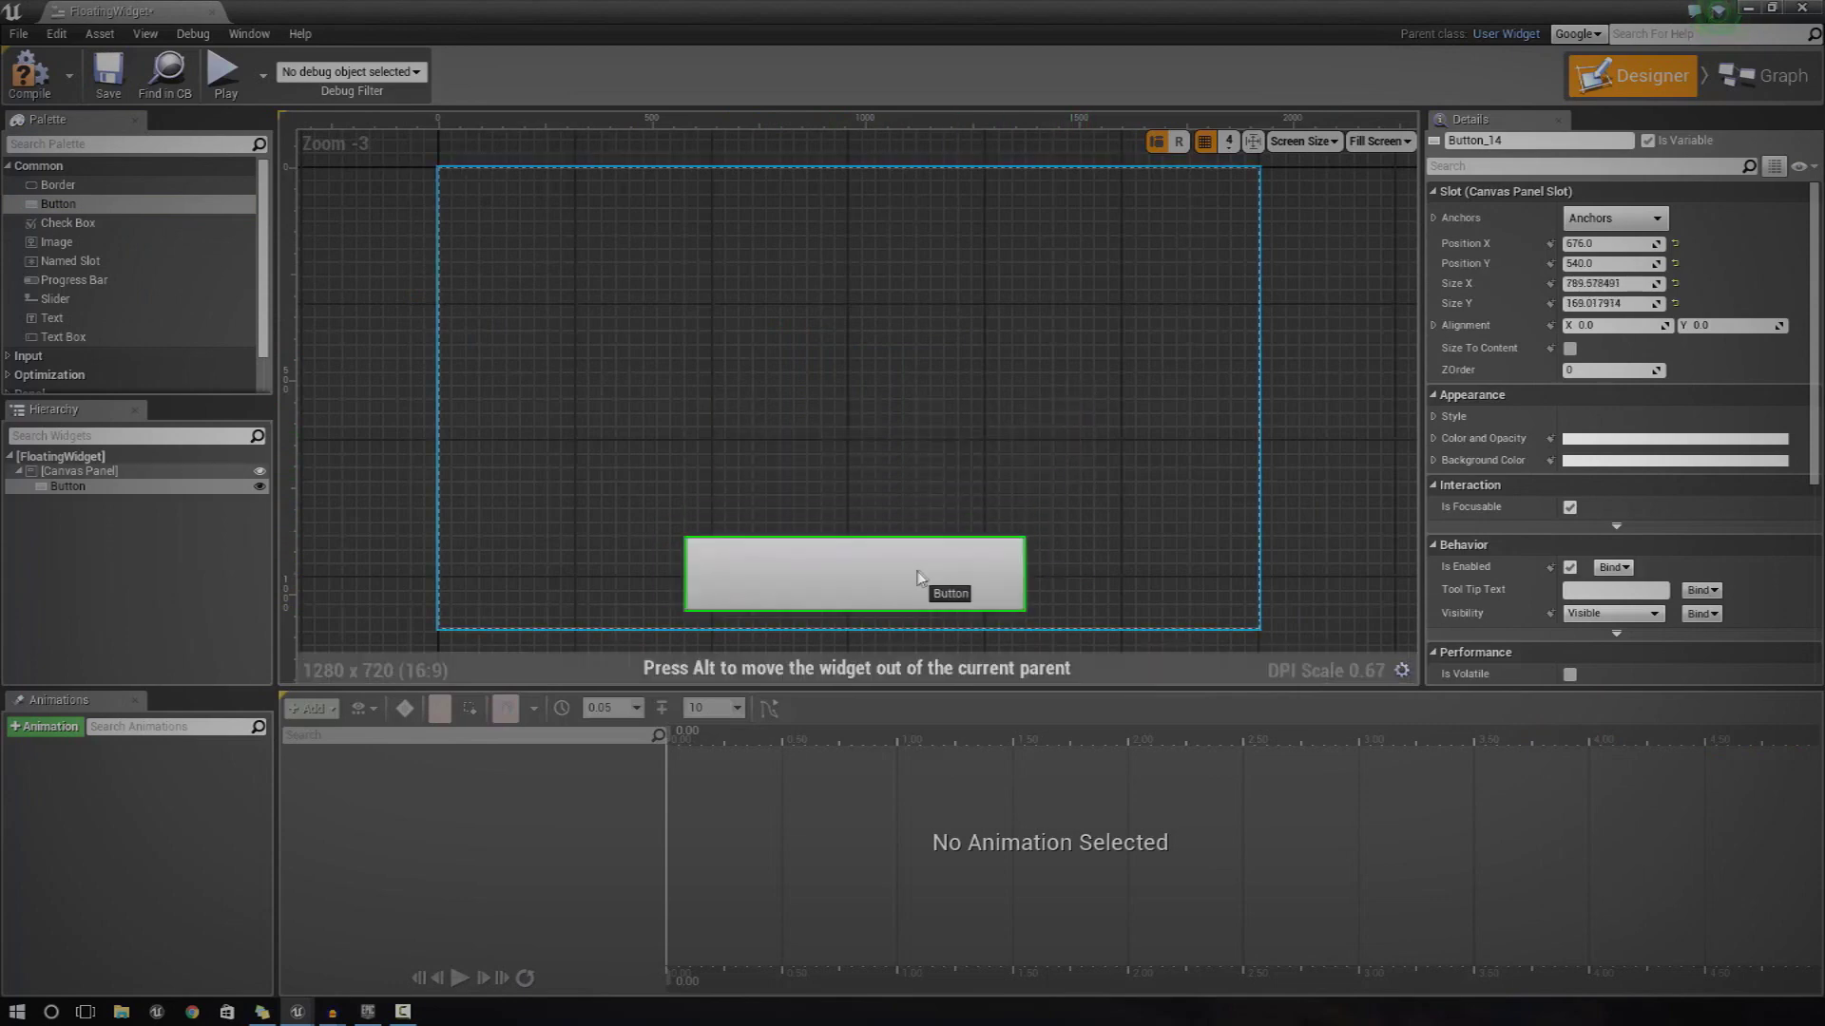
click(869, 485)
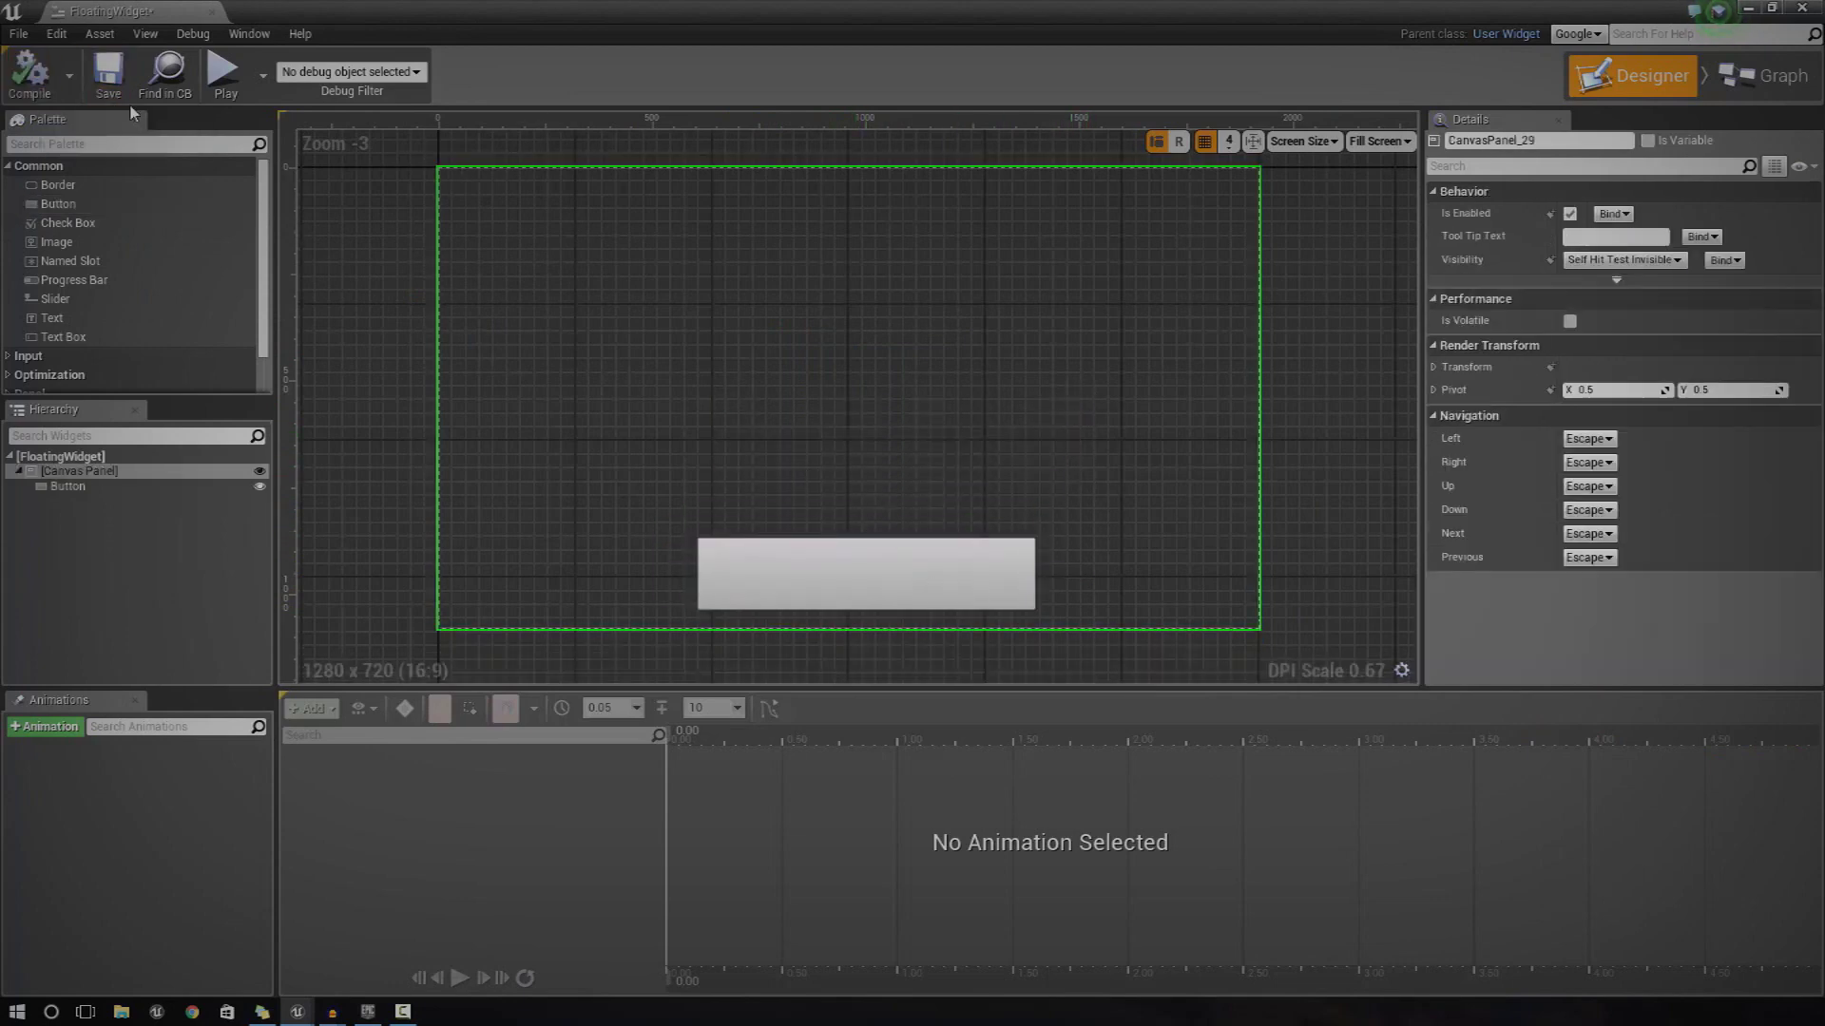
- Switch the designer canvas from Fill Screen to the Custom size of 100 by 100 and delete the oversized button
click(1383, 142)
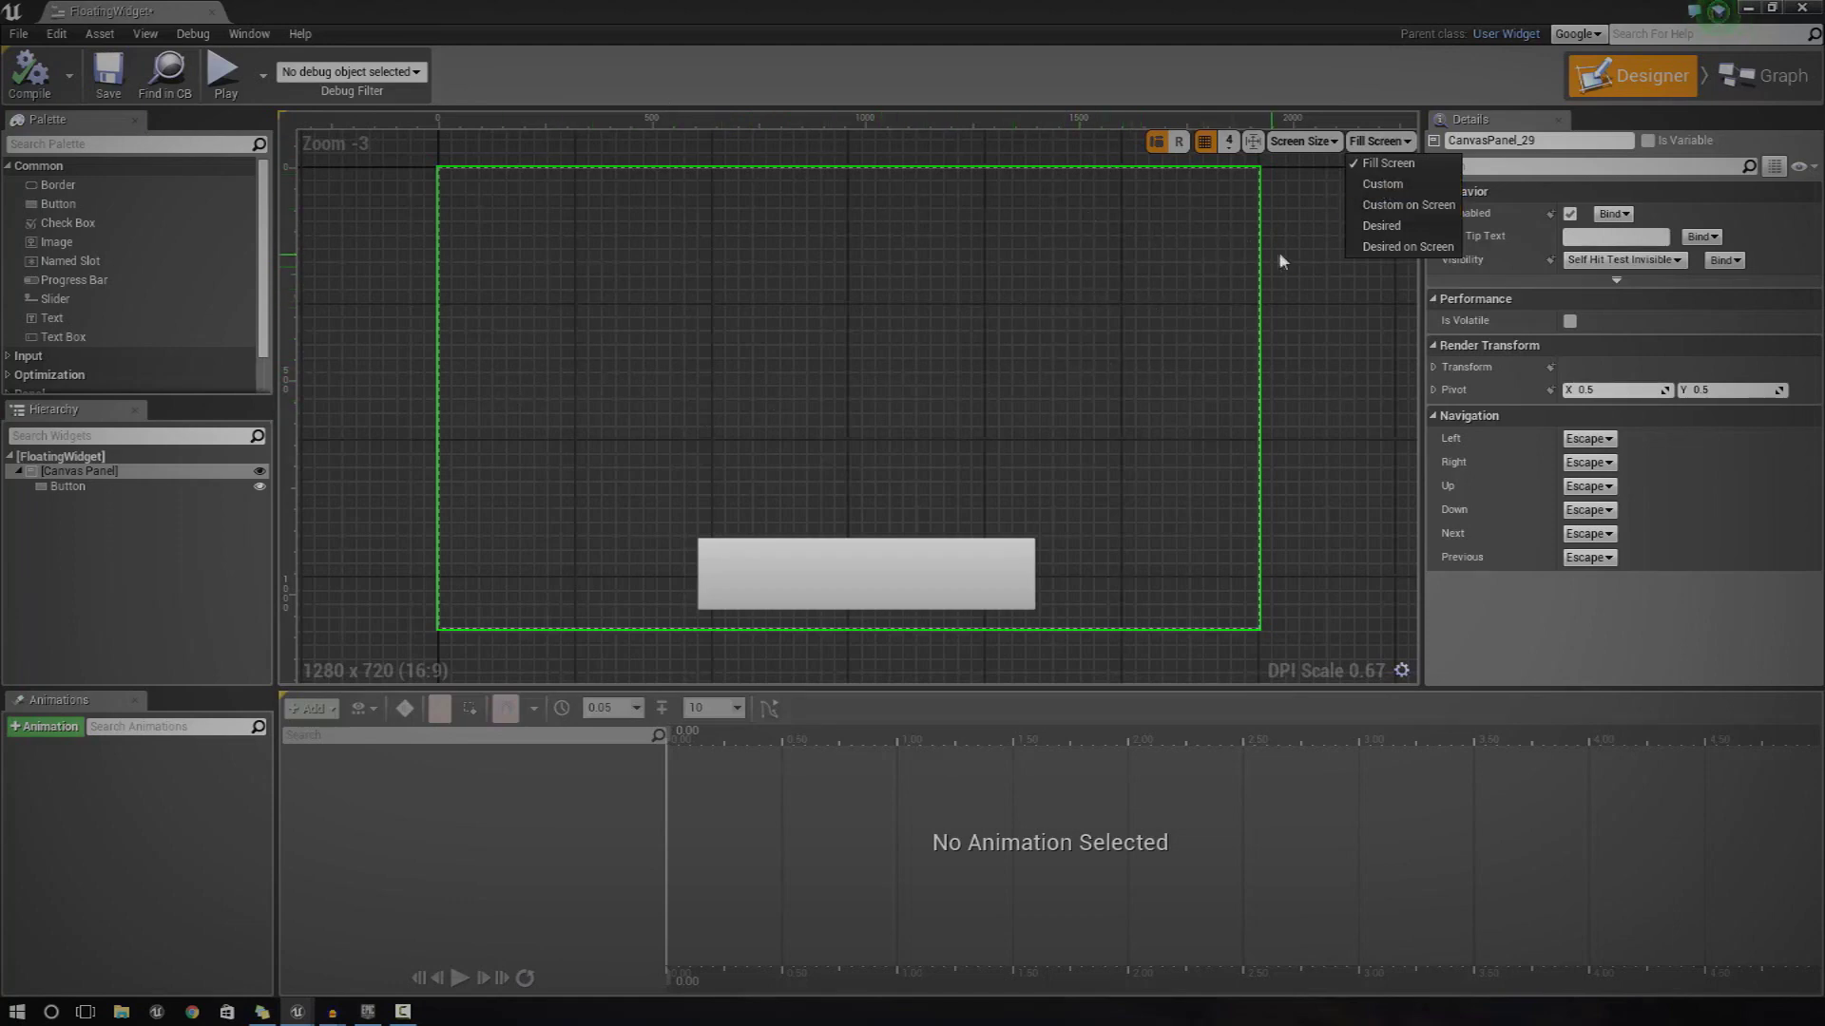
click(1384, 147)
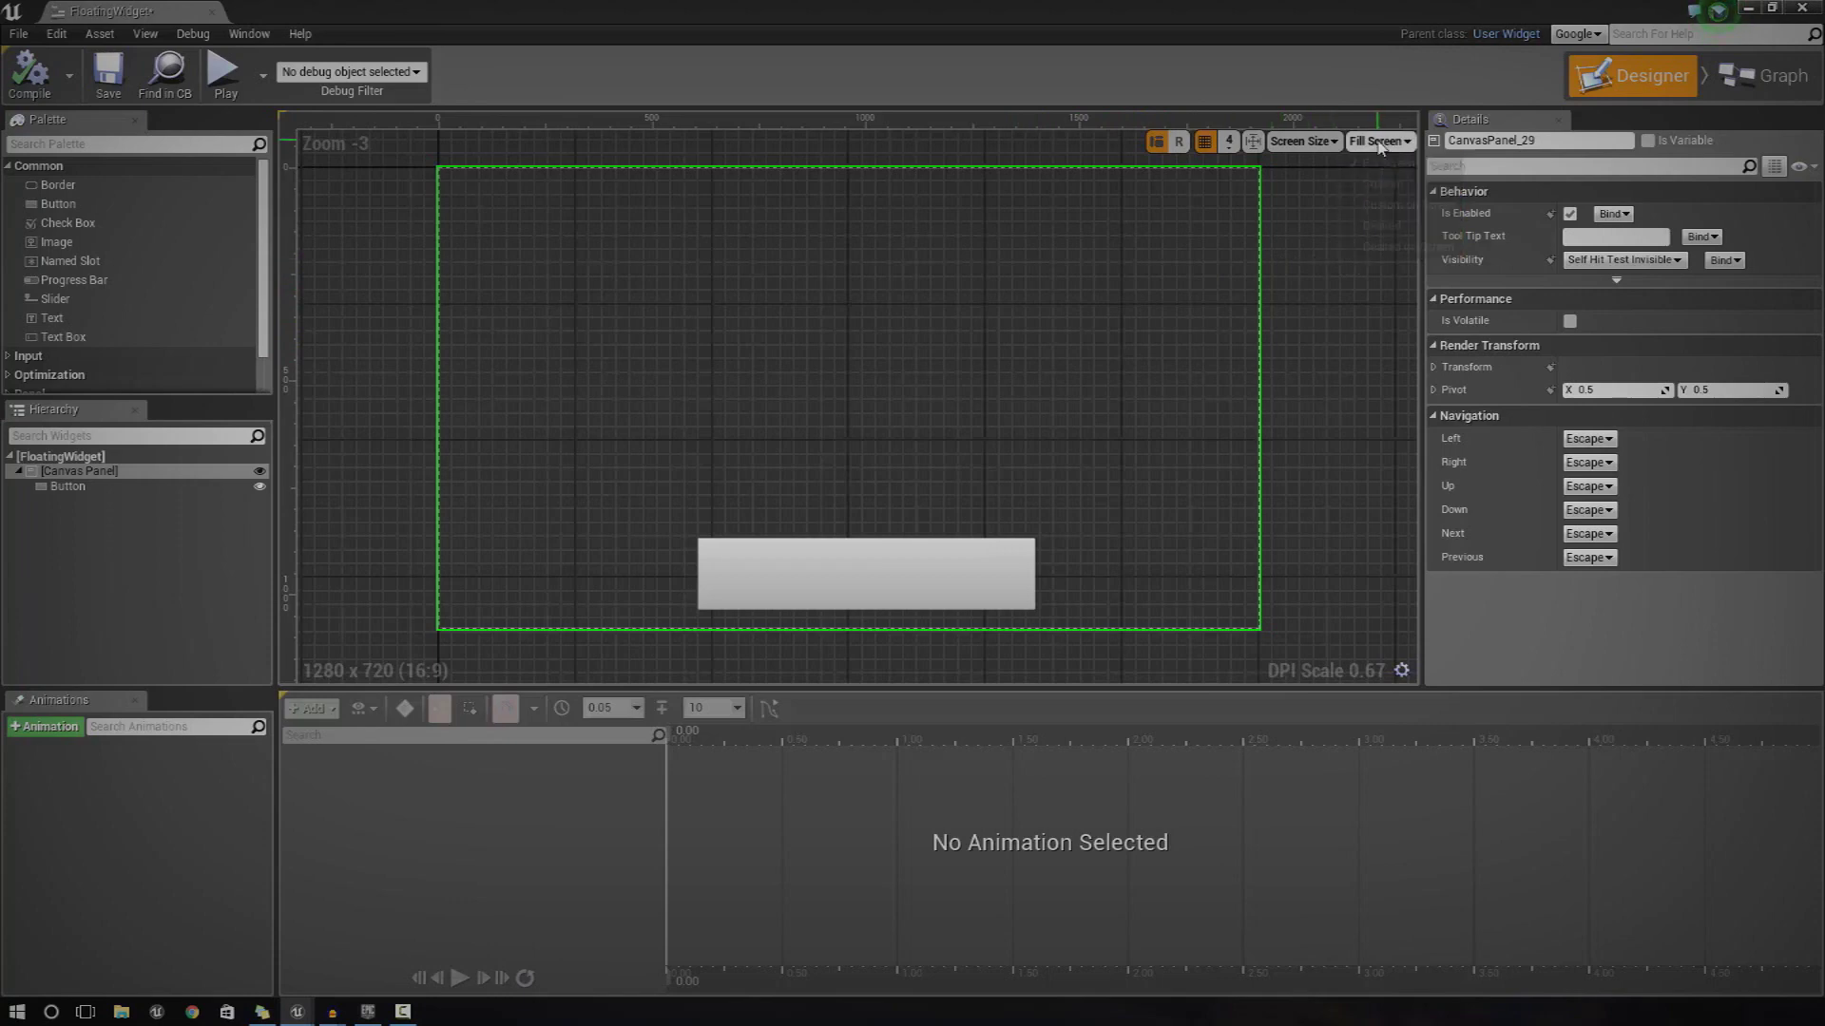
click(1330, 142)
click(1406, 142)
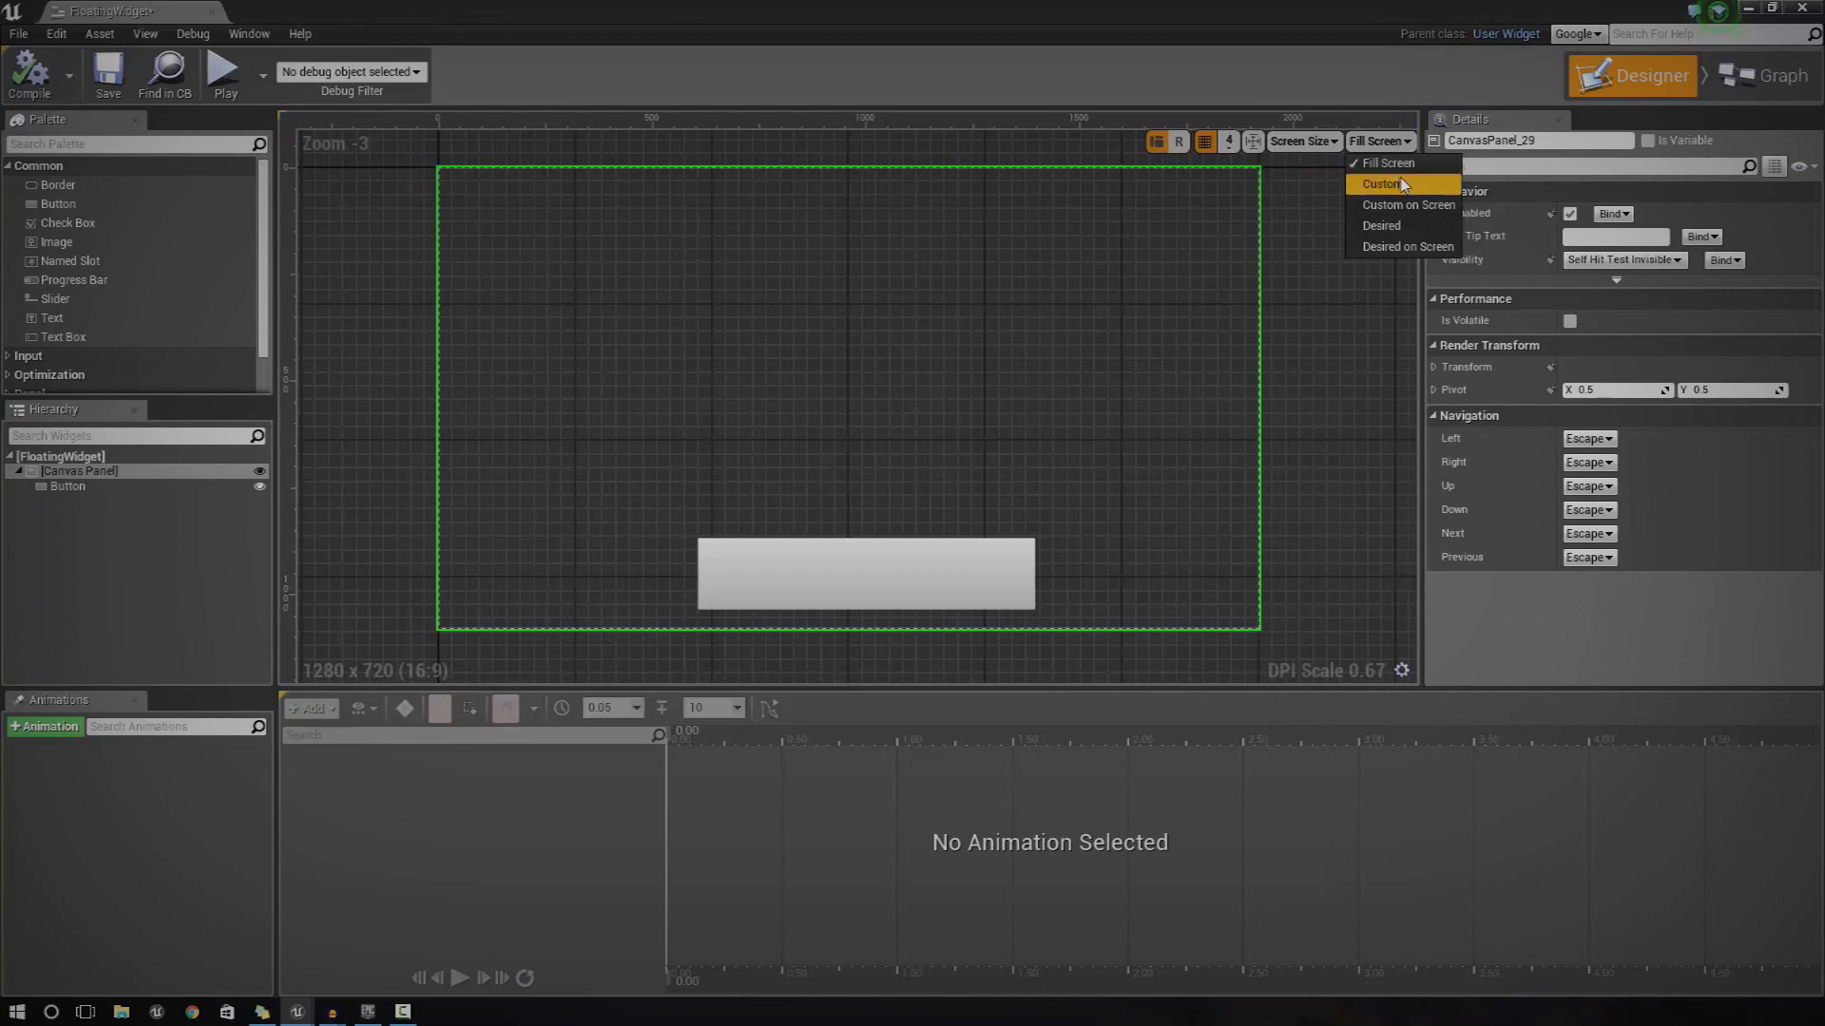
click(1382, 184)
scroll(635, 317, up, 13)
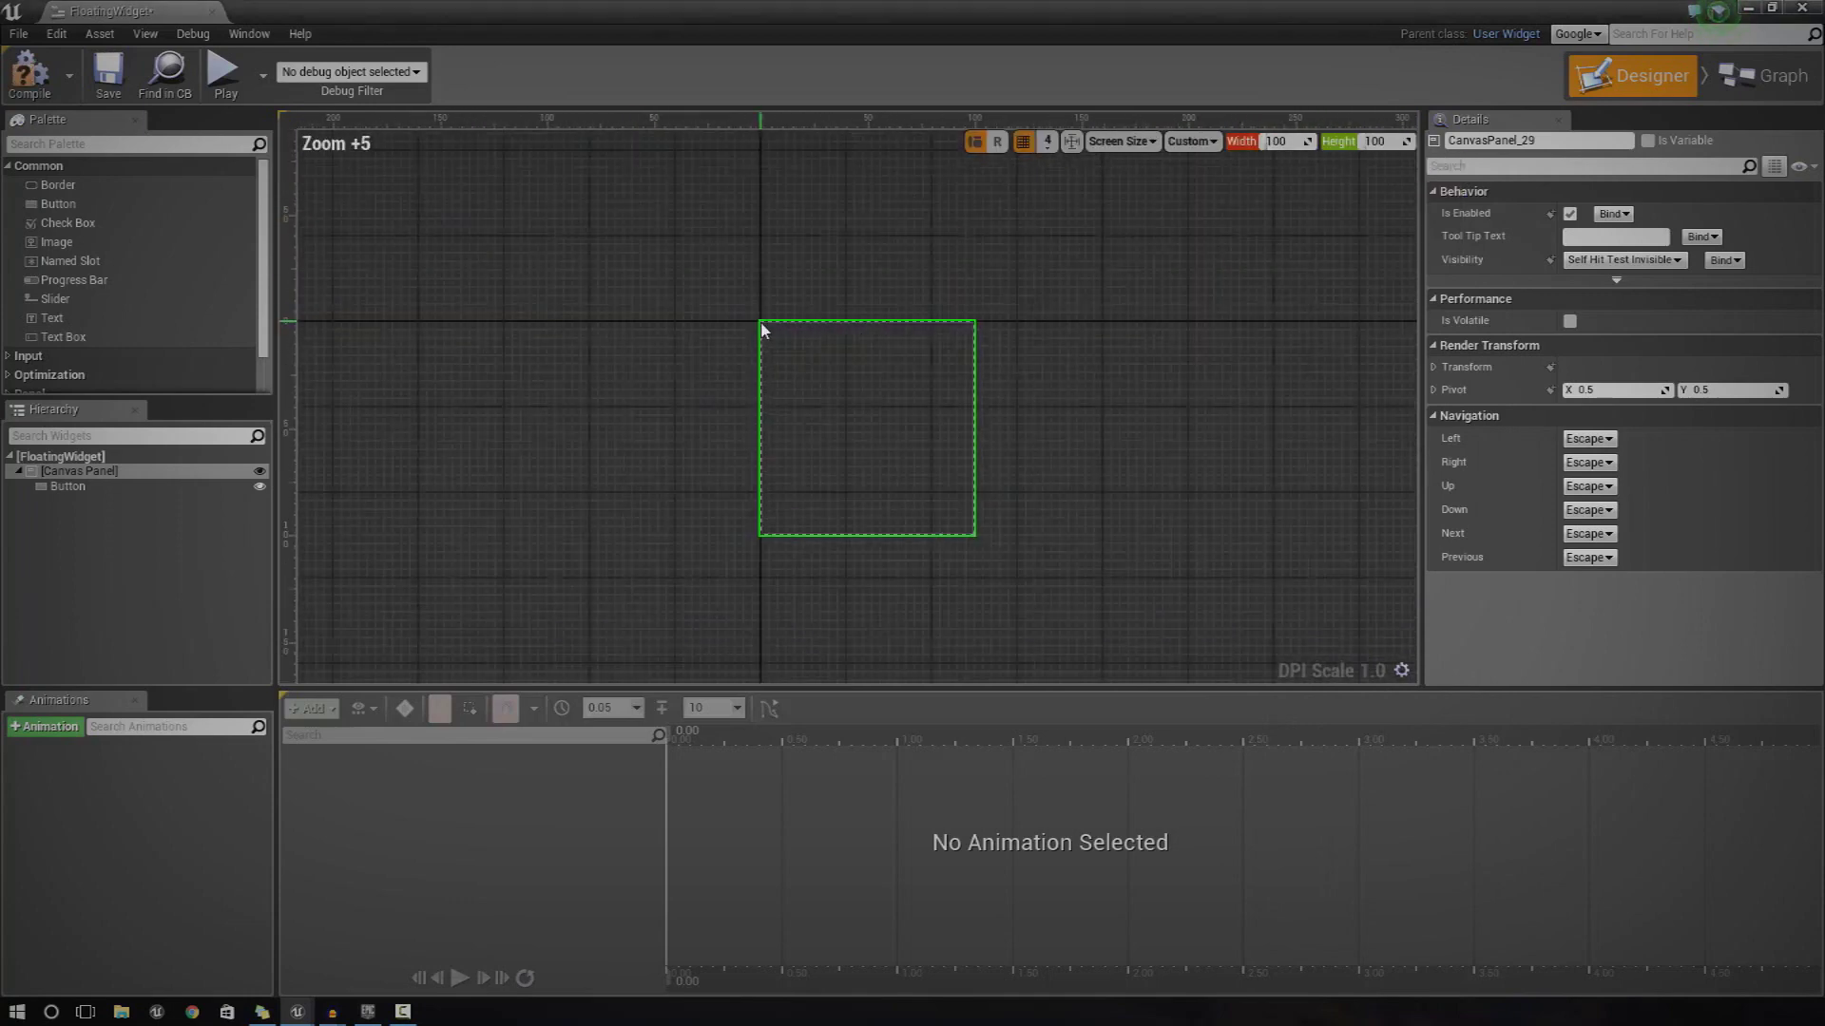
scroll(802, 236, up, 5)
right_drag(802, 236, 697, 414)
scroll(696, 414, down, 2)
click(197, 484)
key(Delete)
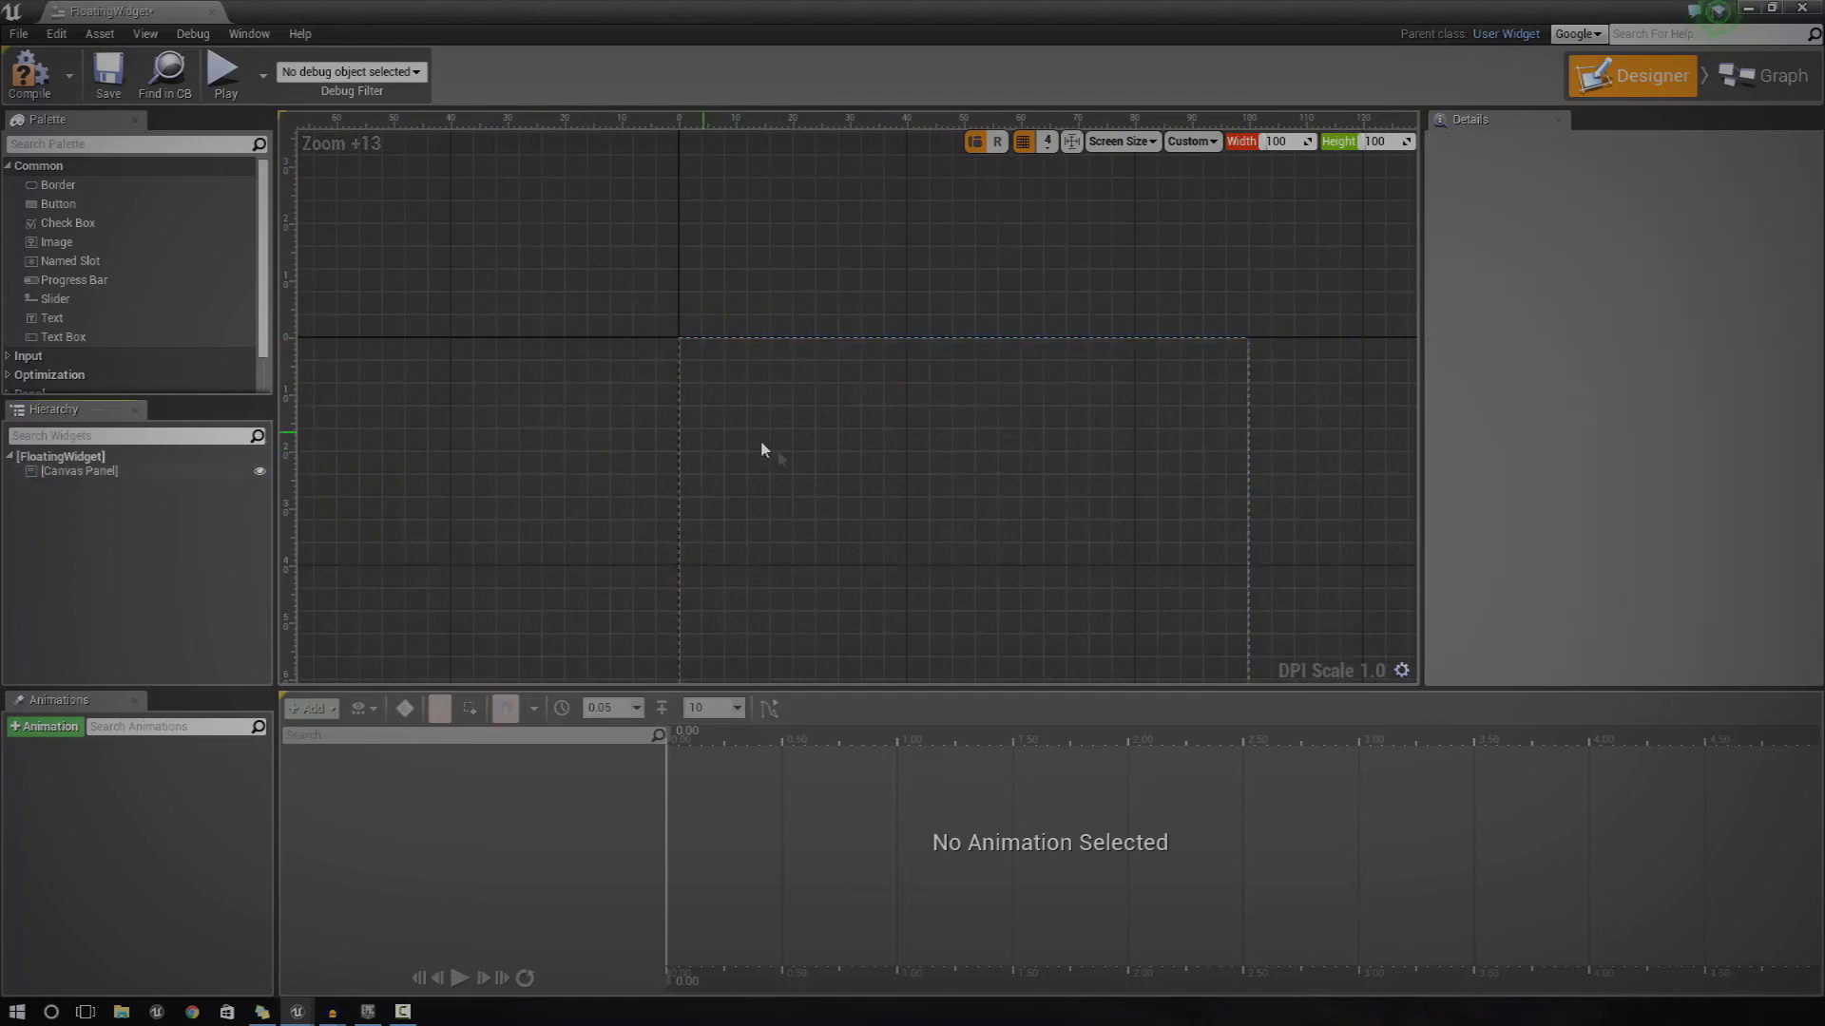
- Add a button about 75 by 23 to the middle of the canvas, at position X 12 and Y 40
drag(58, 203, 594, 380)
drag(1115, 495, 1003, 591)
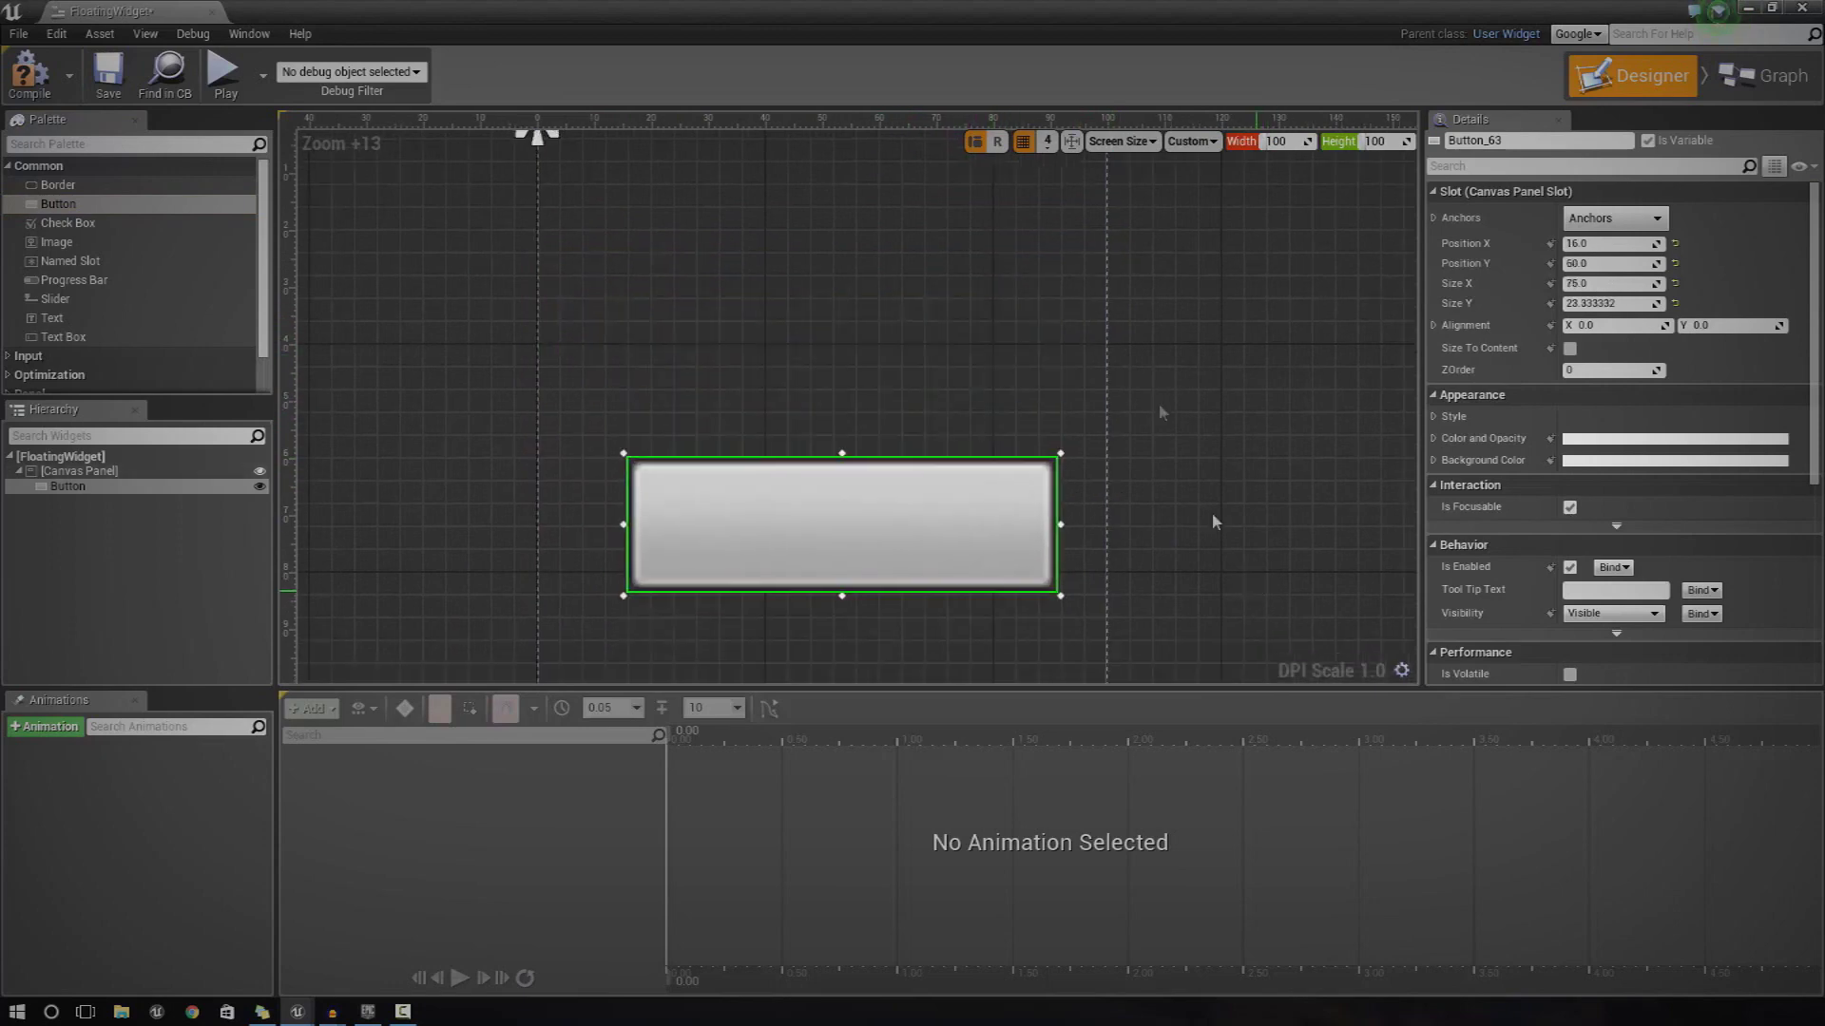
right_drag(1250, 583, 1122, 365)
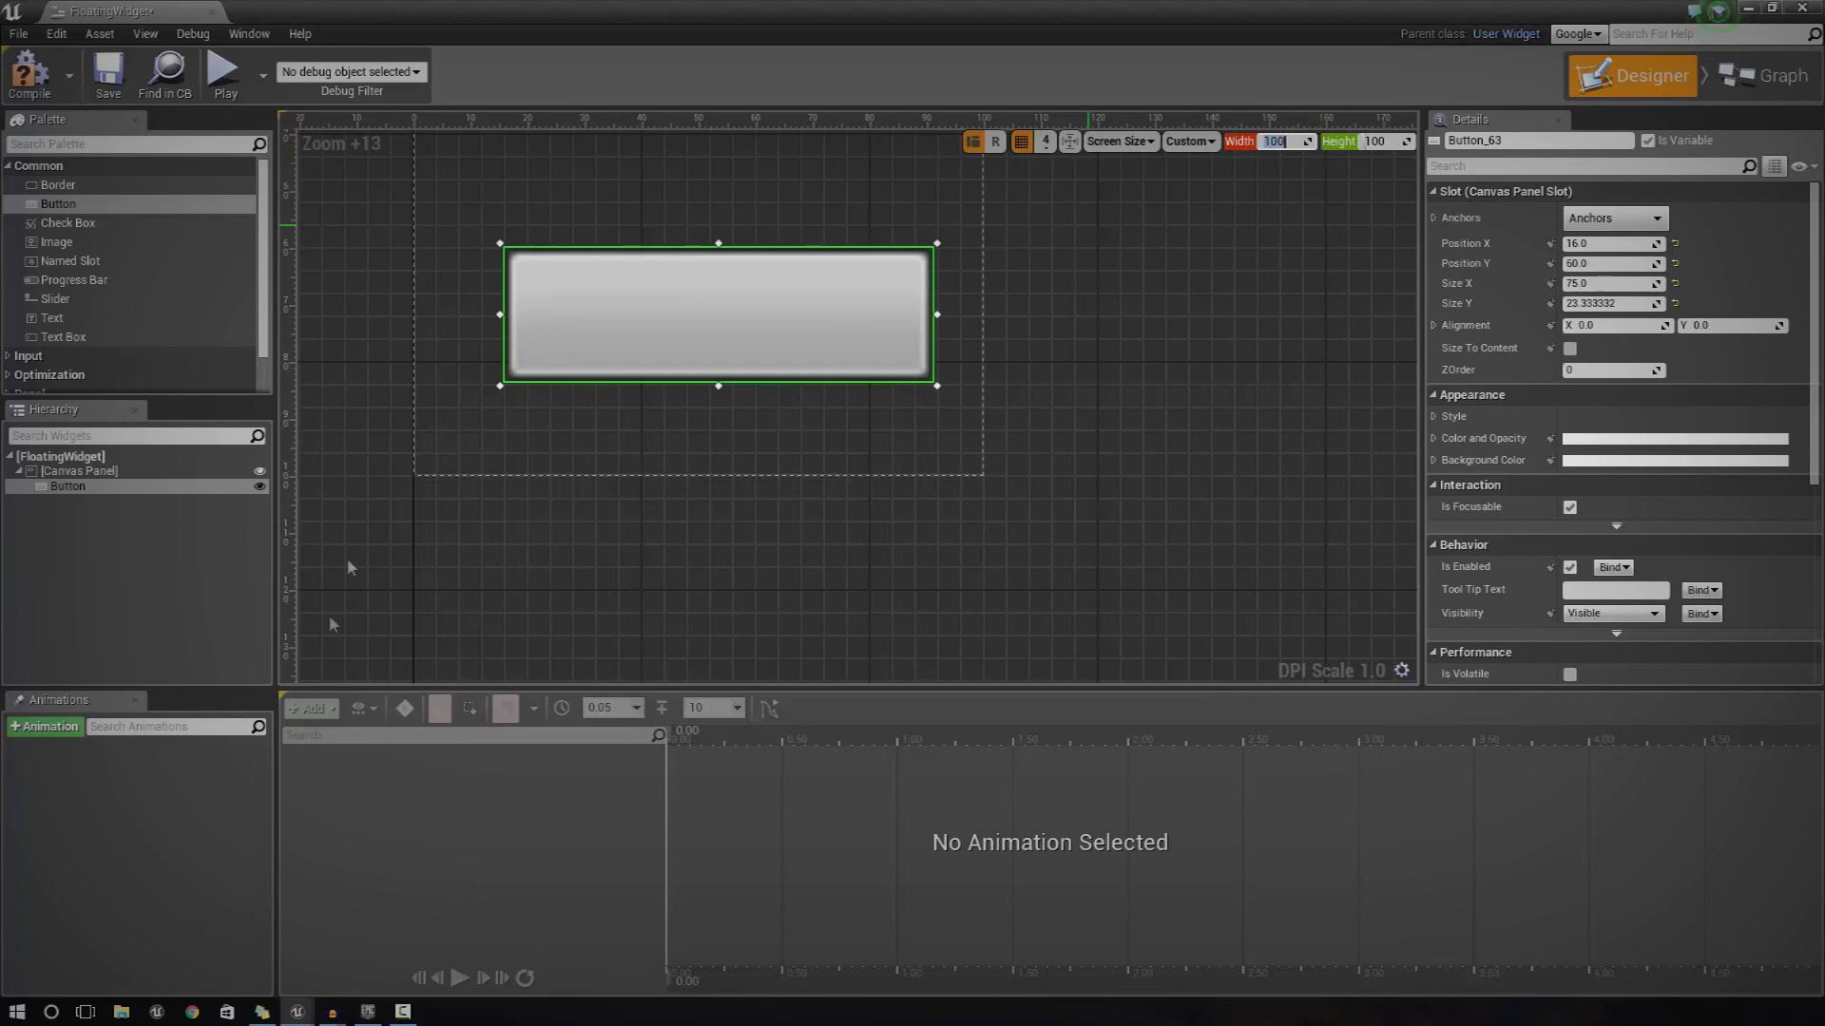
right_drag(505, 223, 643, 454)
drag(768, 525, 746, 401)
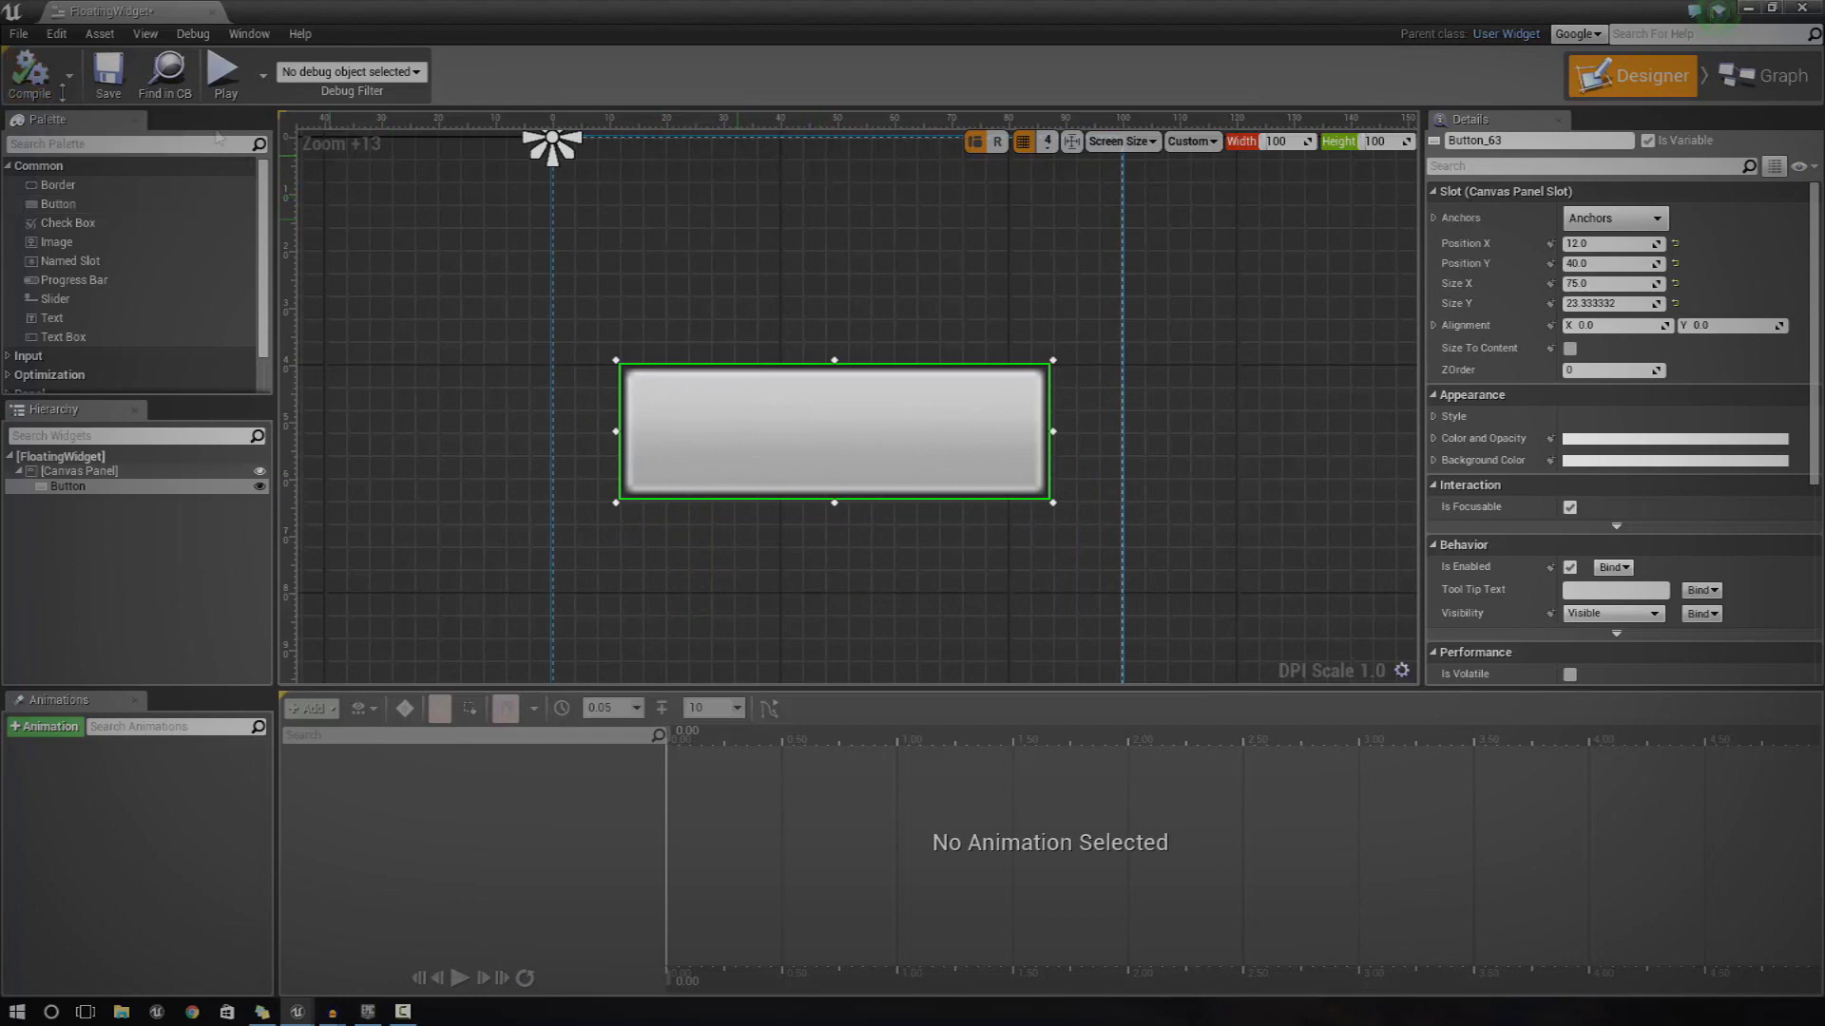
- Close the FloatingWidget editor and open the ThirdPersonCharacter blueprint in its viewport
click(208, 12)
double_click(784, 793)
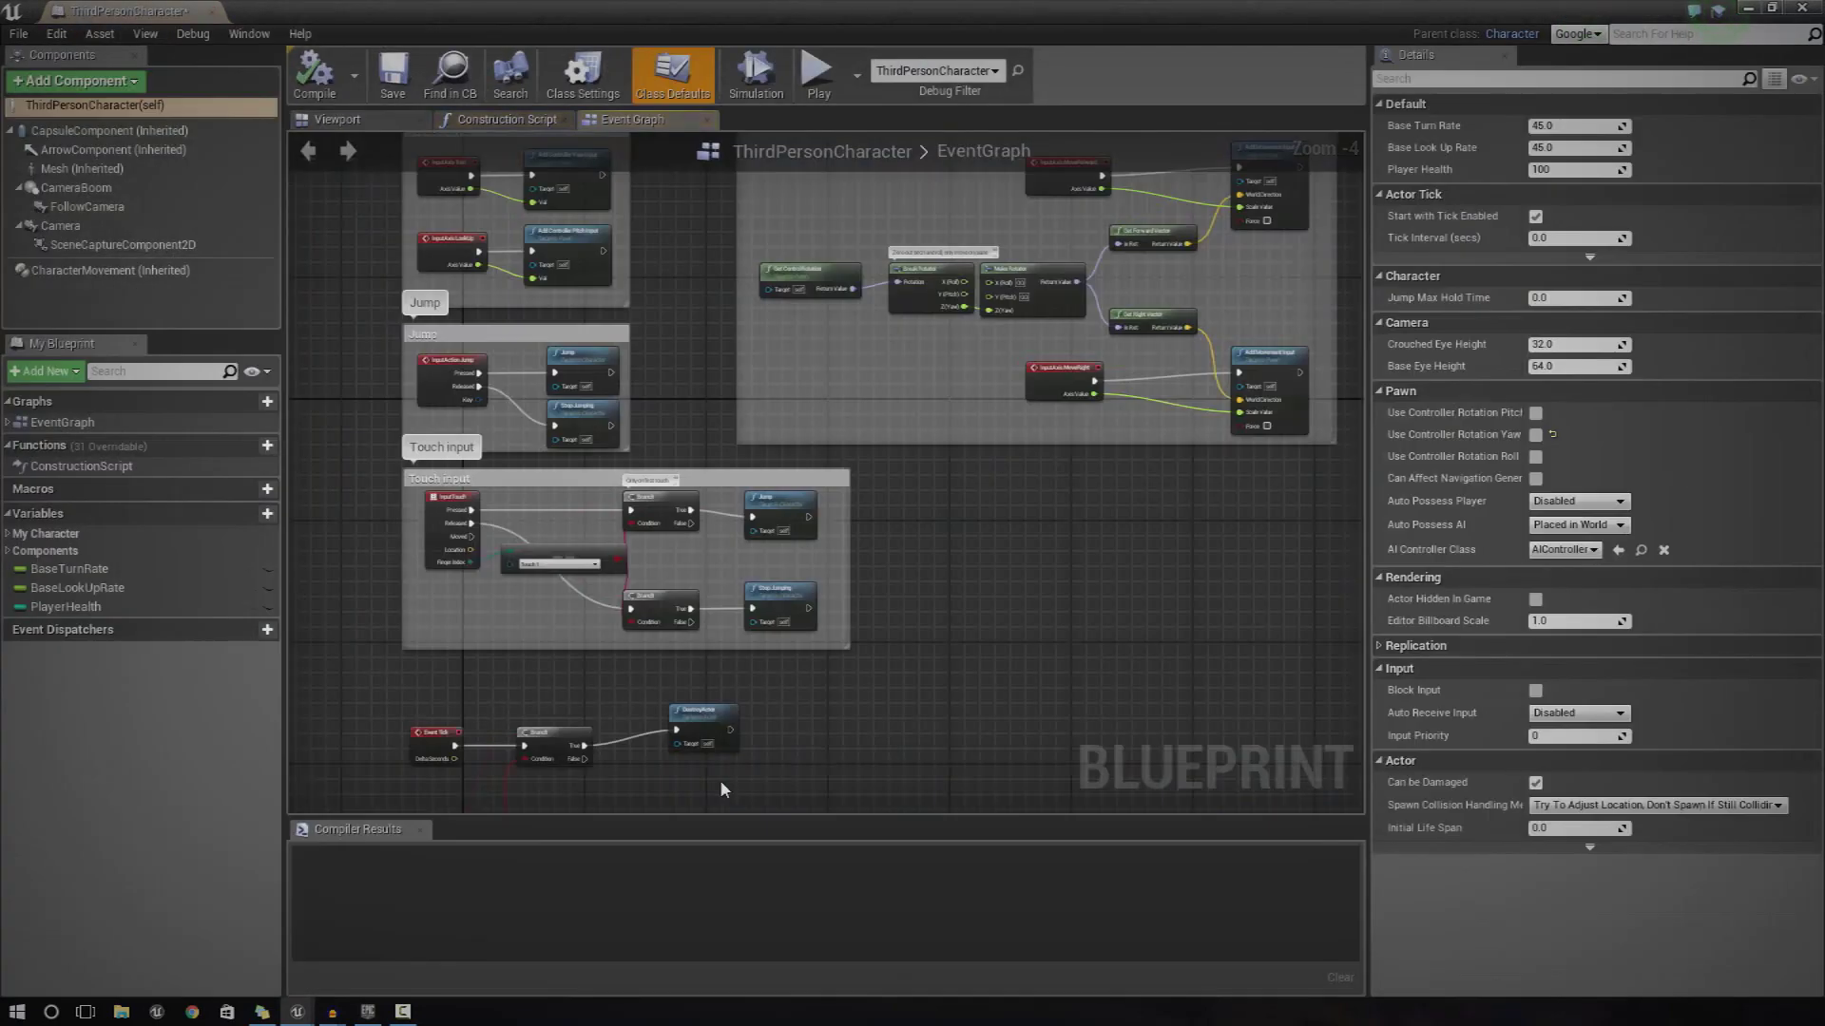
click(339, 121)
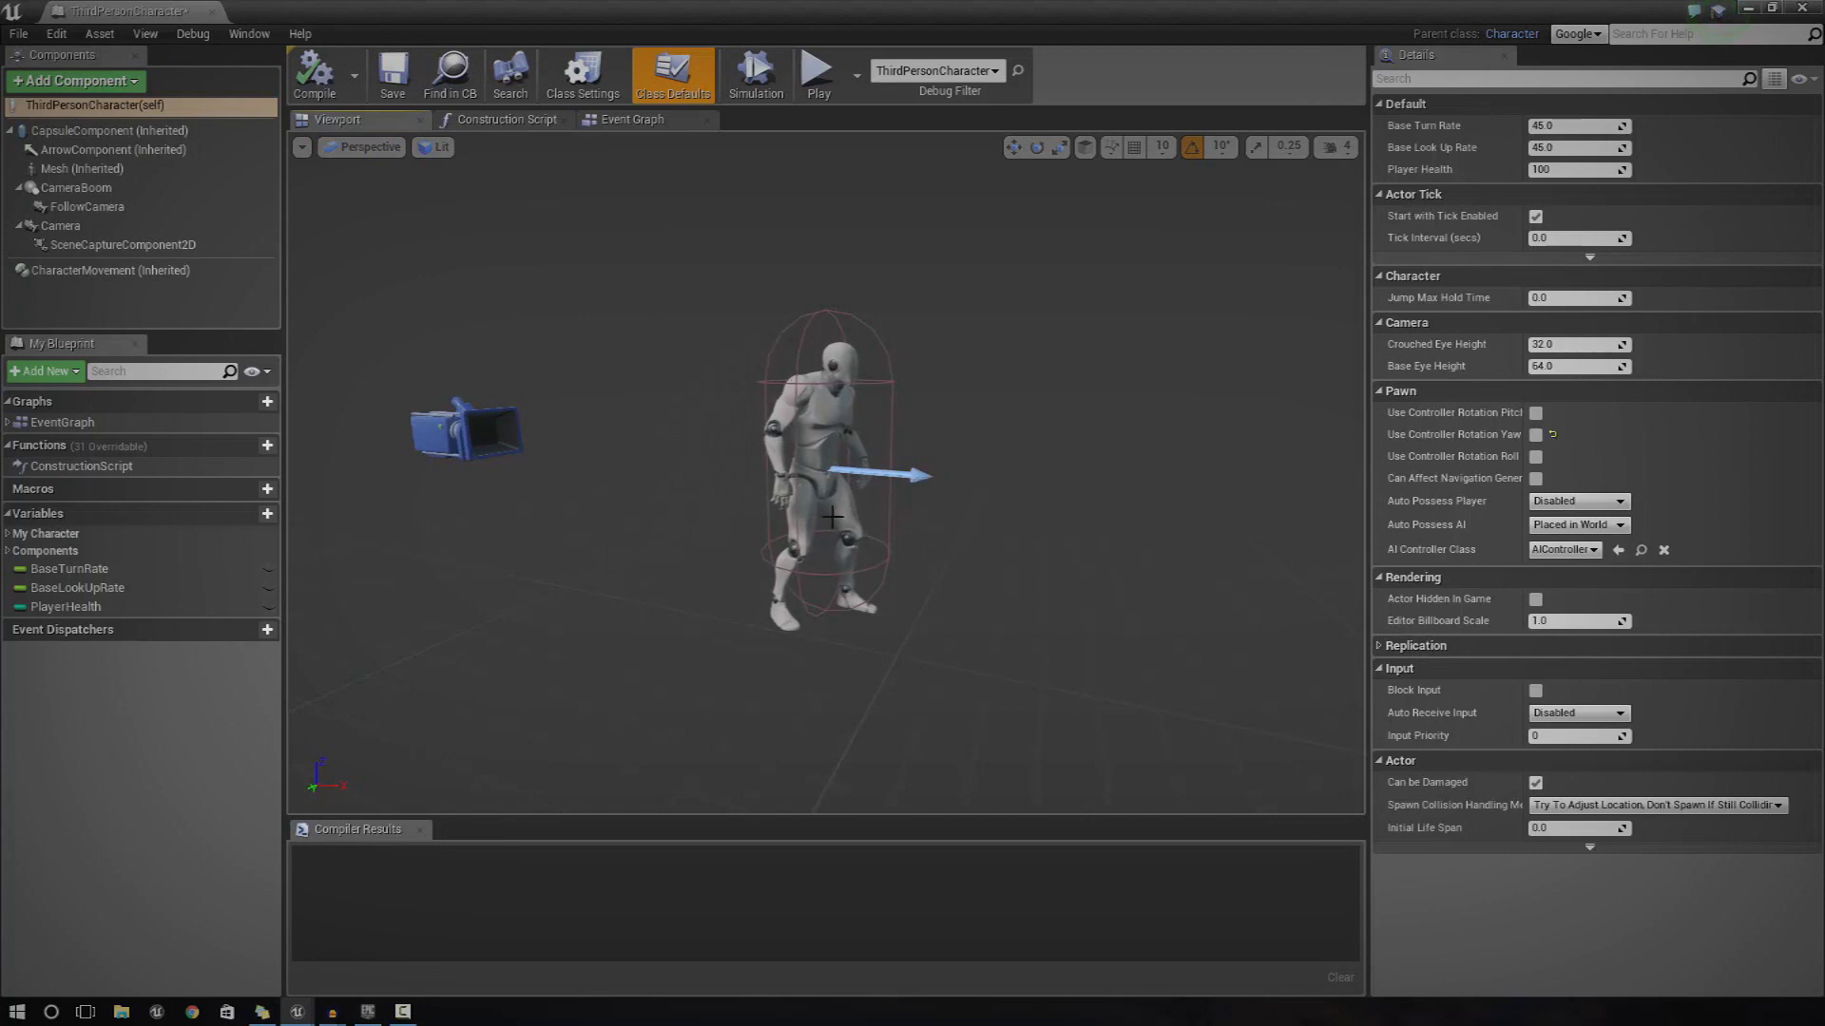
- Add a Widget component to the character and keep the name Widget
click(74, 84)
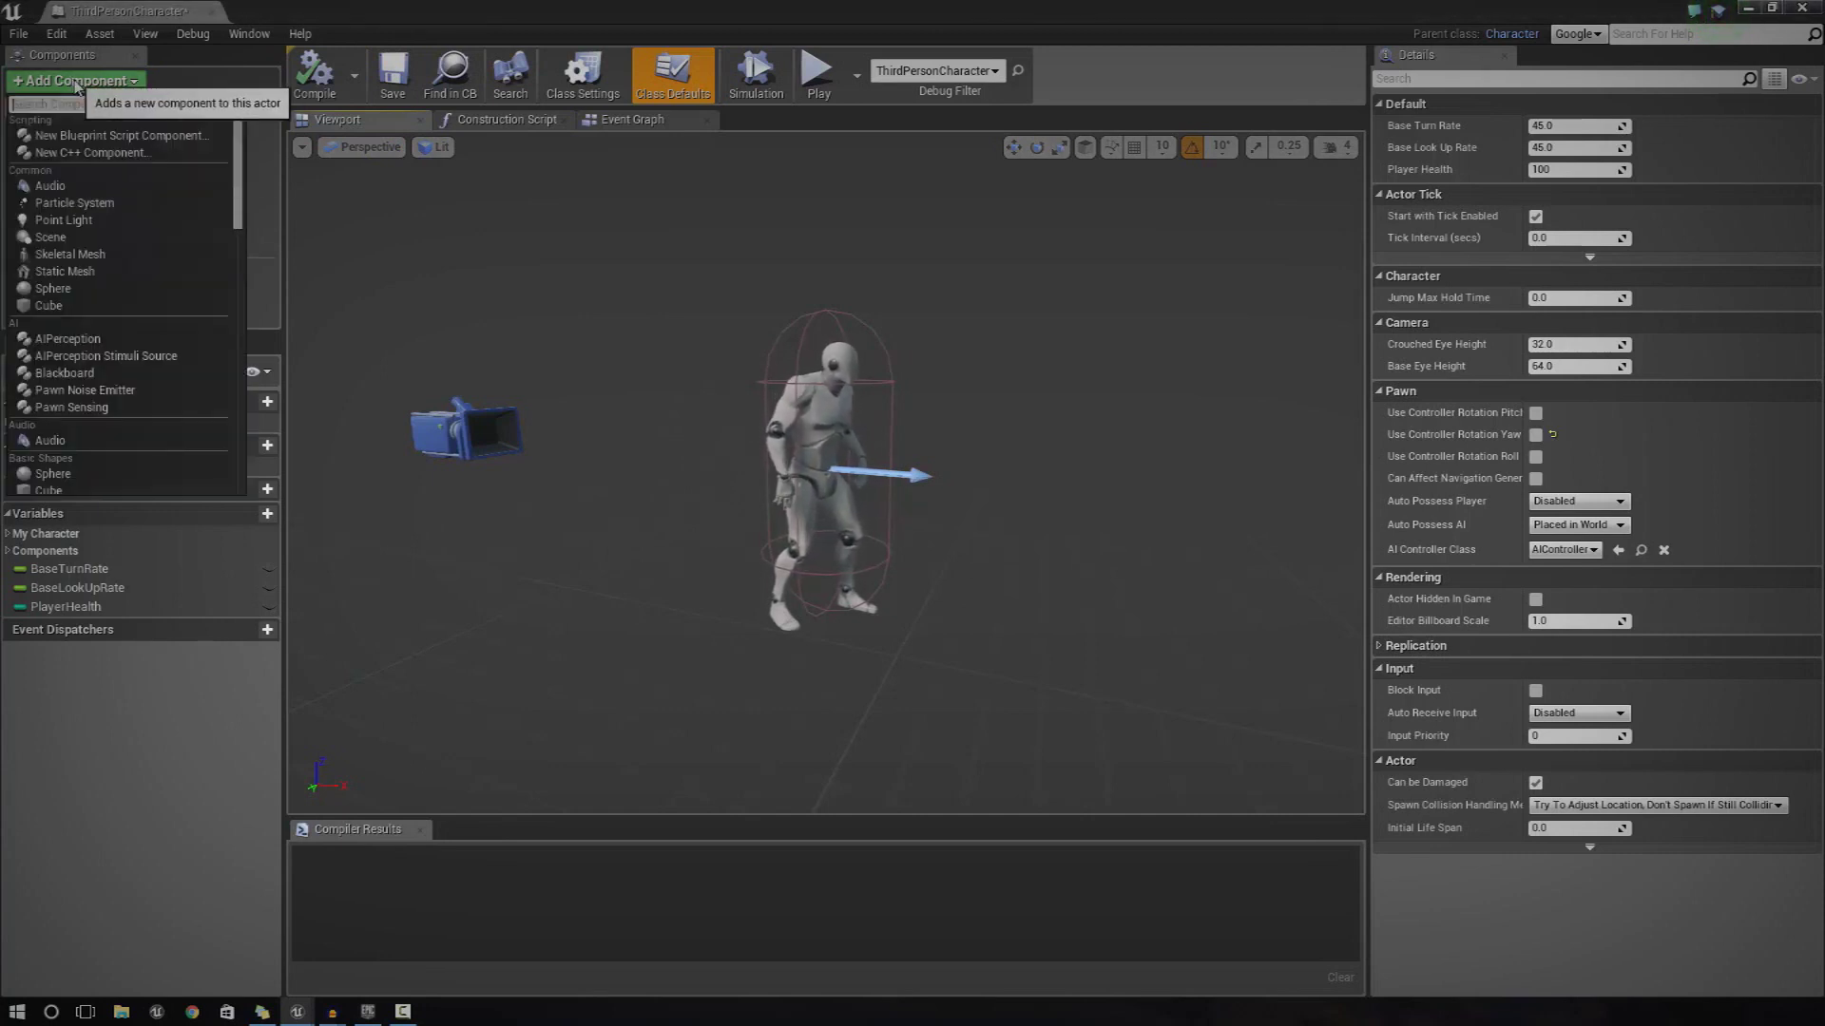
text(widget)
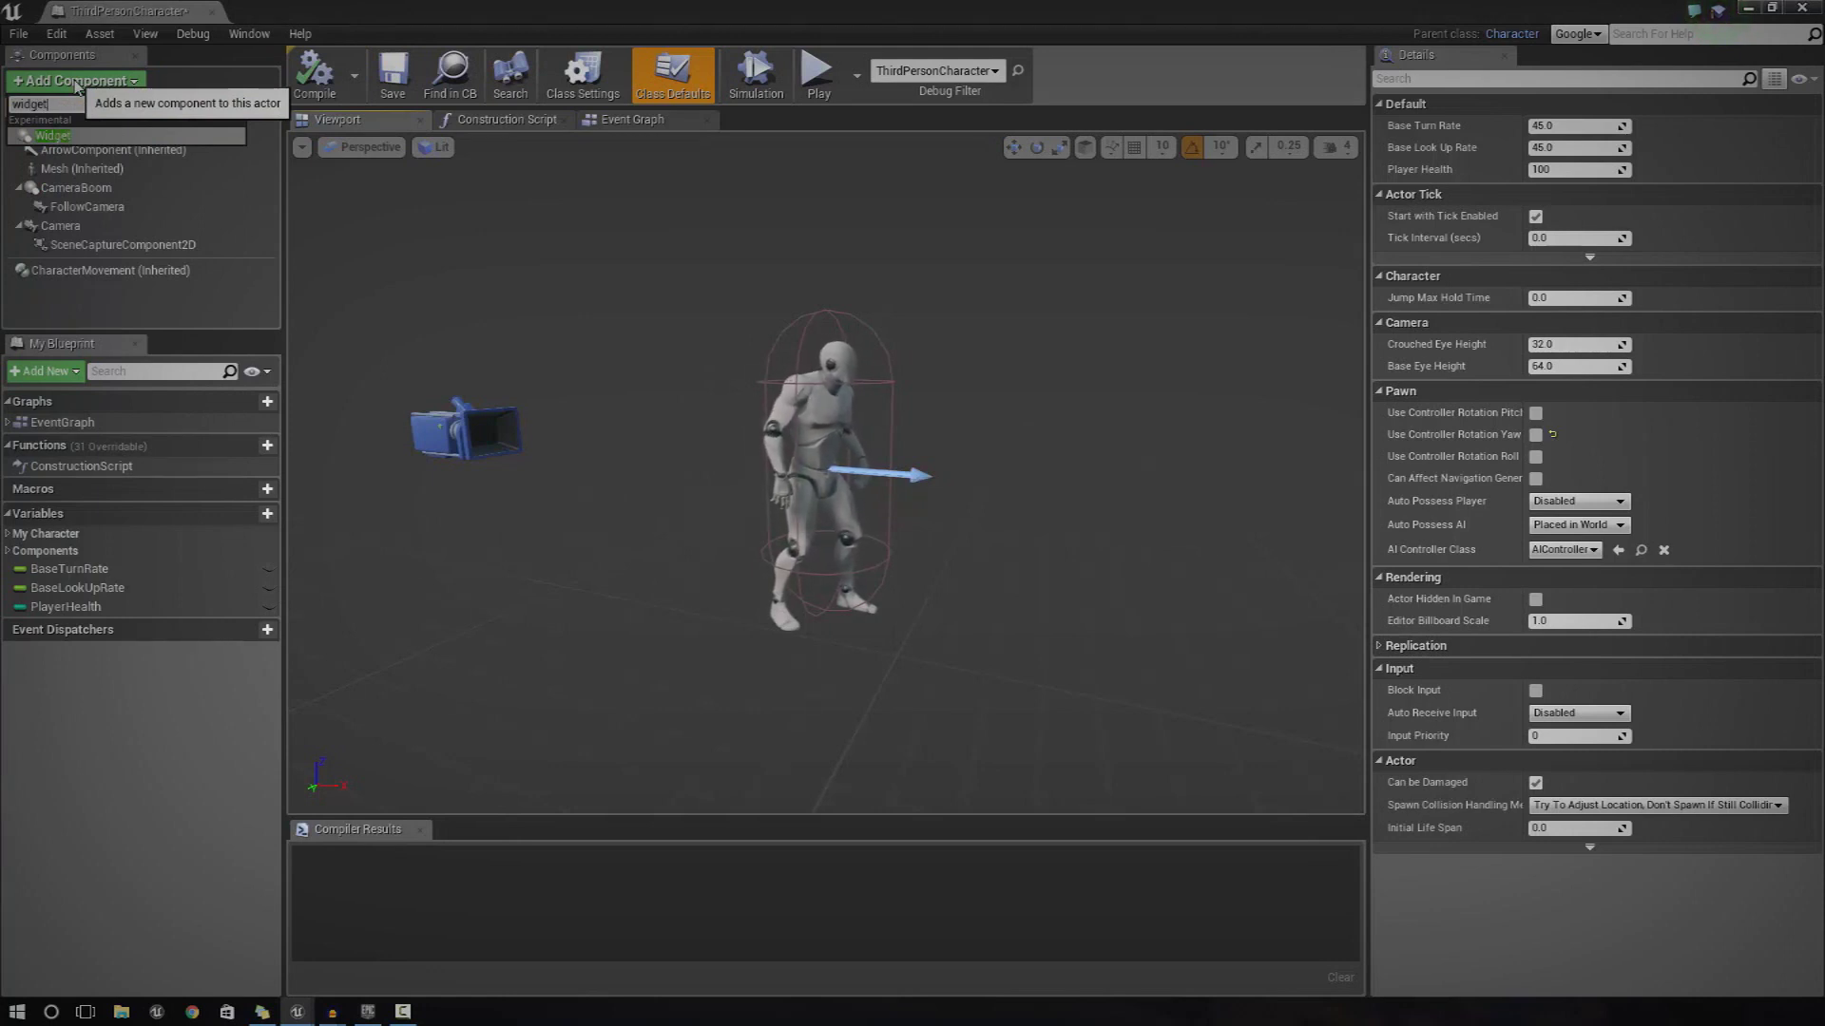
click(69, 137)
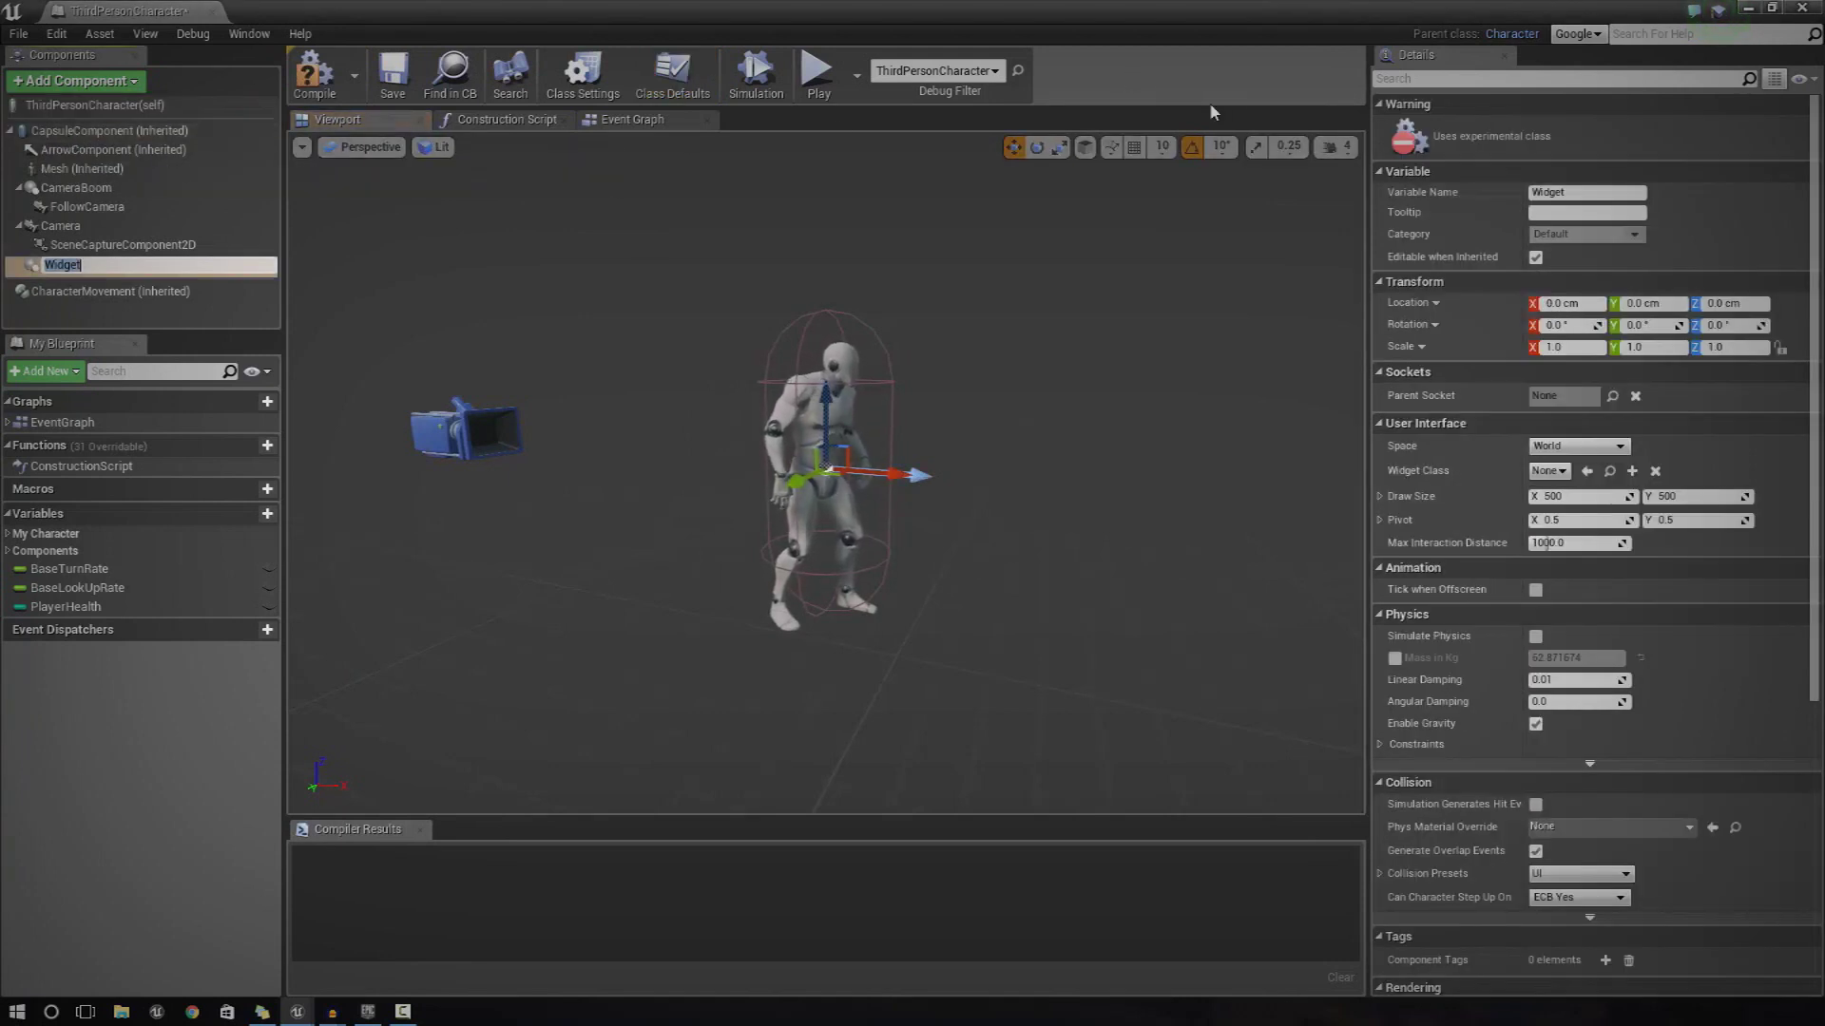
key(Return)
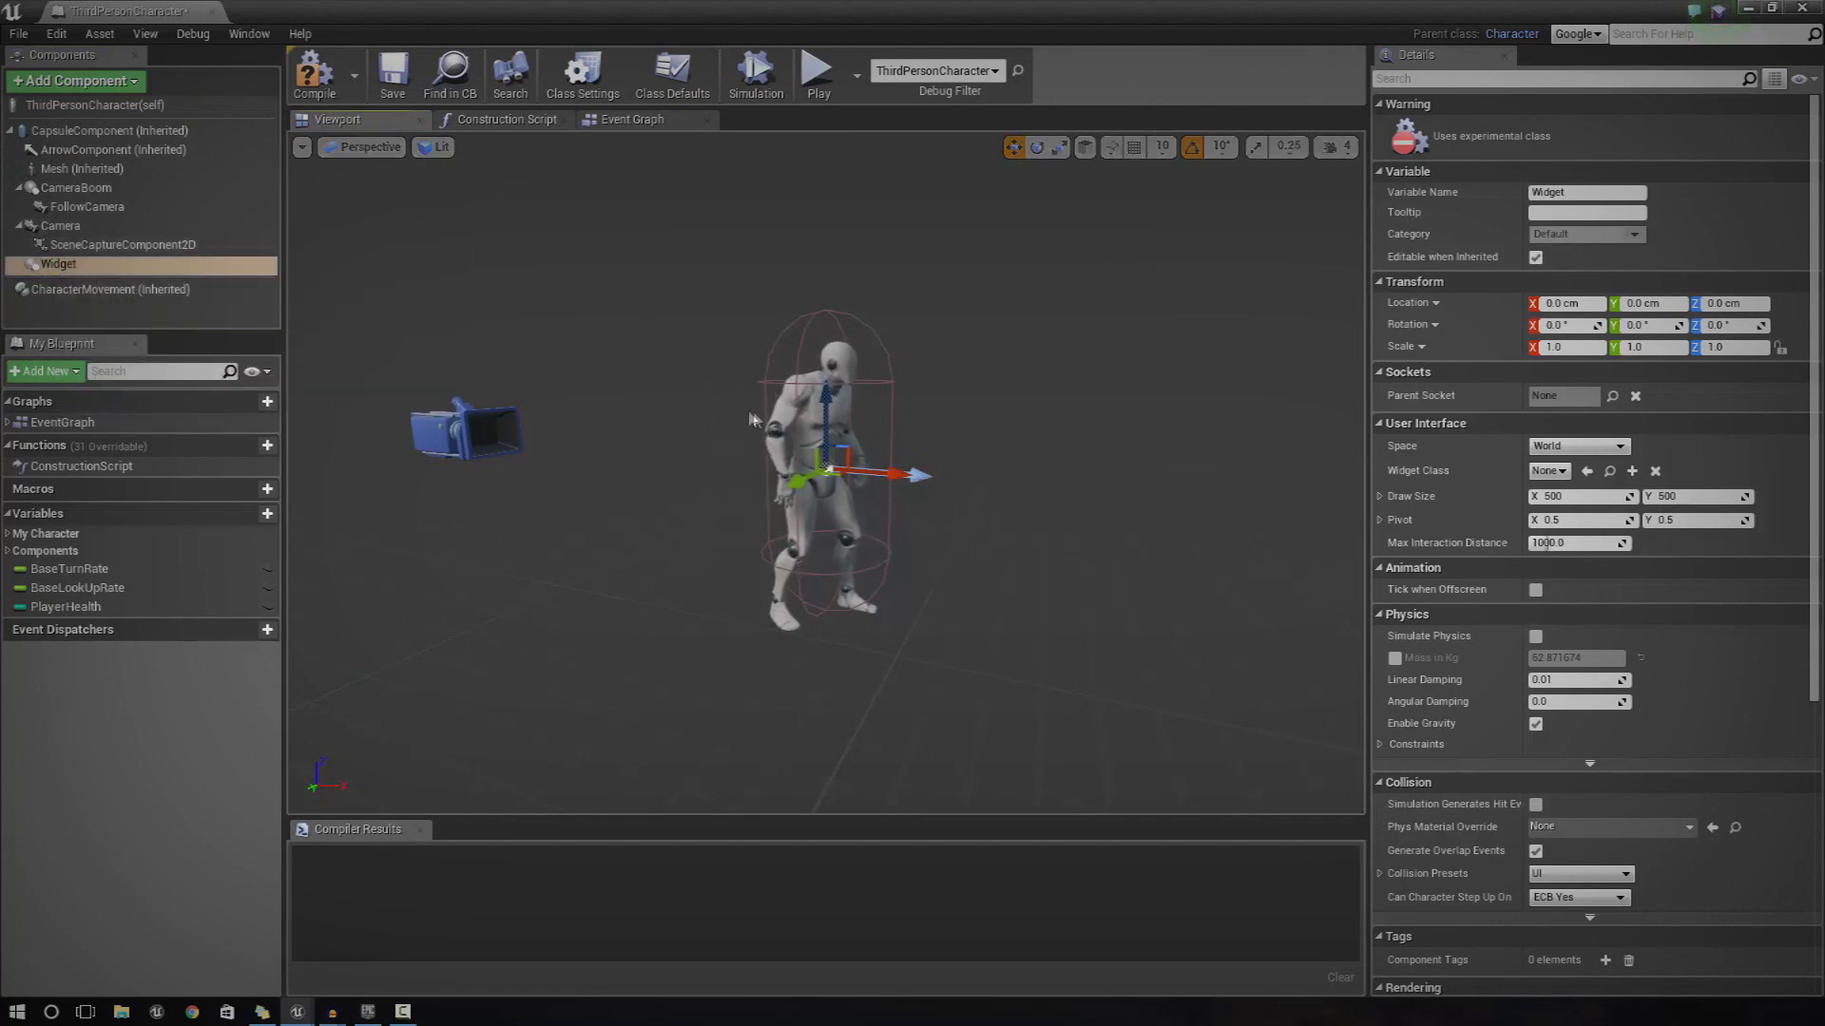
- Raise the Widget component above the character's head, to a Z location of about 103 cm
right_drag(825, 472, 786, 553)
drag(709, 542, 705, 186)
right_drag(831, 647, 768, 565)
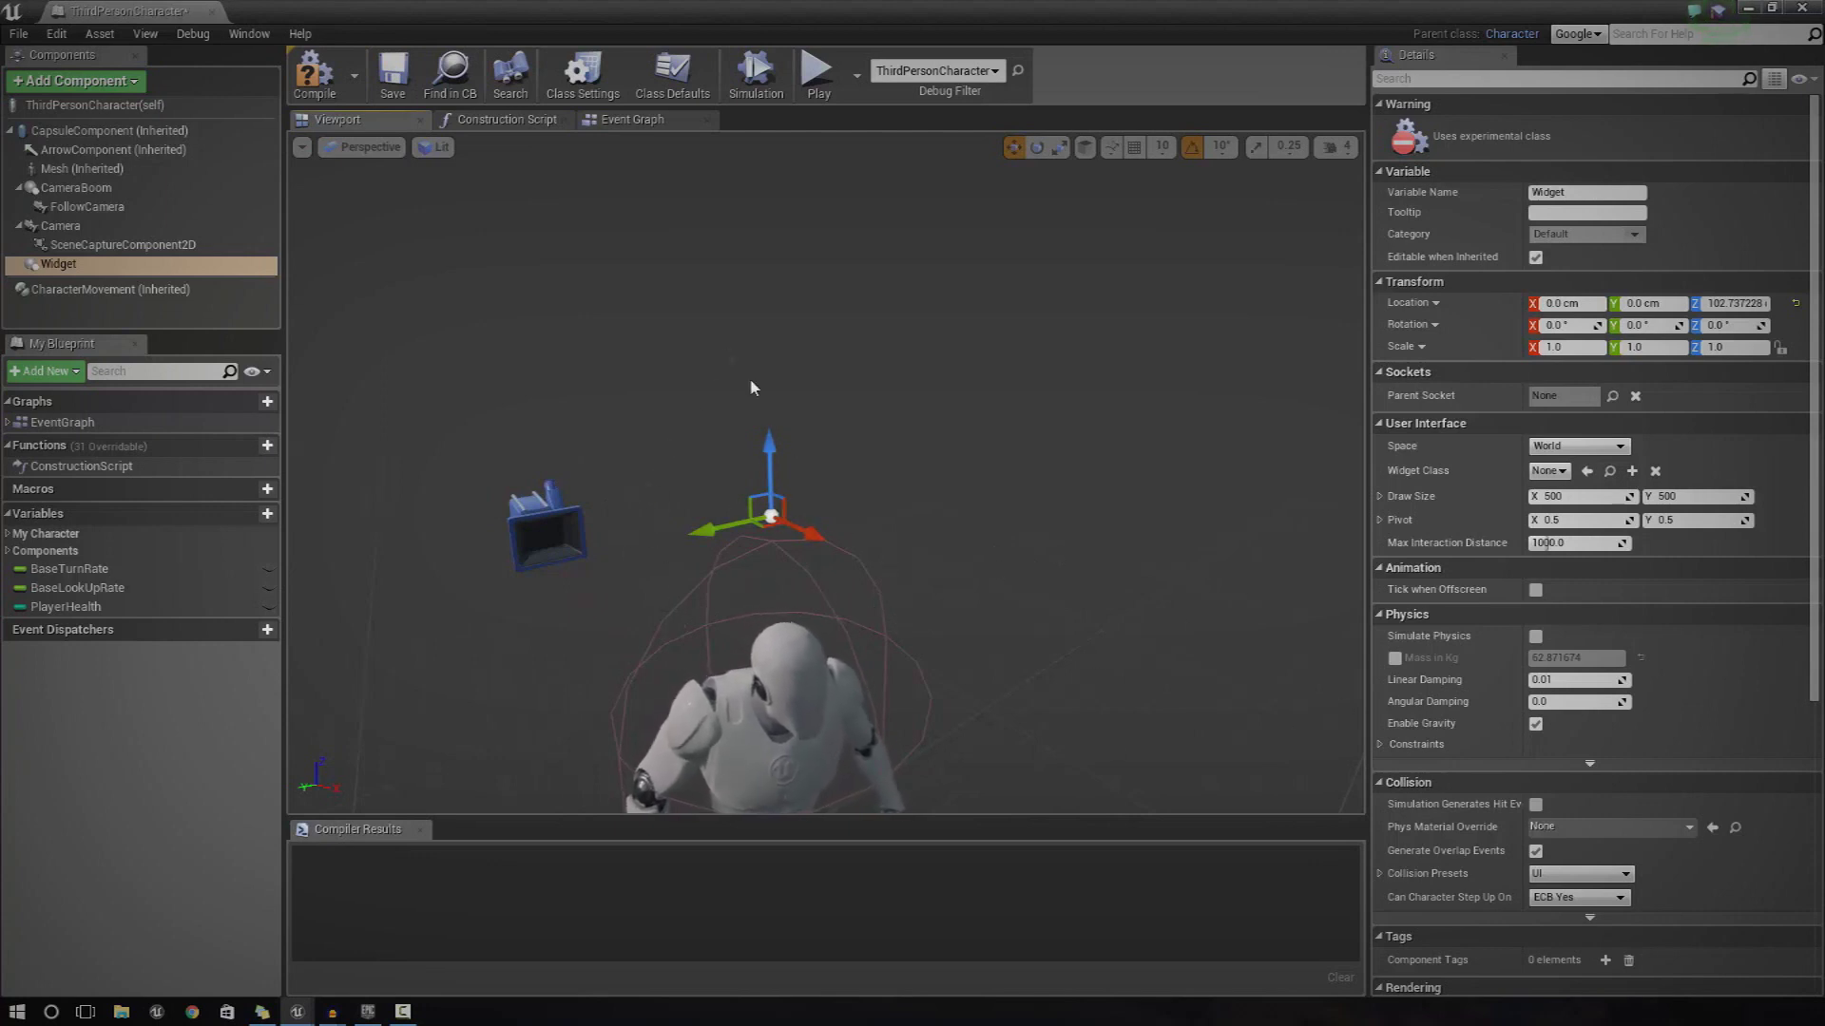
mouse_move(1161, 420)
right_down()
mouse_move(912, 361)
mouse_move(1166, 388)
right_up()
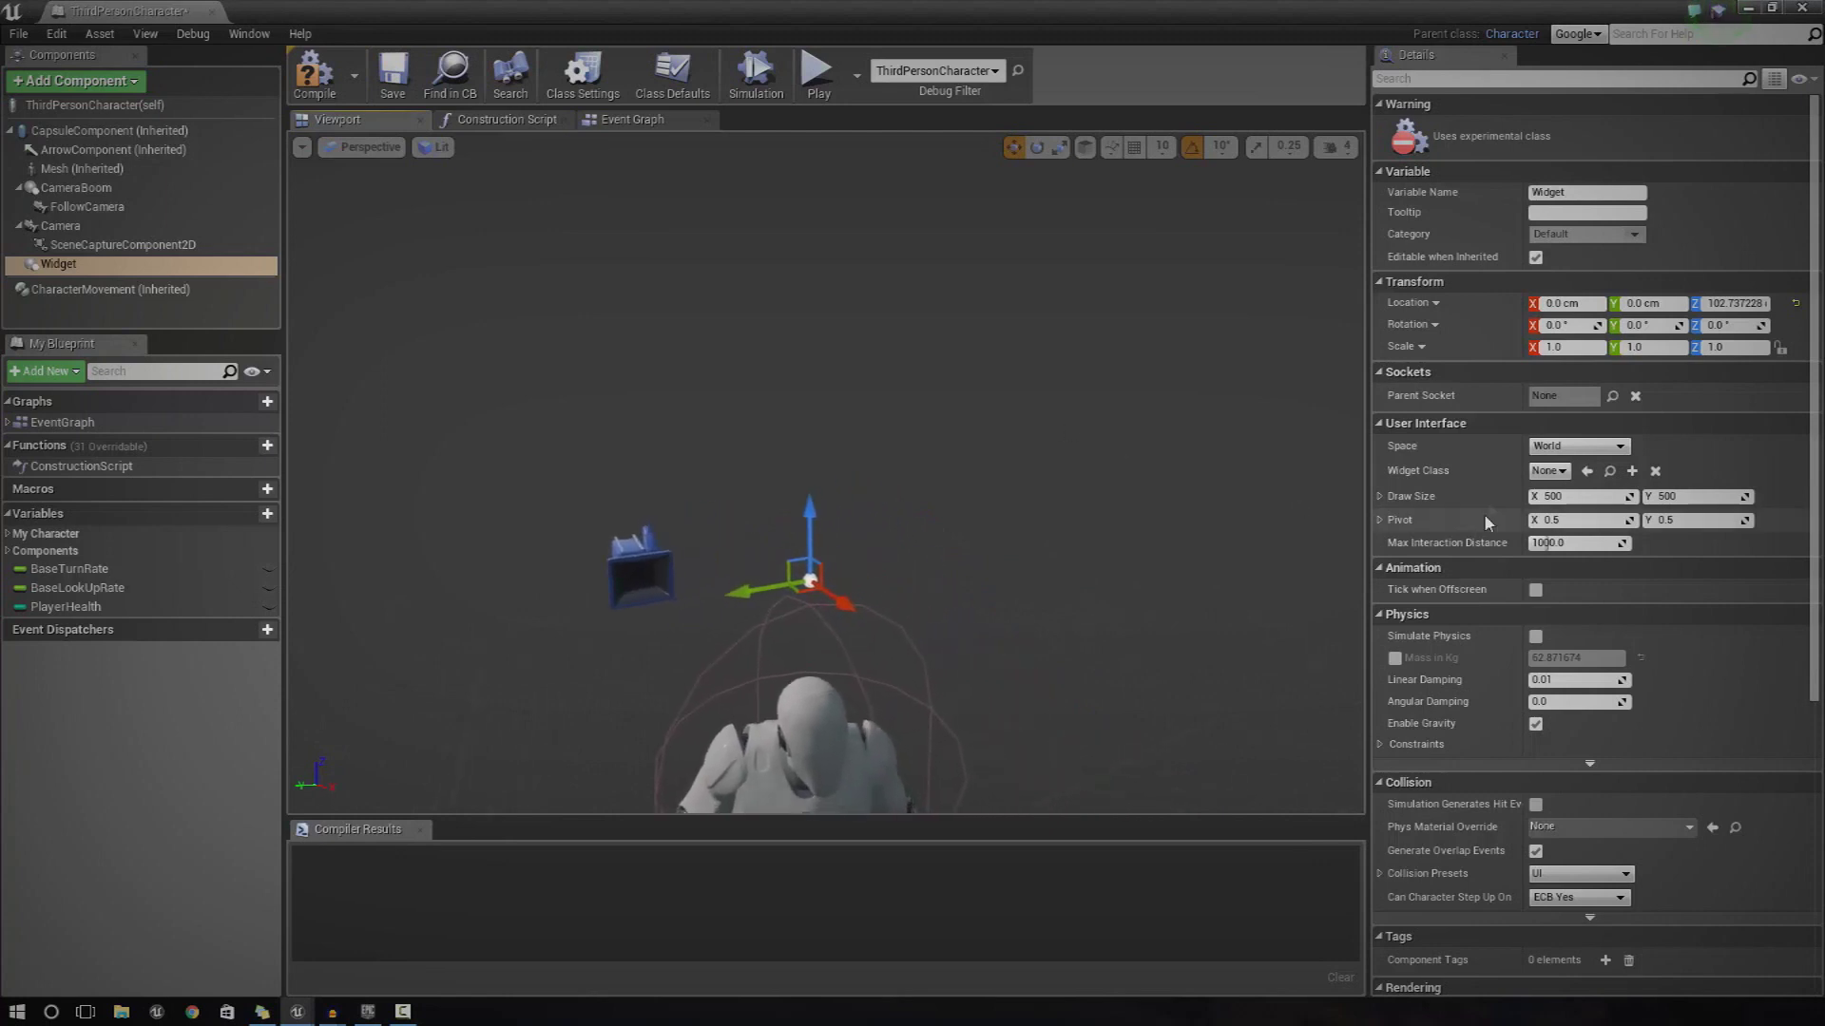
- Set the component's widget class to FloatingWidget and its draw size to 100 by 100
click(1548, 471)
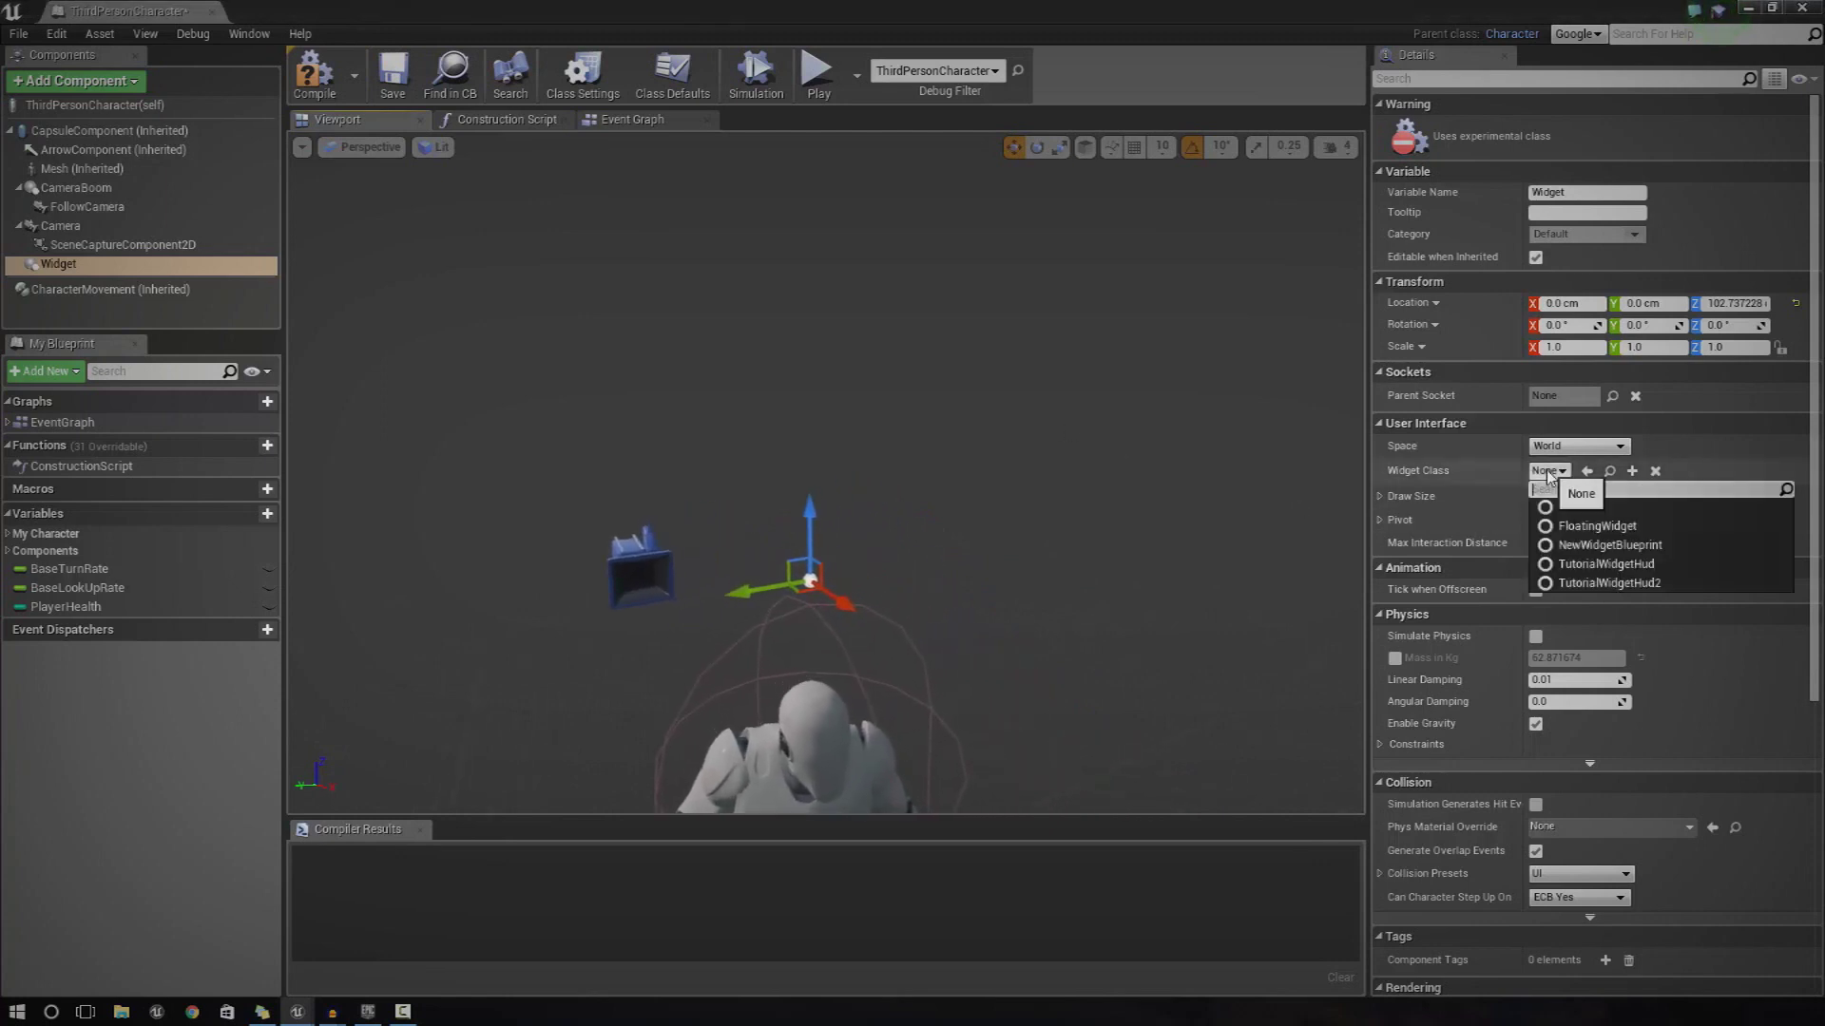
click(1598, 527)
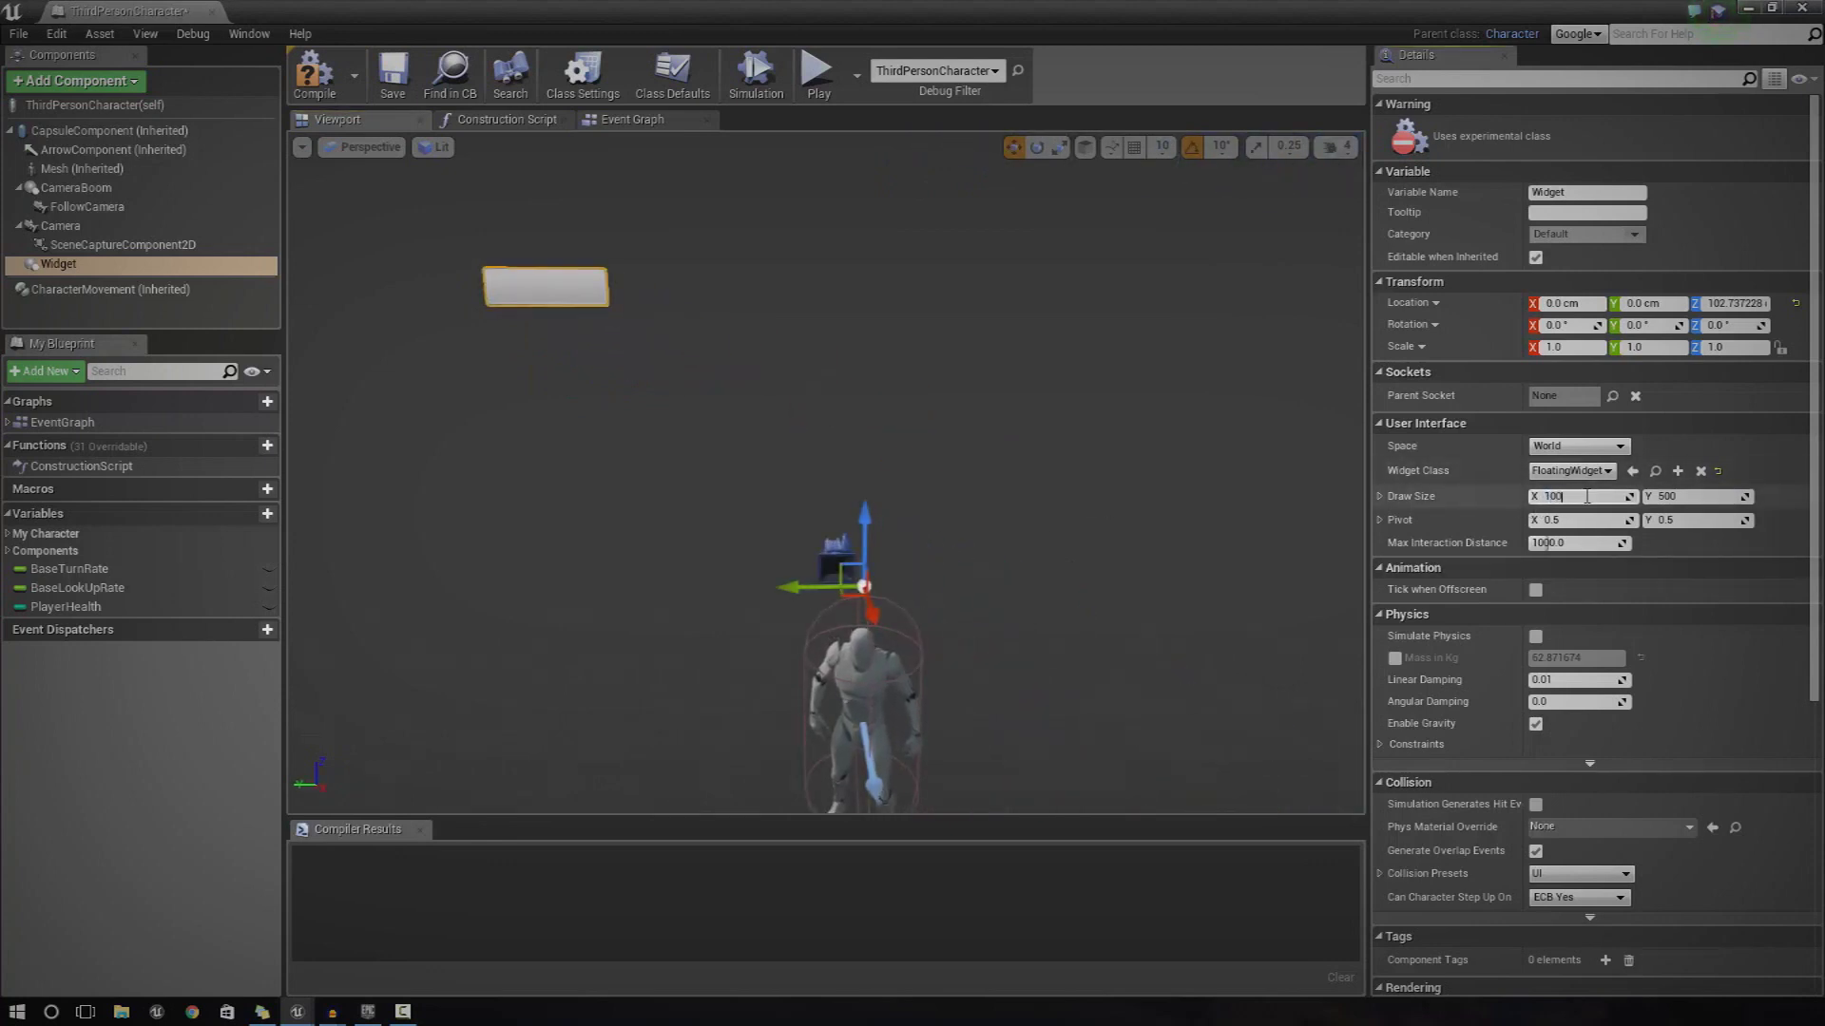
key(Tab)
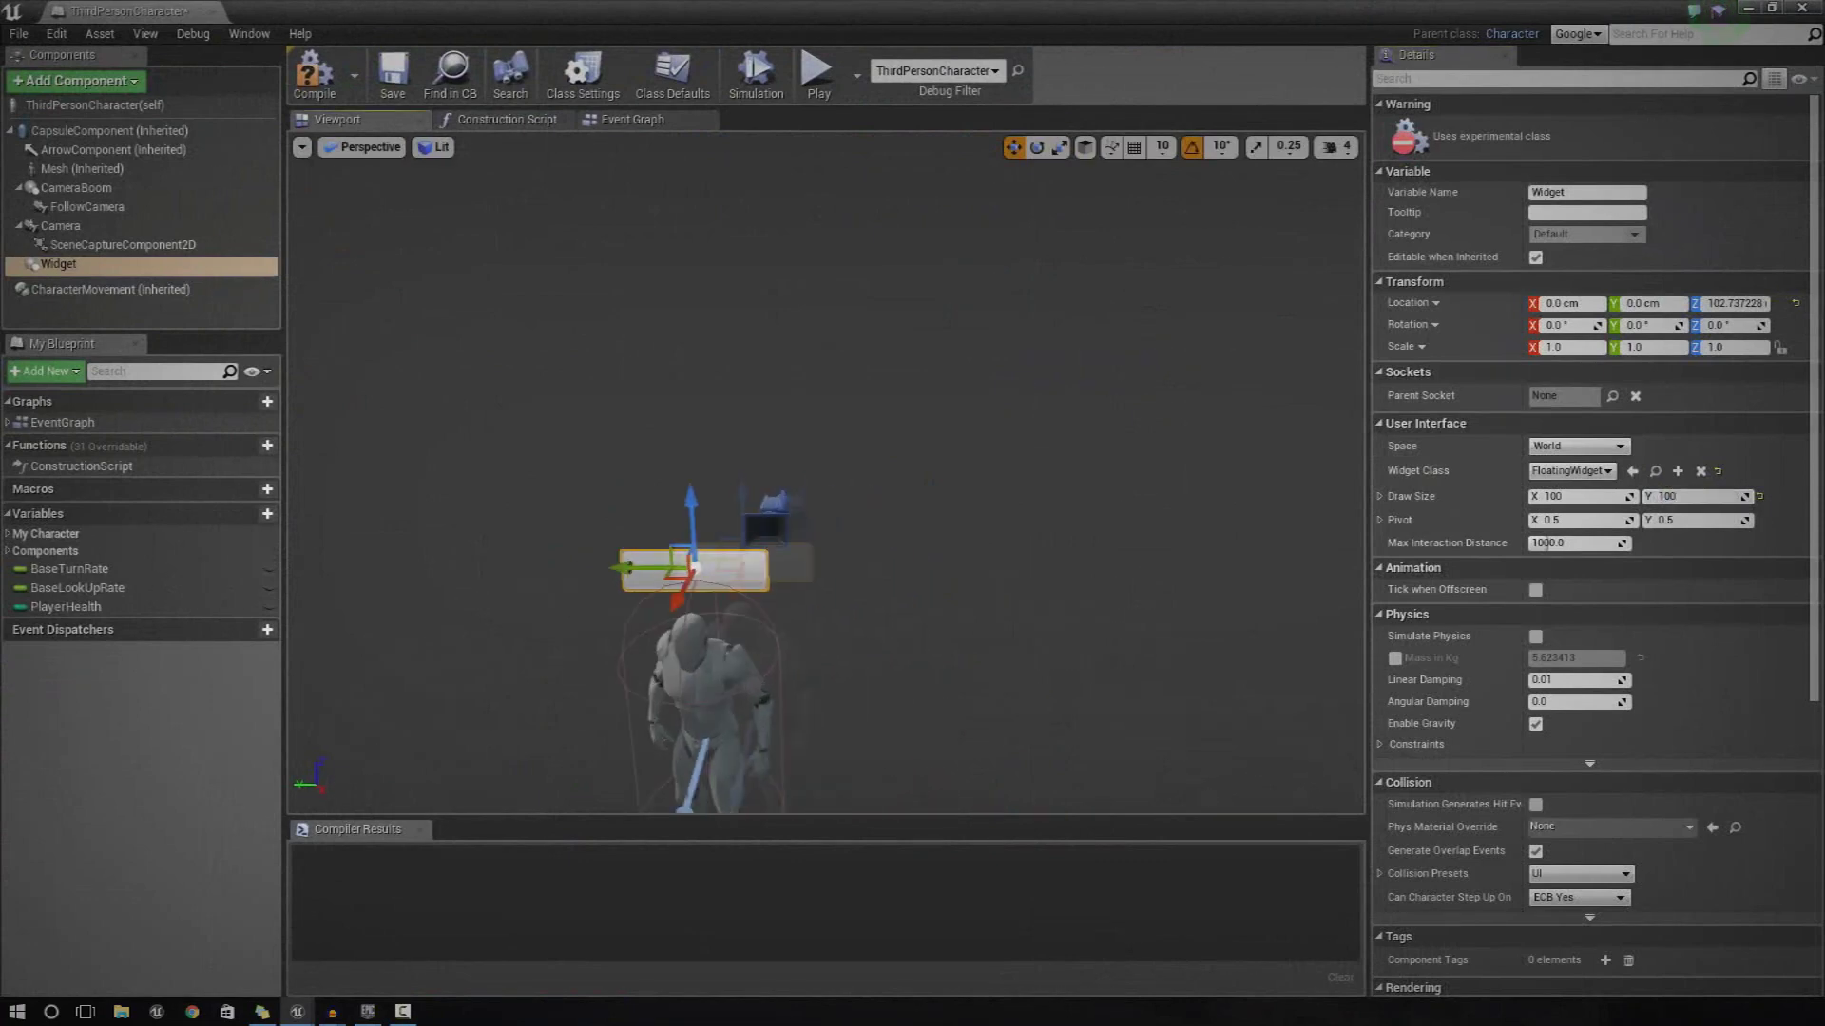
- Nudge the widget above the head to about Y 0.7 cm and Z 101 cm, and compile the blueprint
mouse_move(819, 493)
right_down()
mouse_move(884, 428)
mouse_move(927, 442)
mouse_move(819, 493)
right_up()
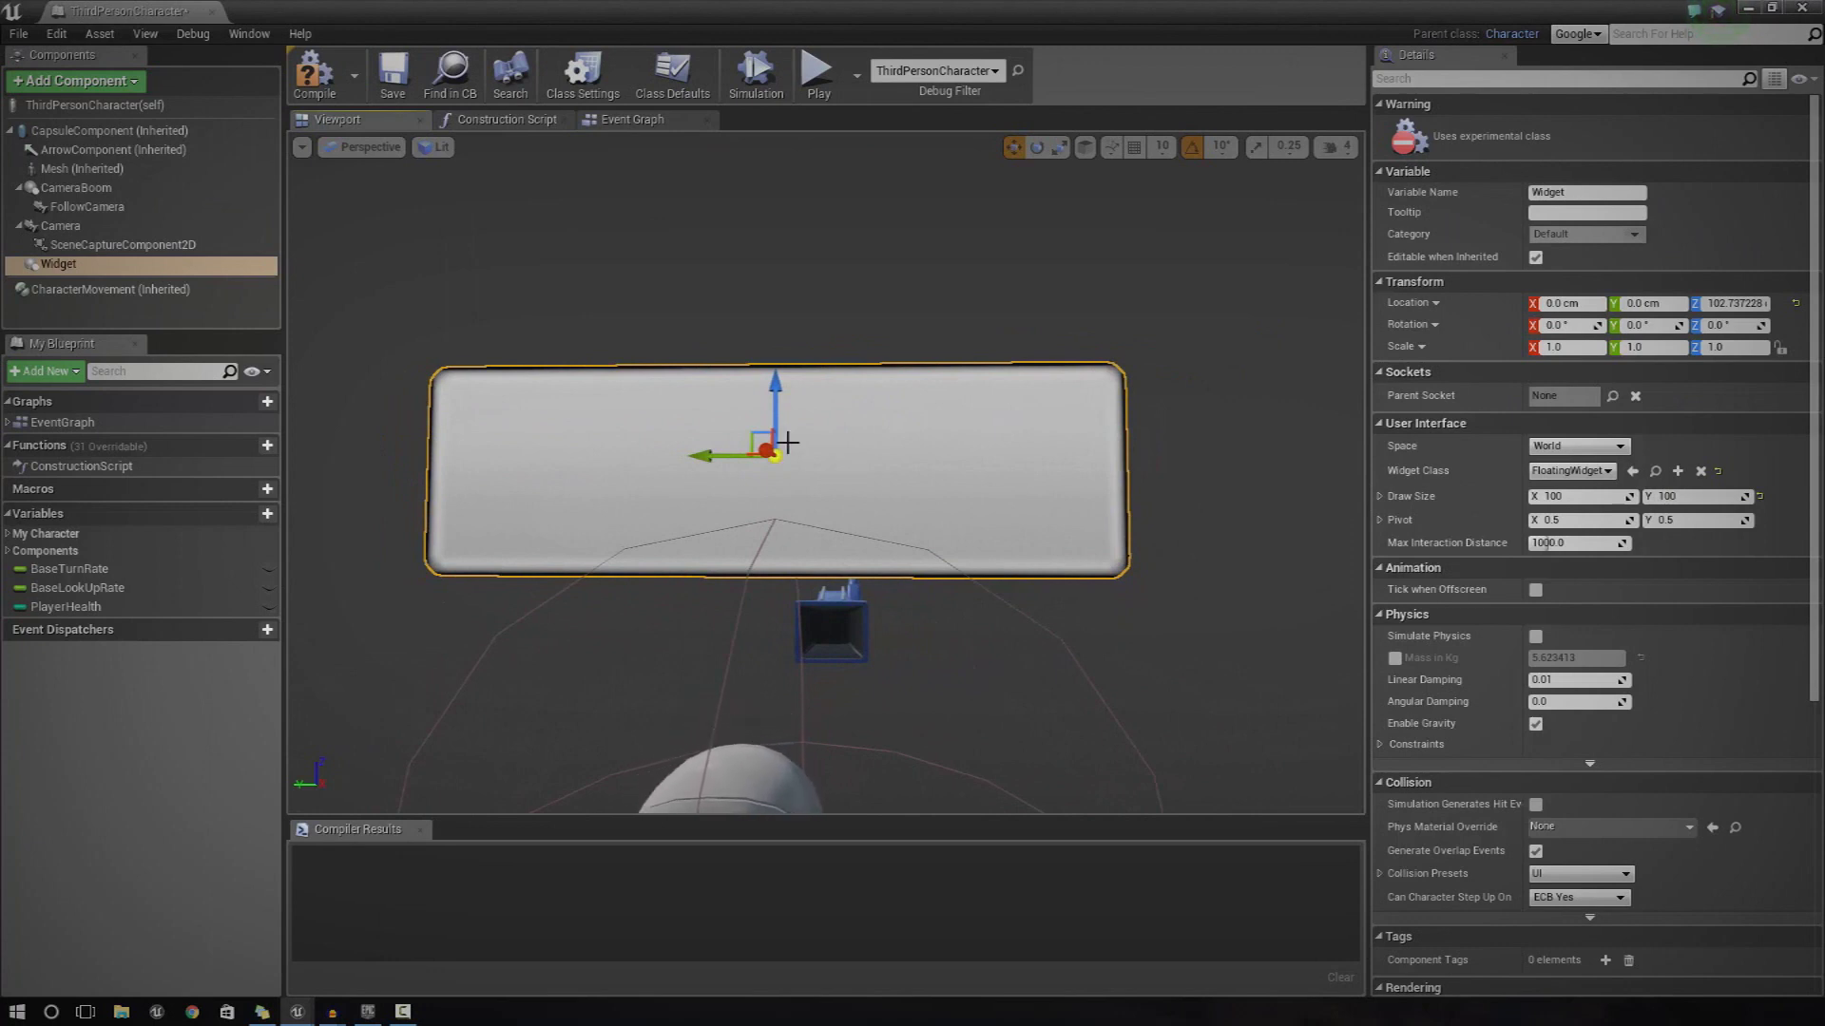
scroll(787, 446, down, 10)
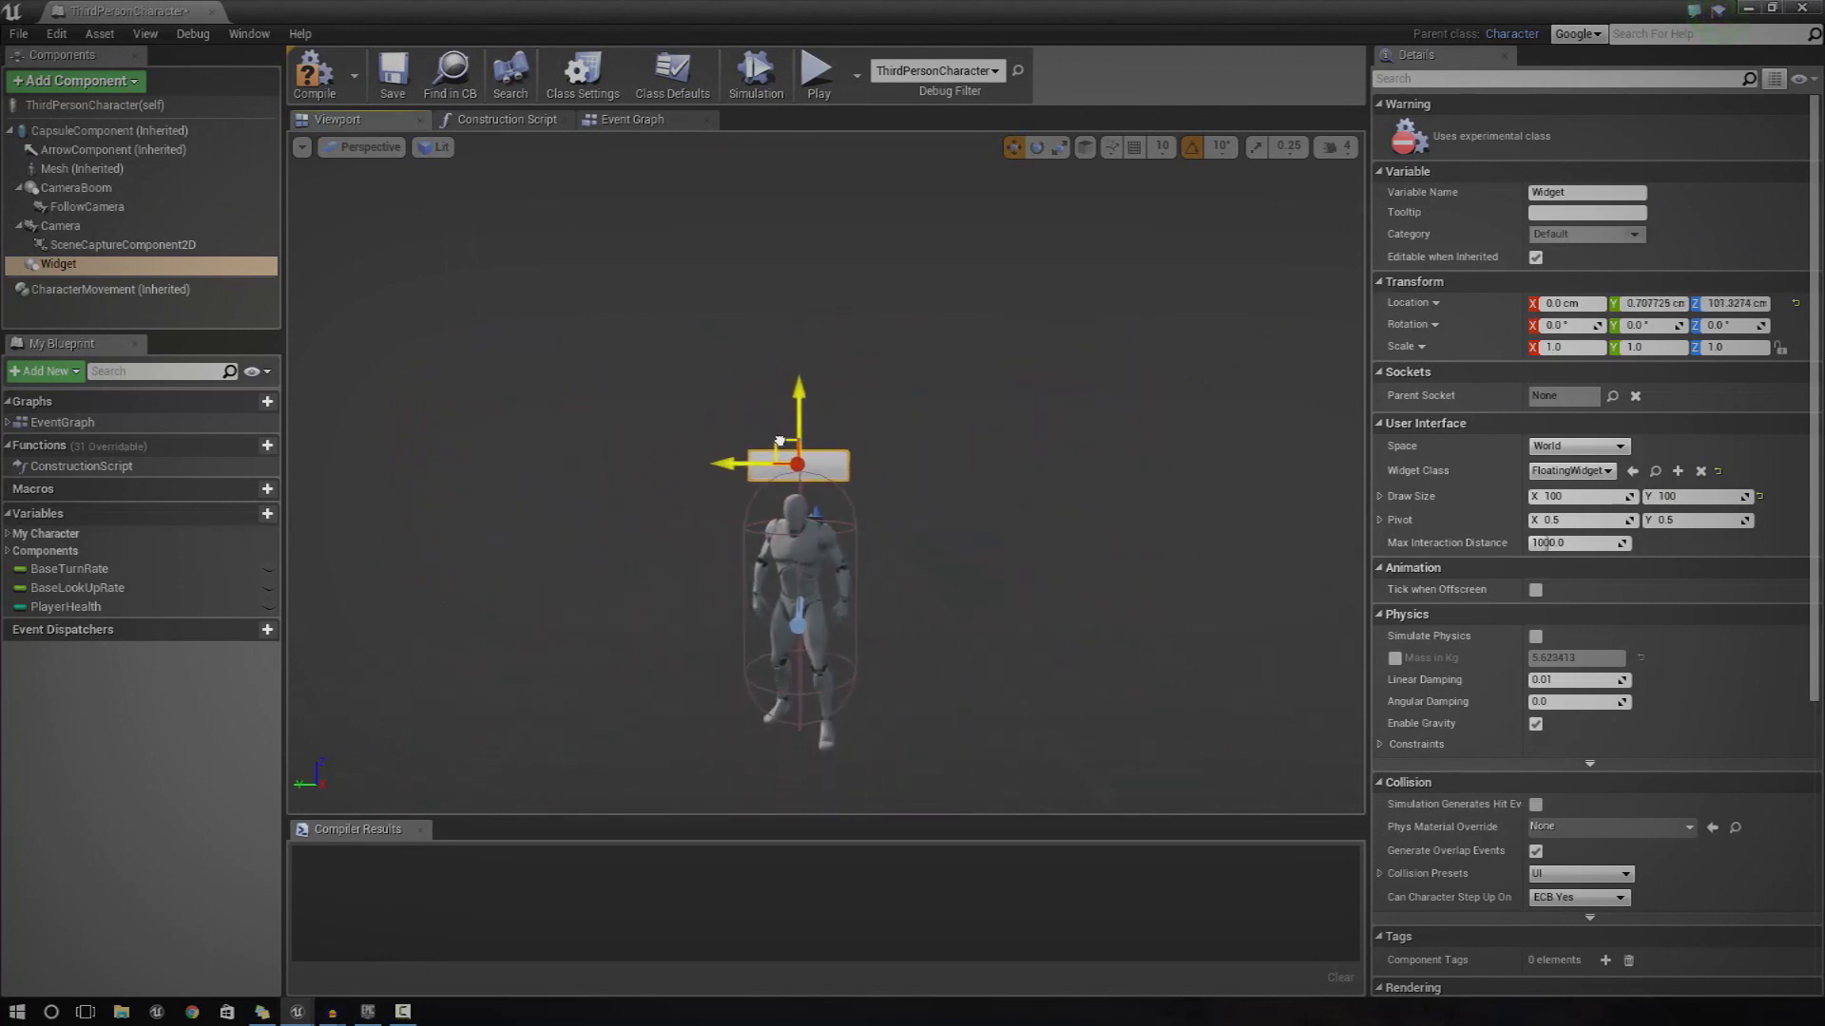
click(314, 74)
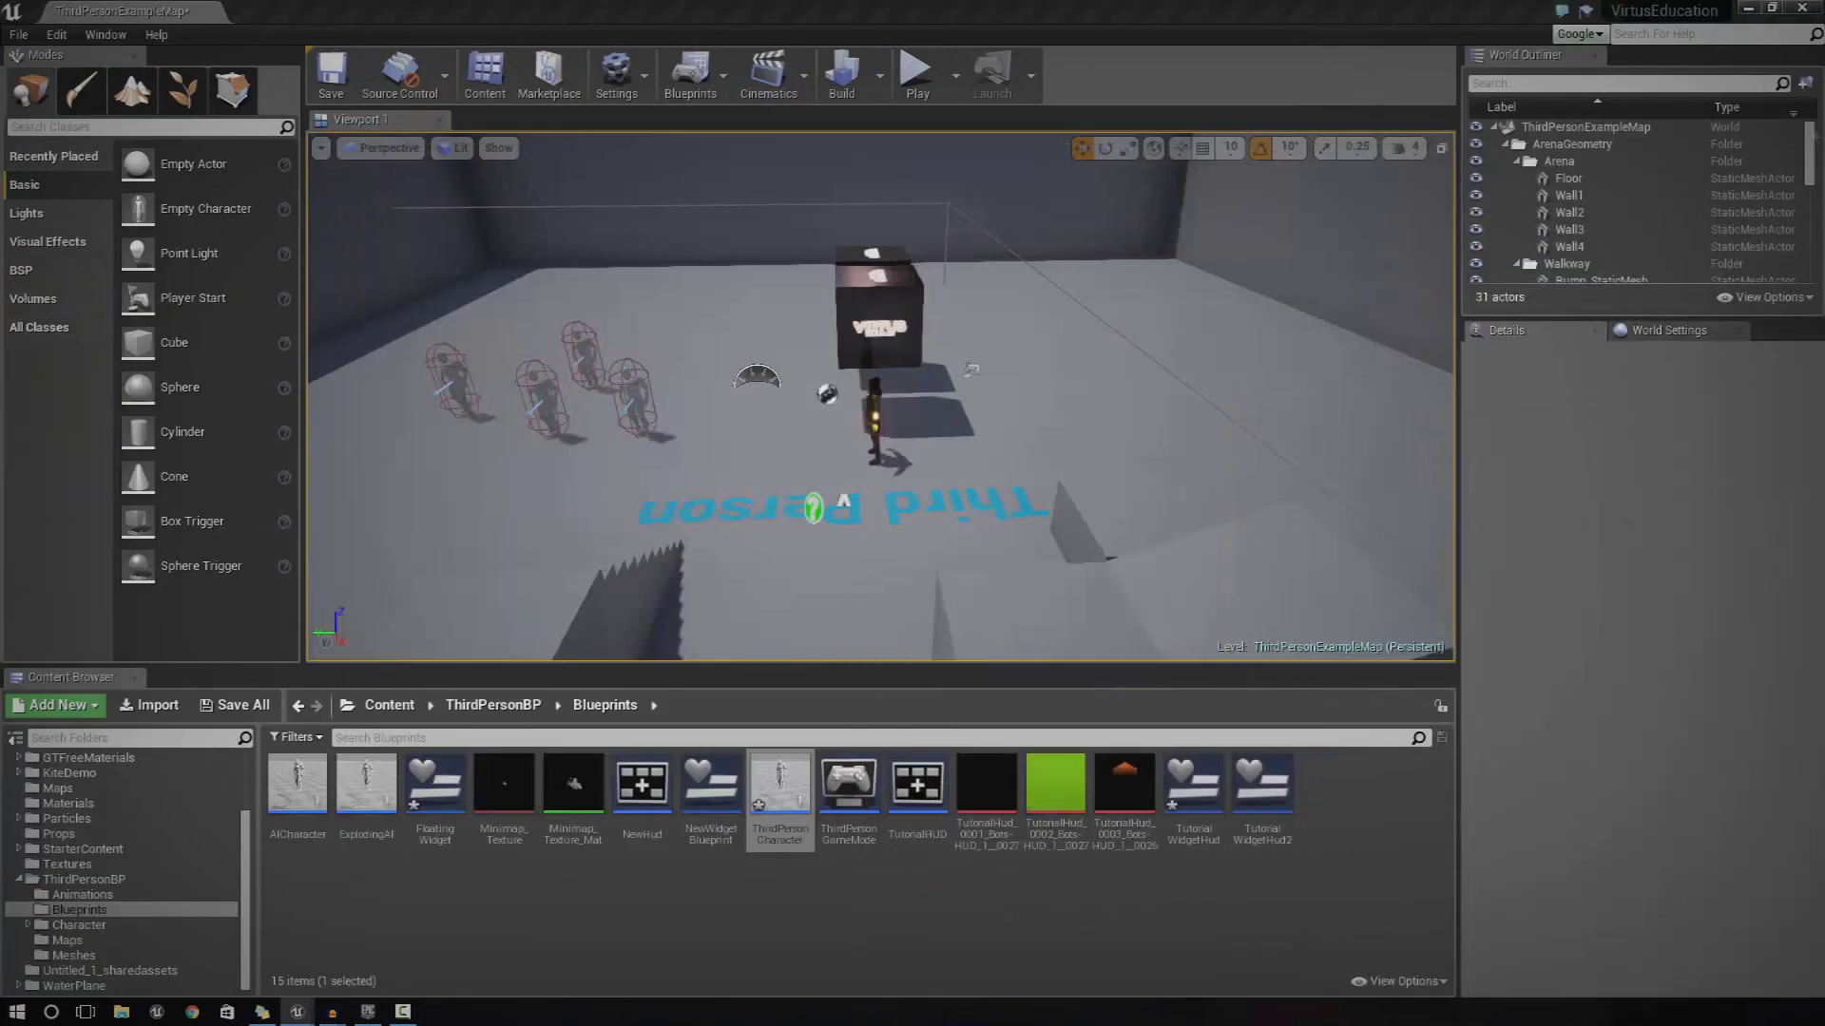
- Play the level and run the character back and forth to check how the floating widget follows it
click(920, 75)
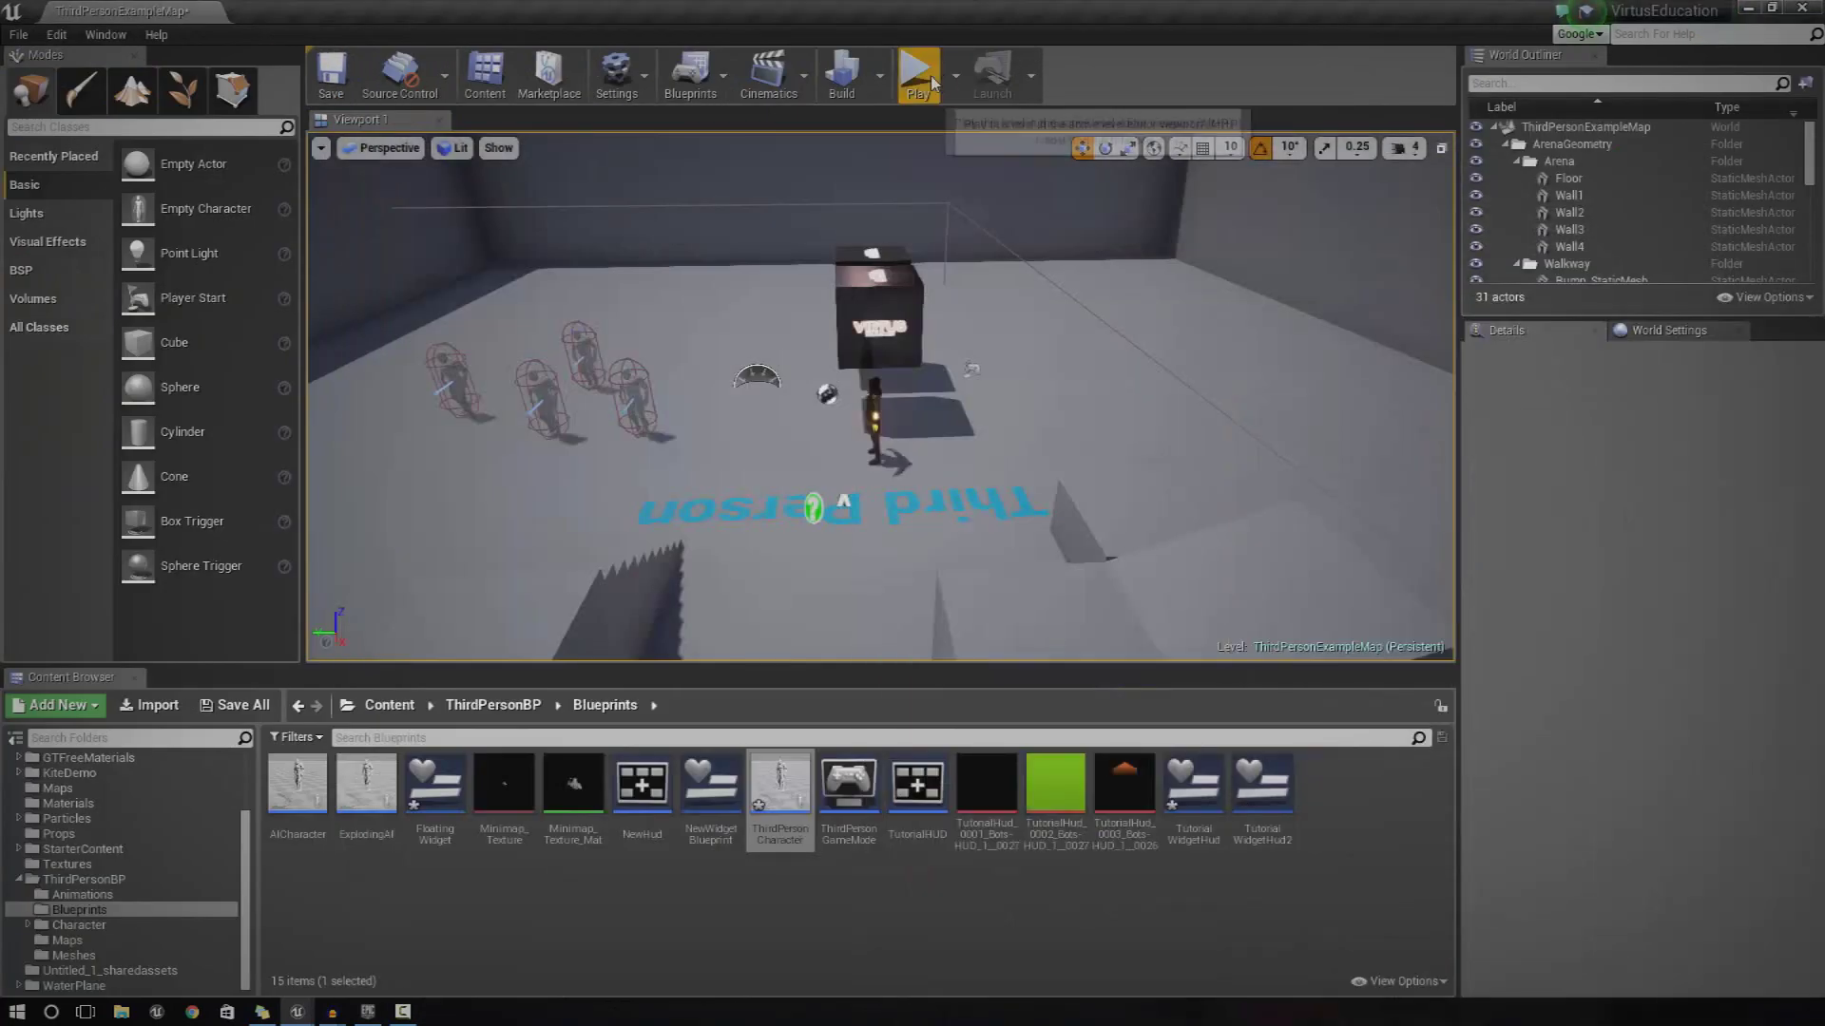
key(s)
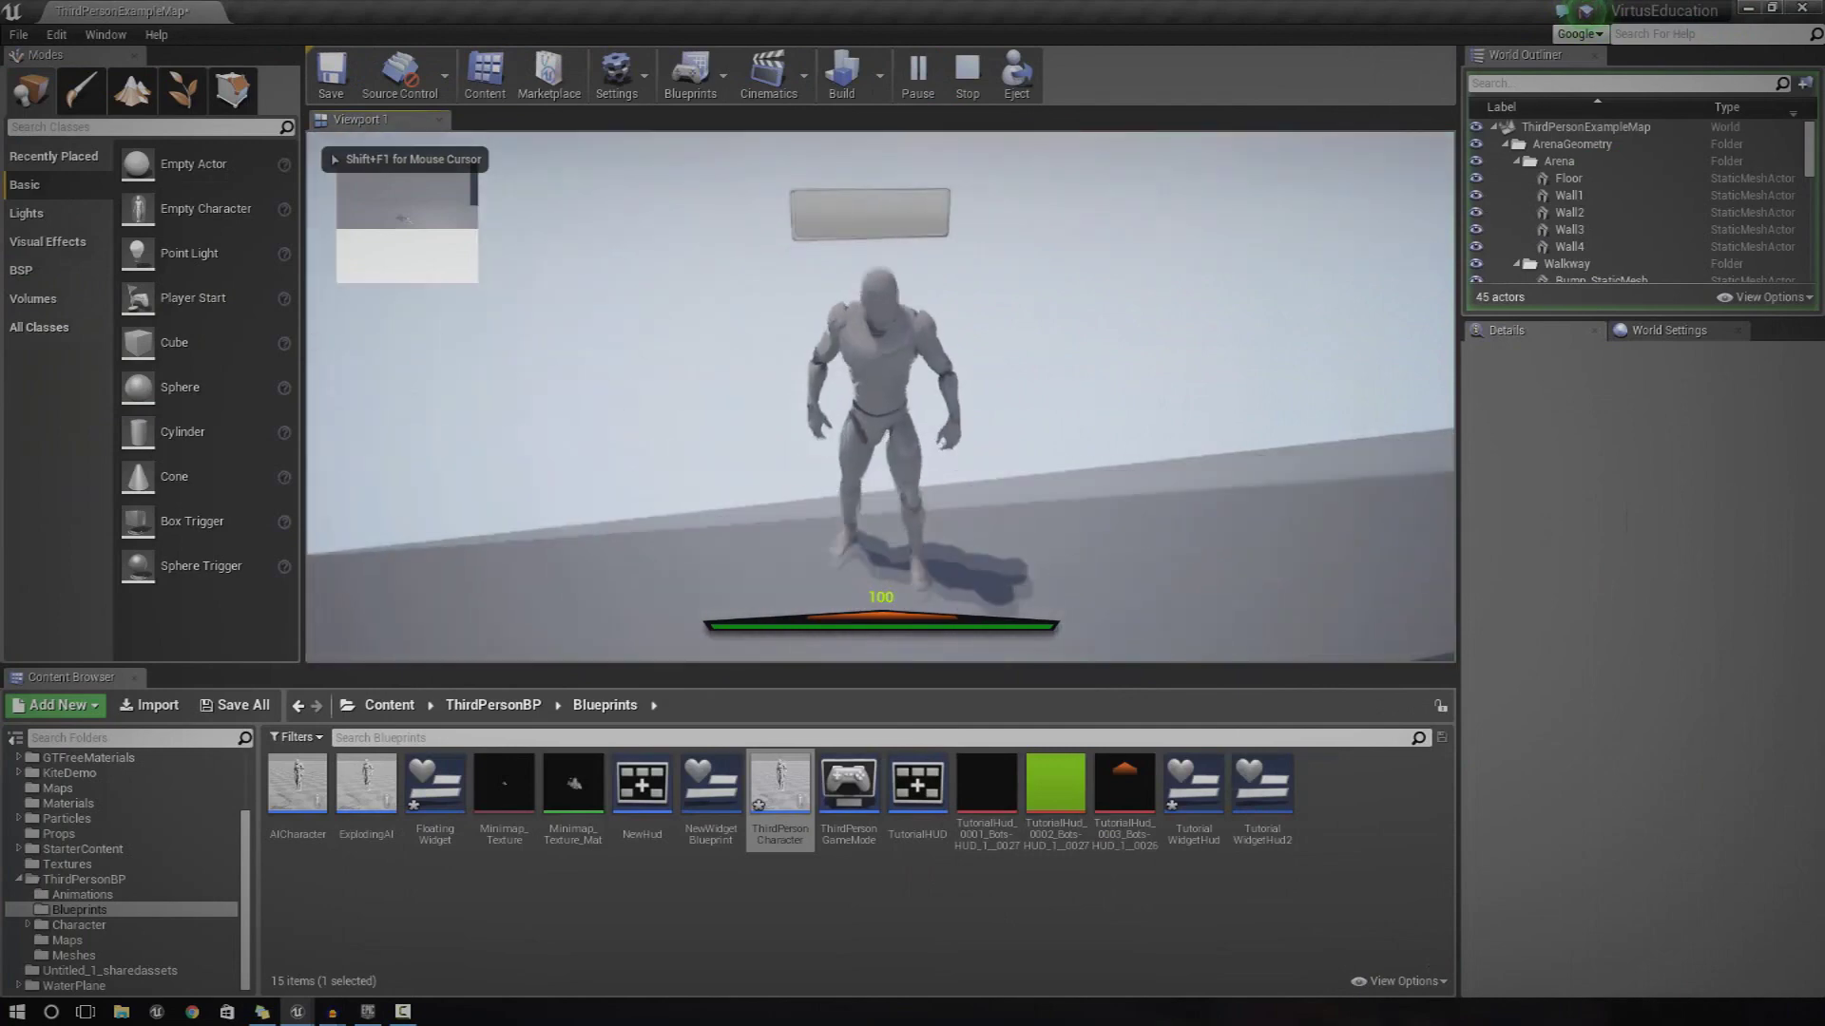
key(w)
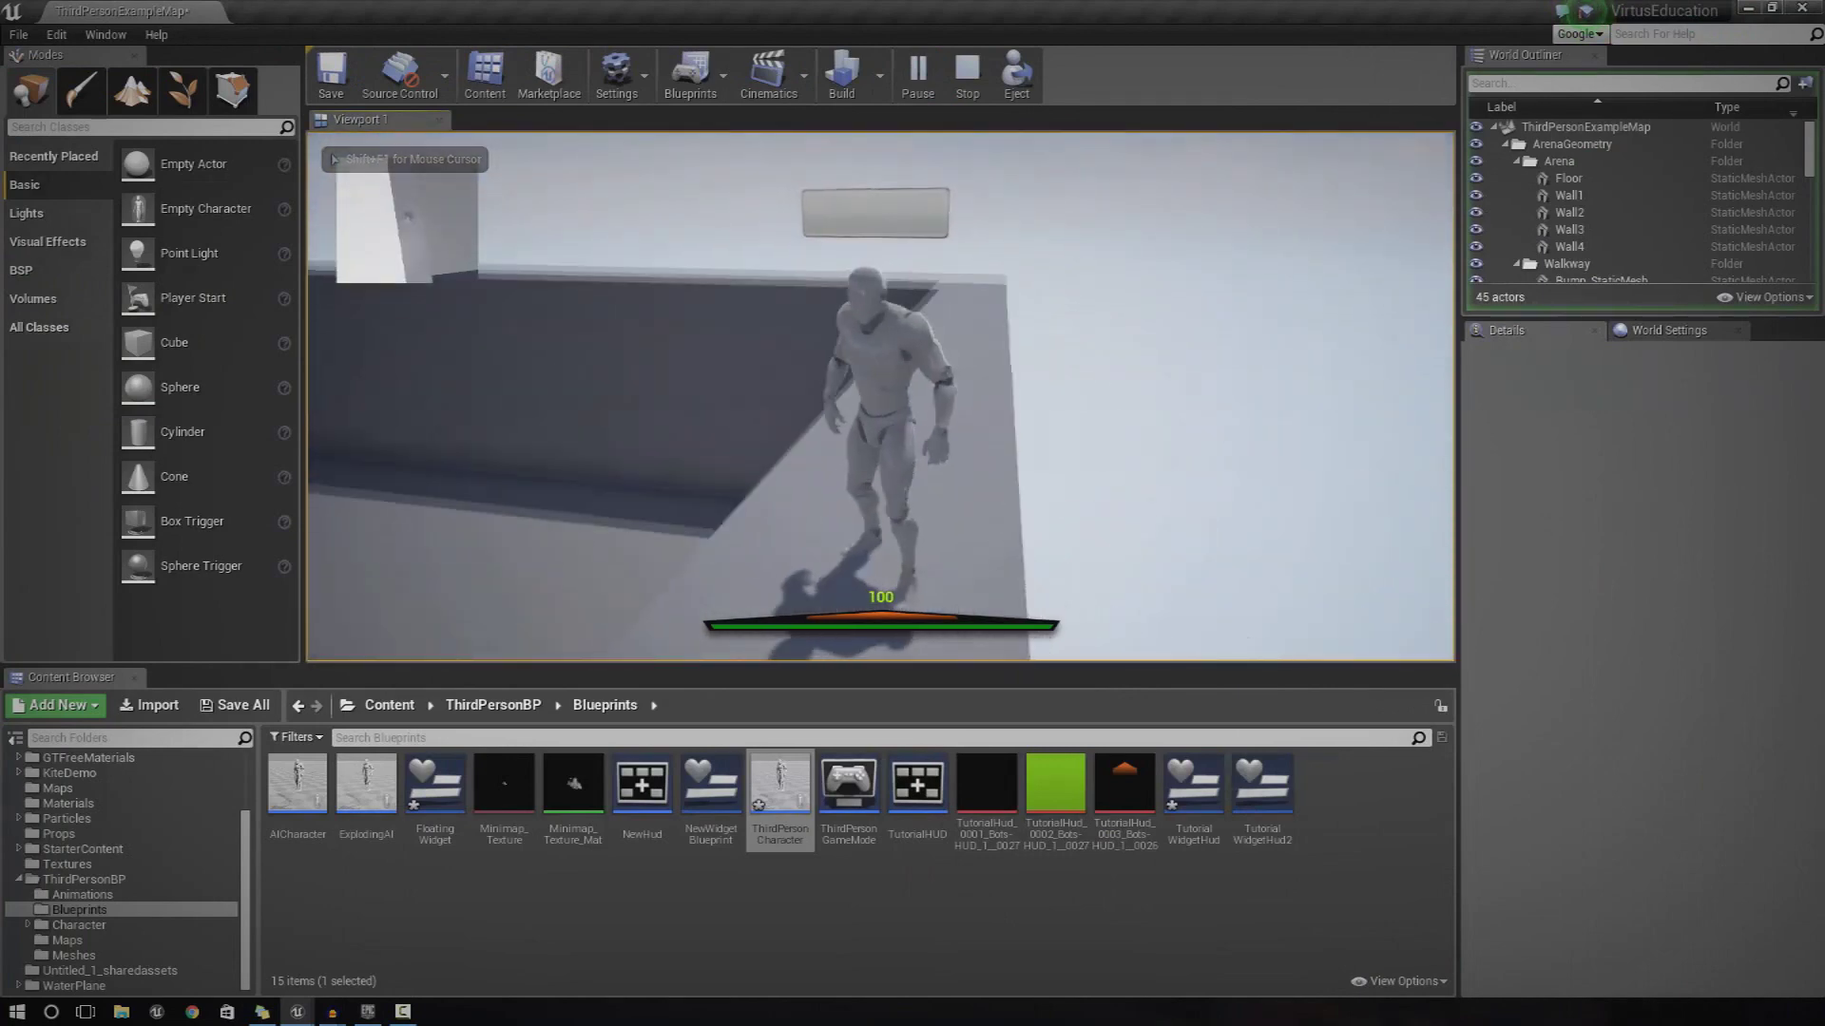
key(s)
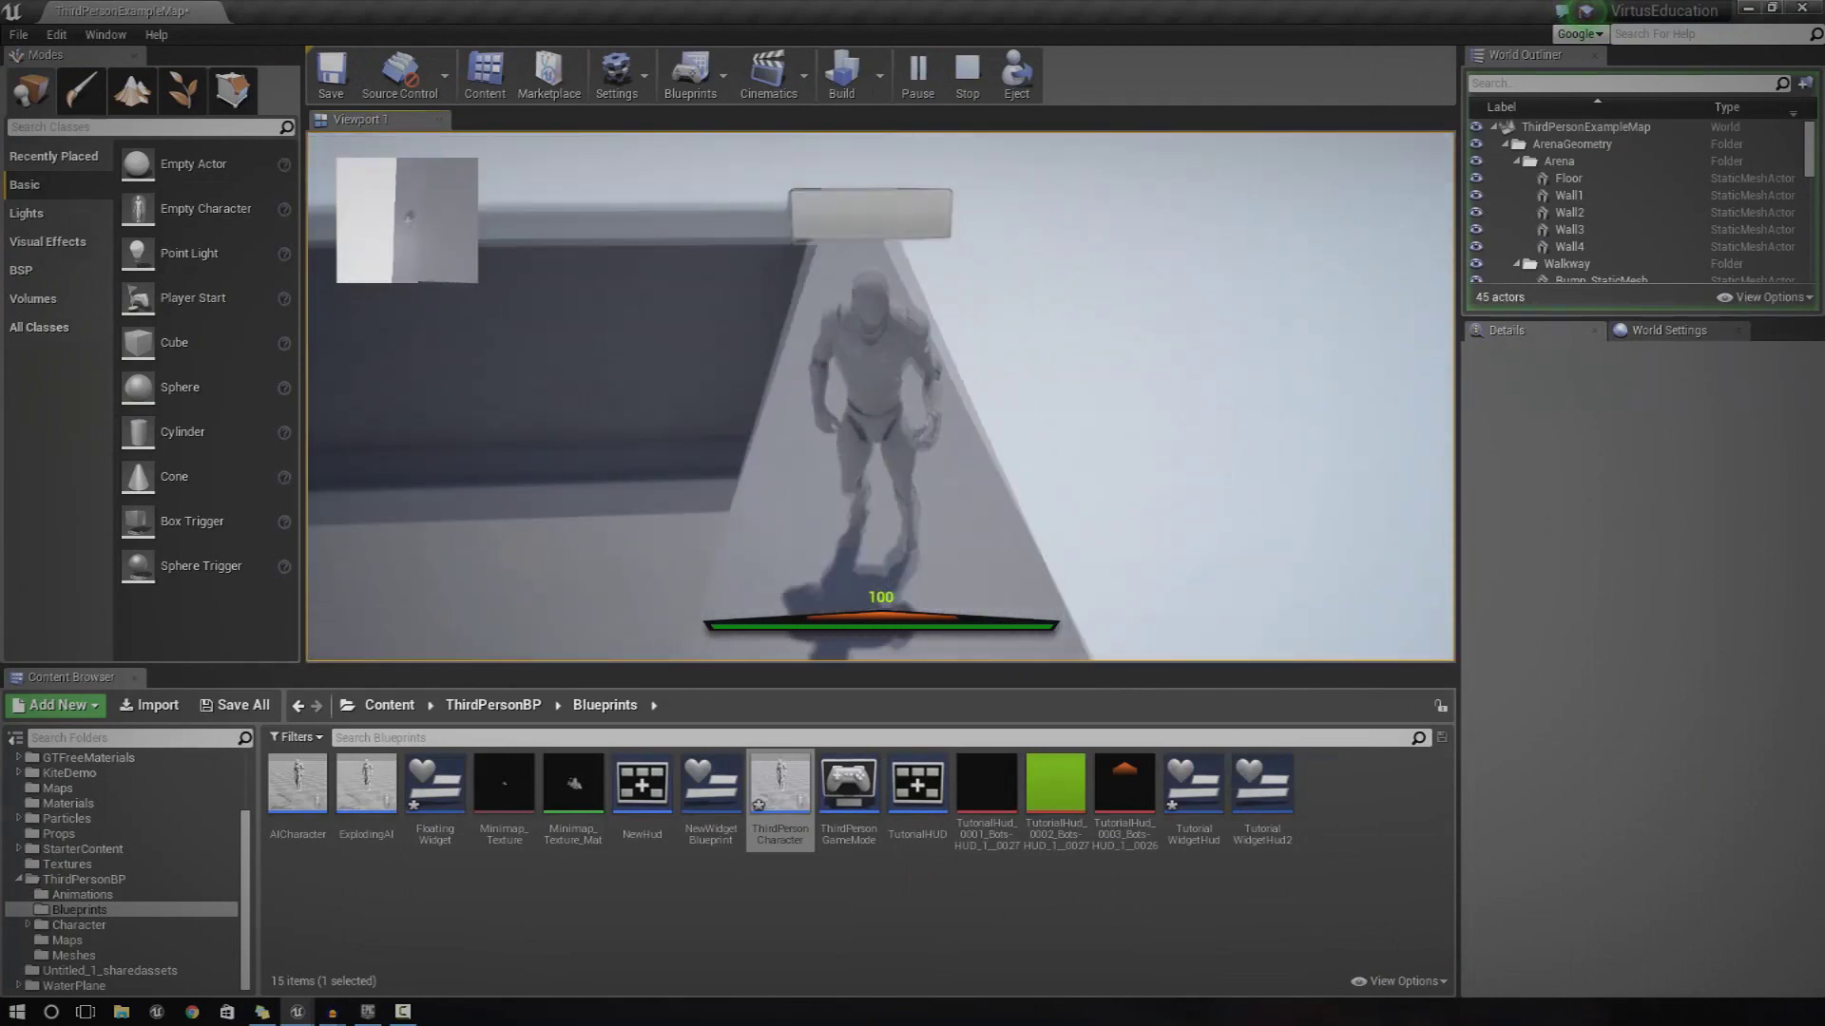
key(w)
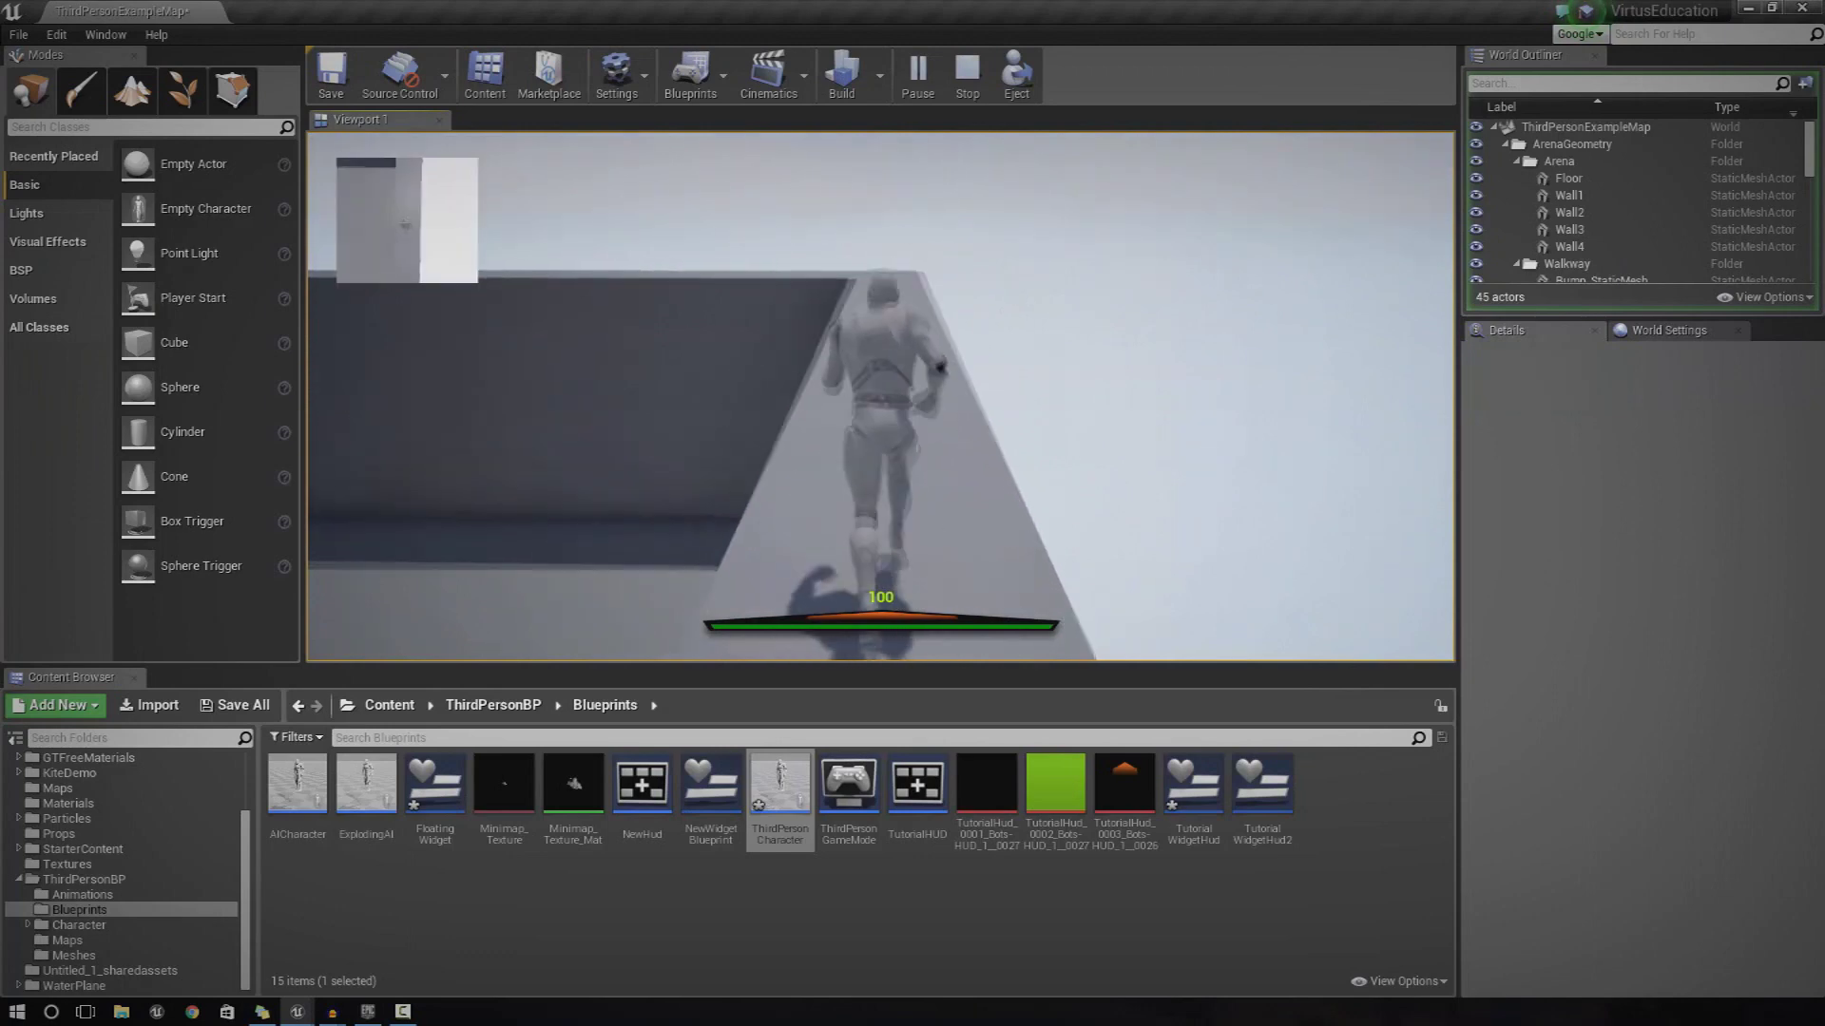
- Run the character toward and away from the camera to check the widget from the front and behind, and end the play session
key(s)
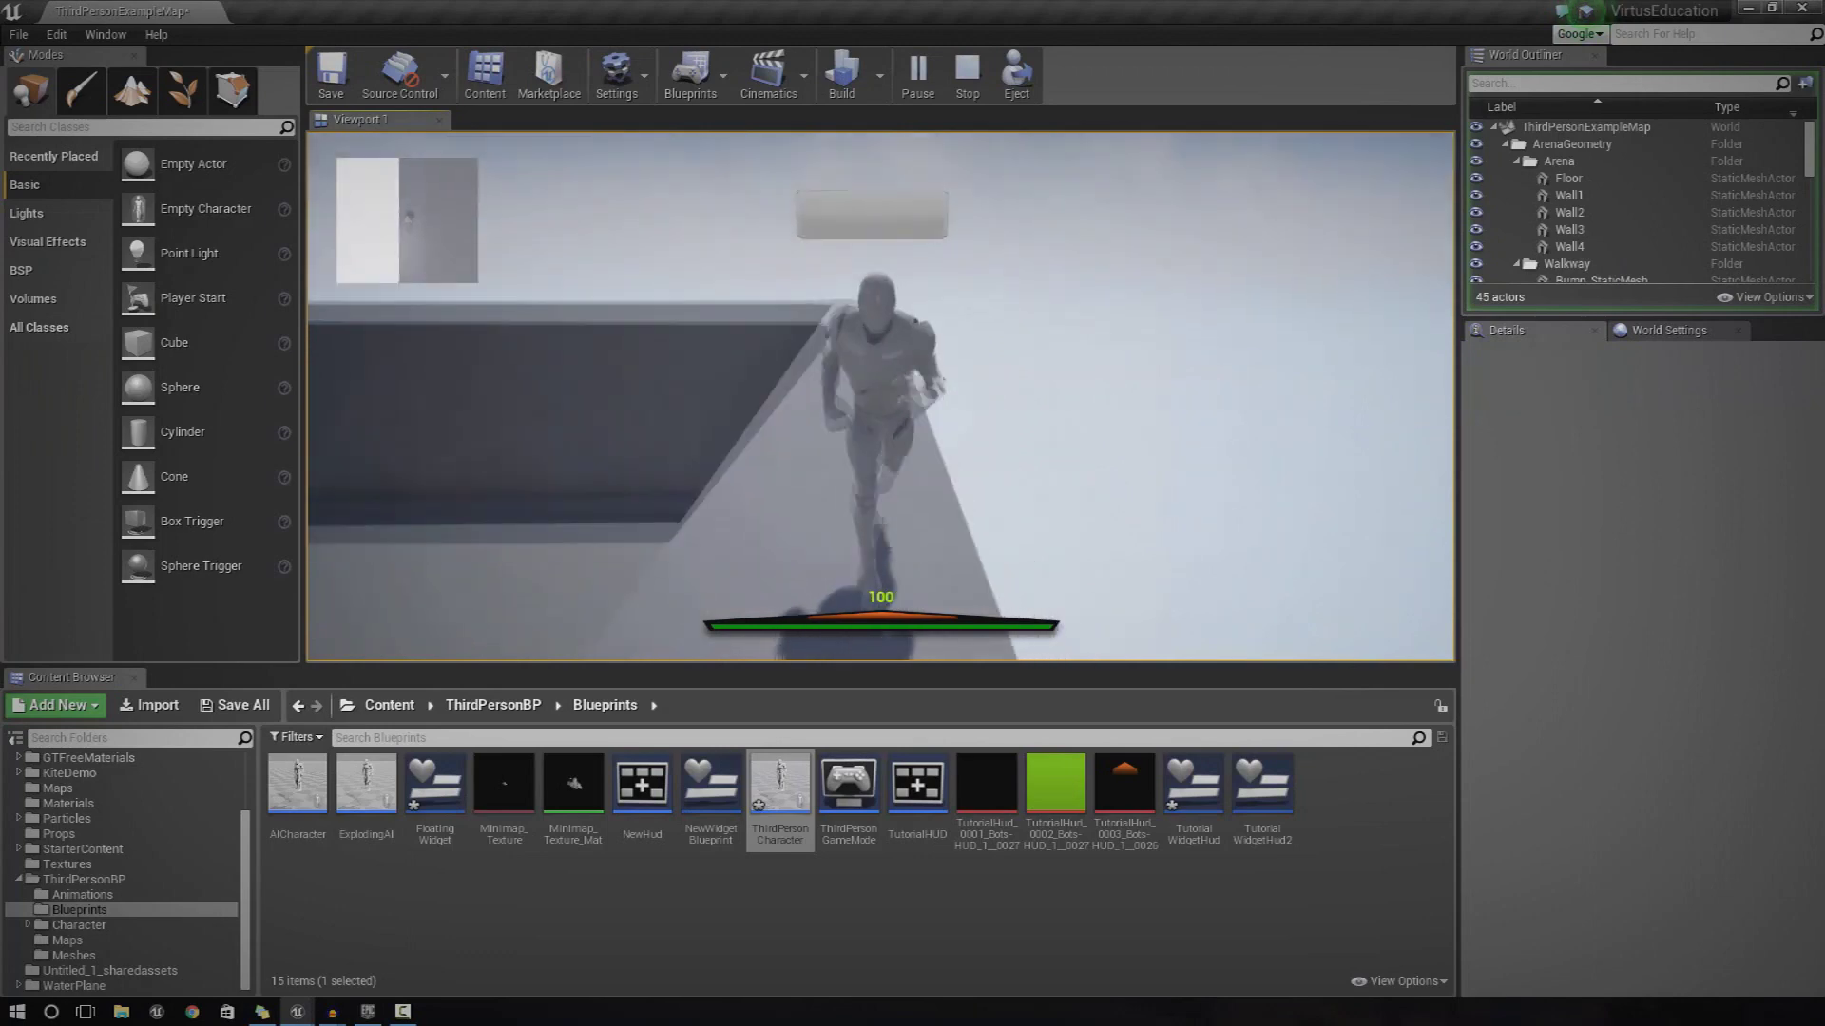
key(w)
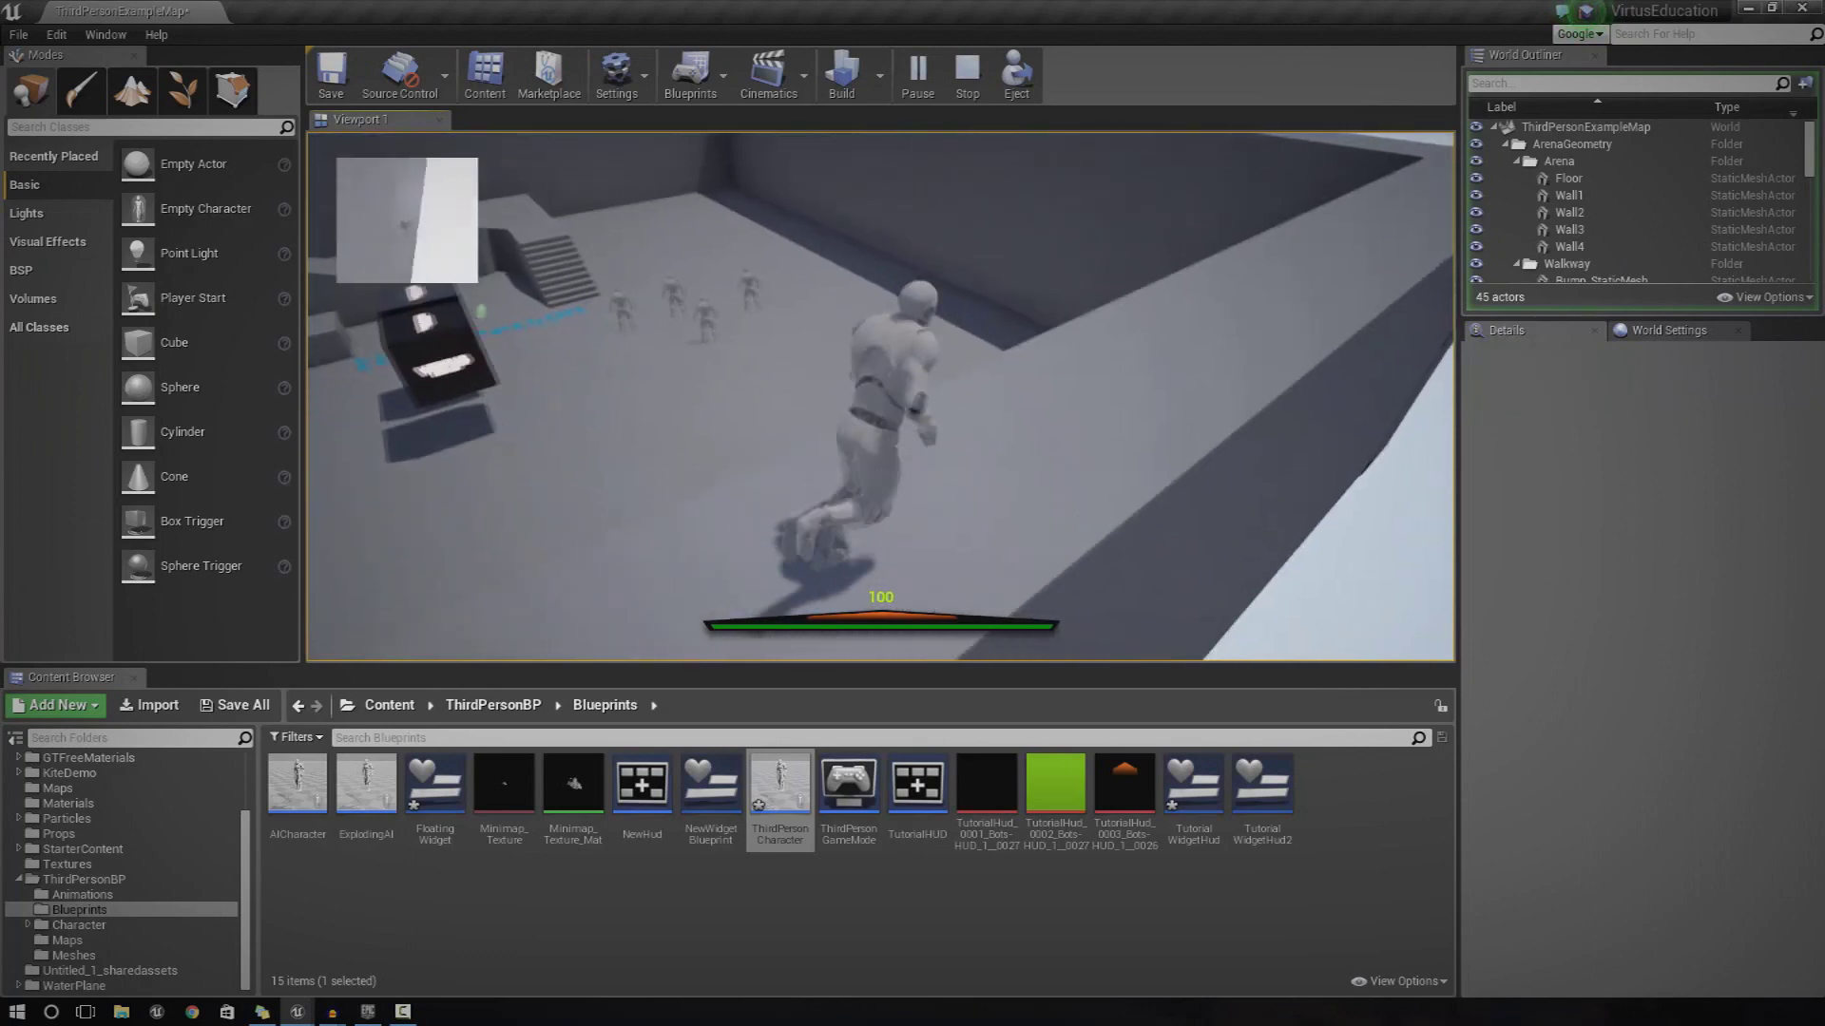
key(s)
key(s)
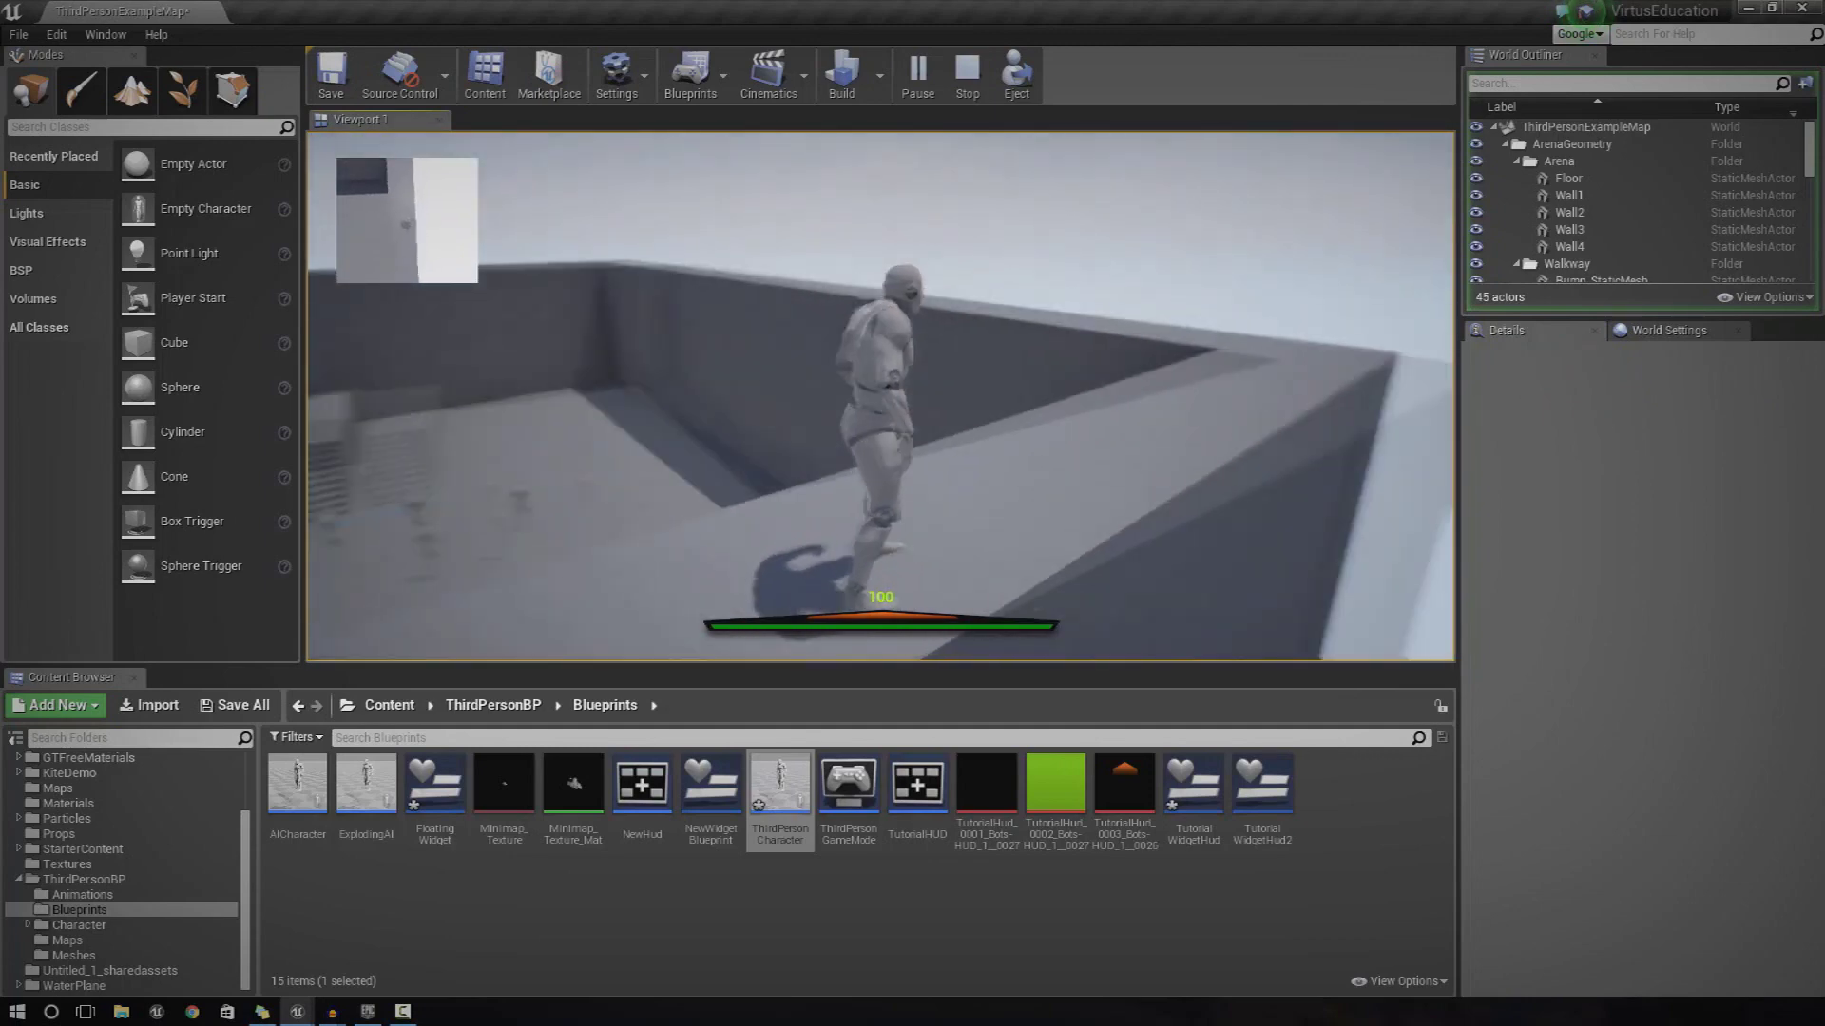
key(s)
key(Escape)
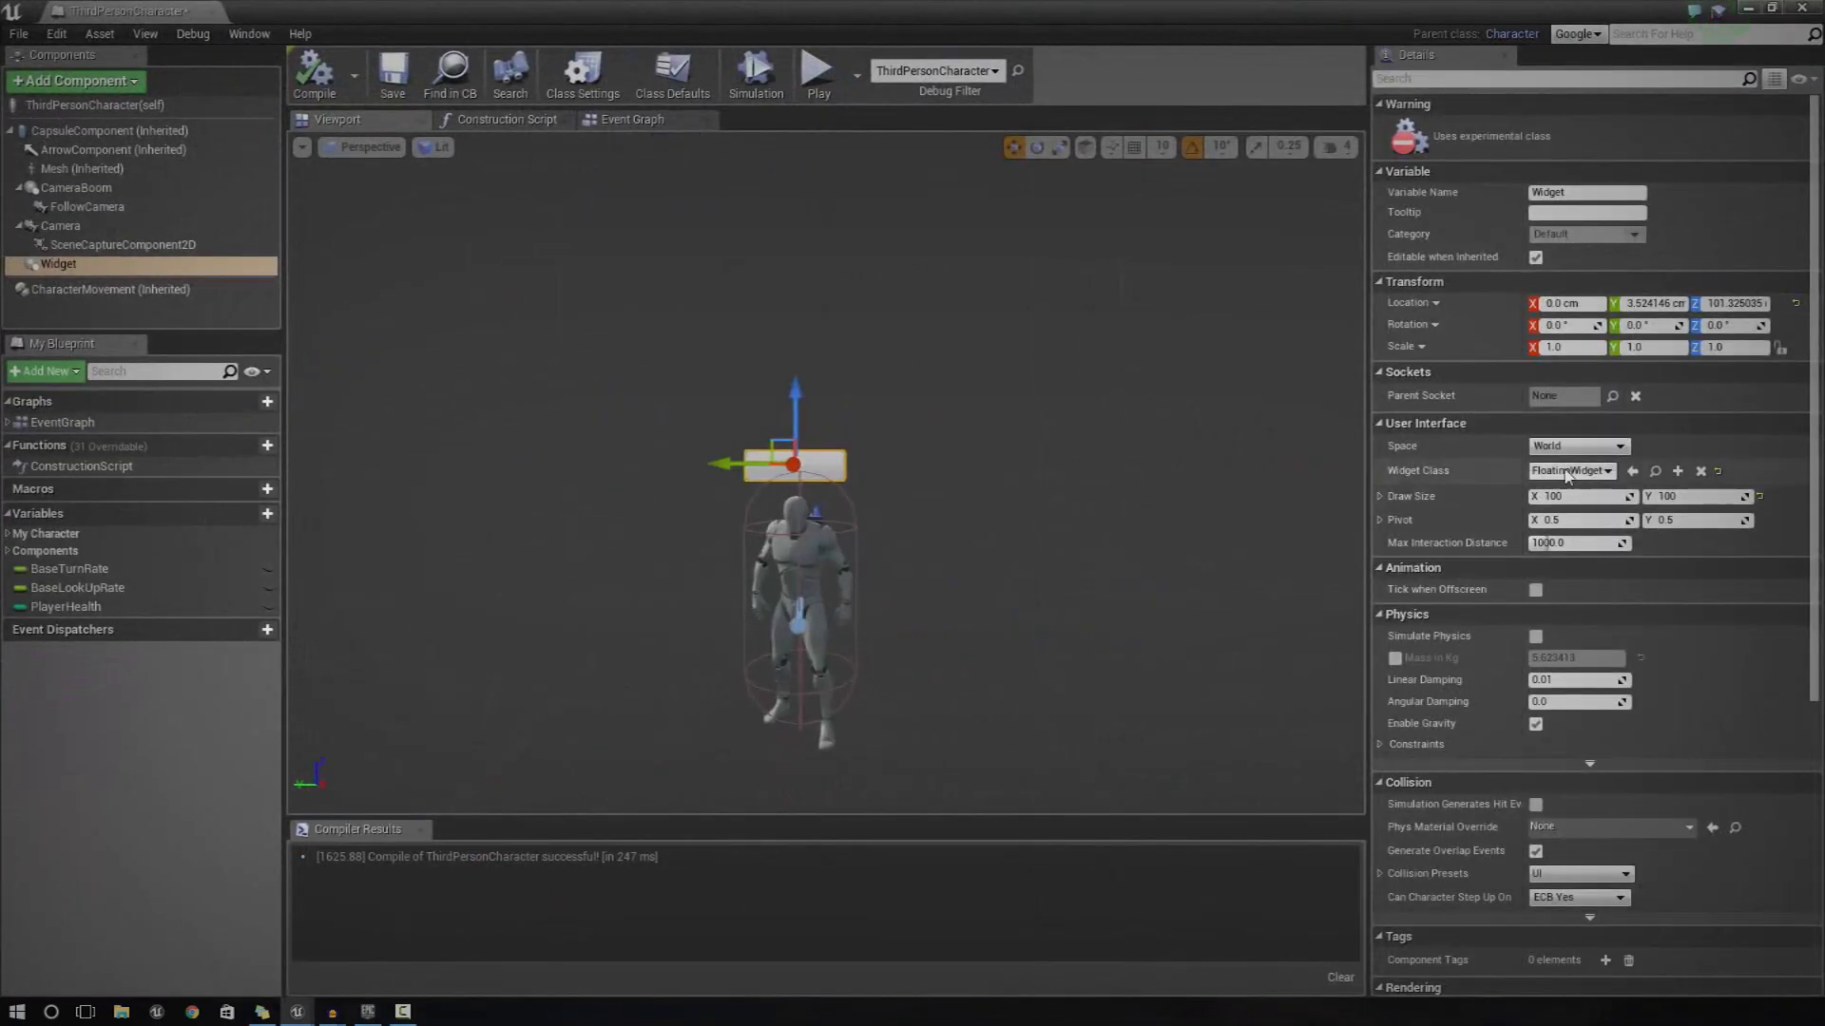
- Set the Widget component's widget class to TutorialWidgetHud2 and its draw size X to 500
click(1568, 472)
click(1577, 582)
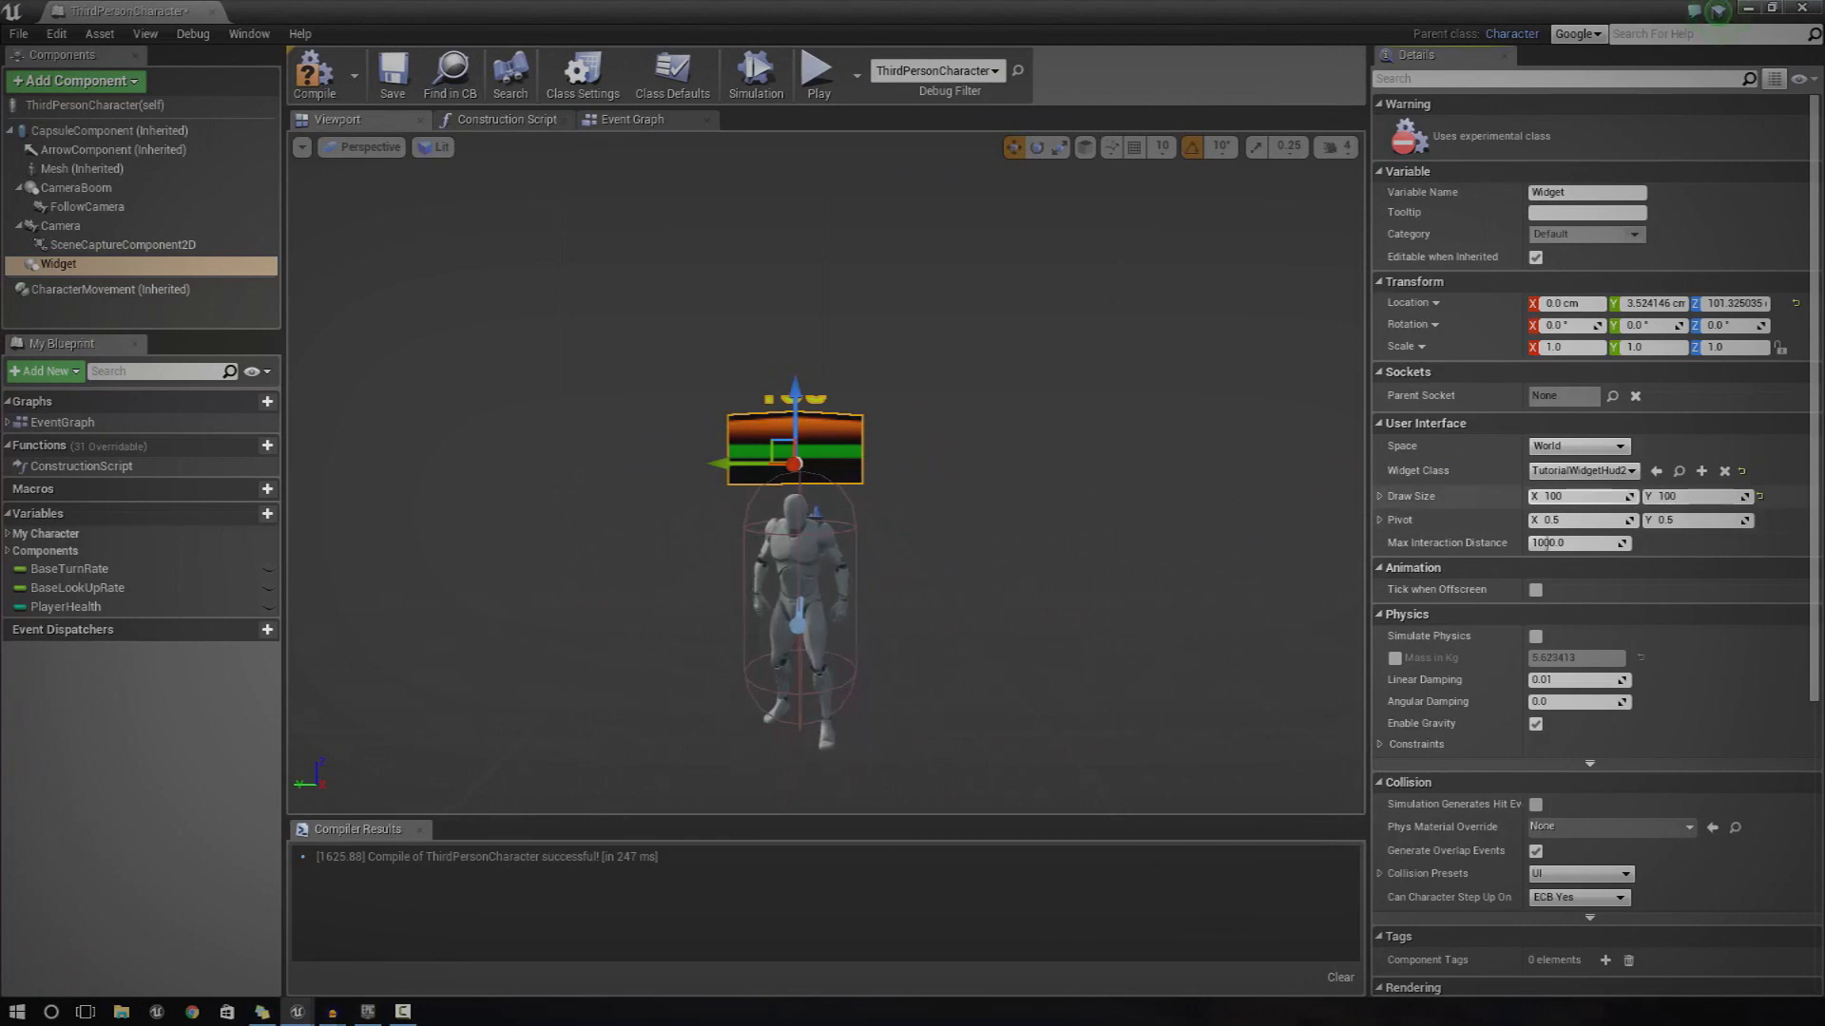
drag(1611, 528, 1663, 522)
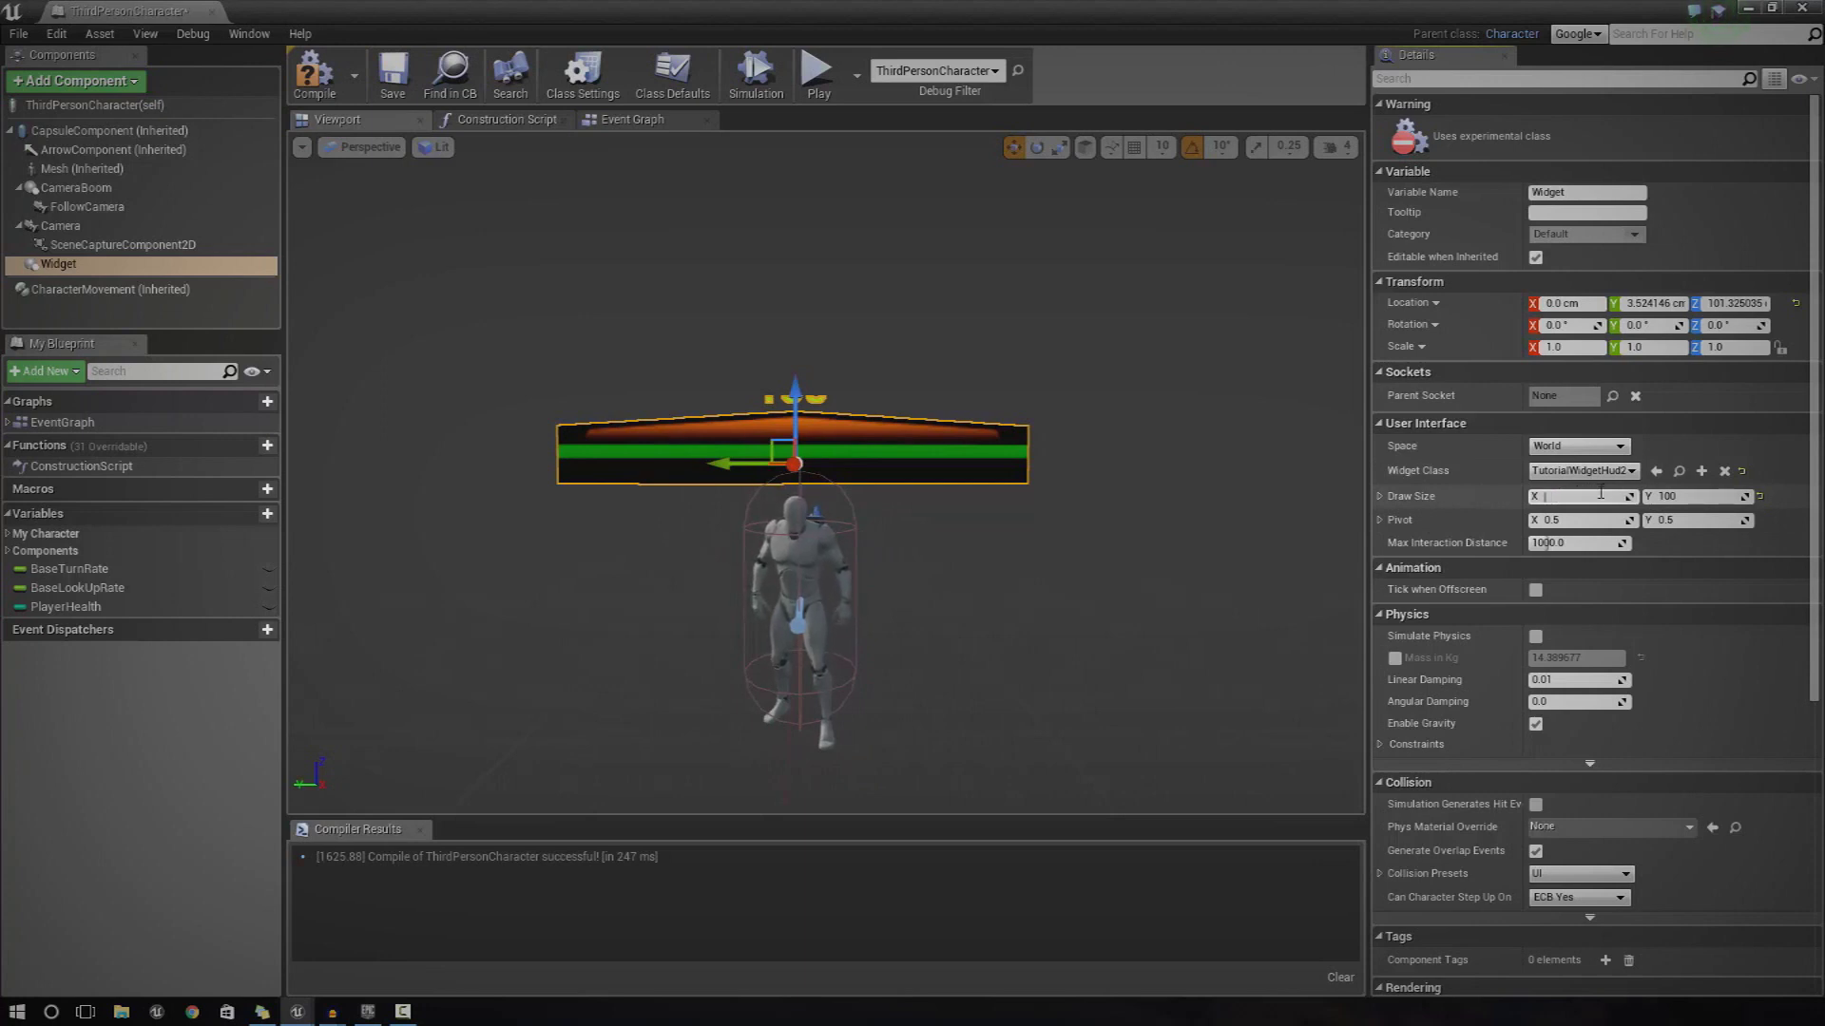
key(Return)
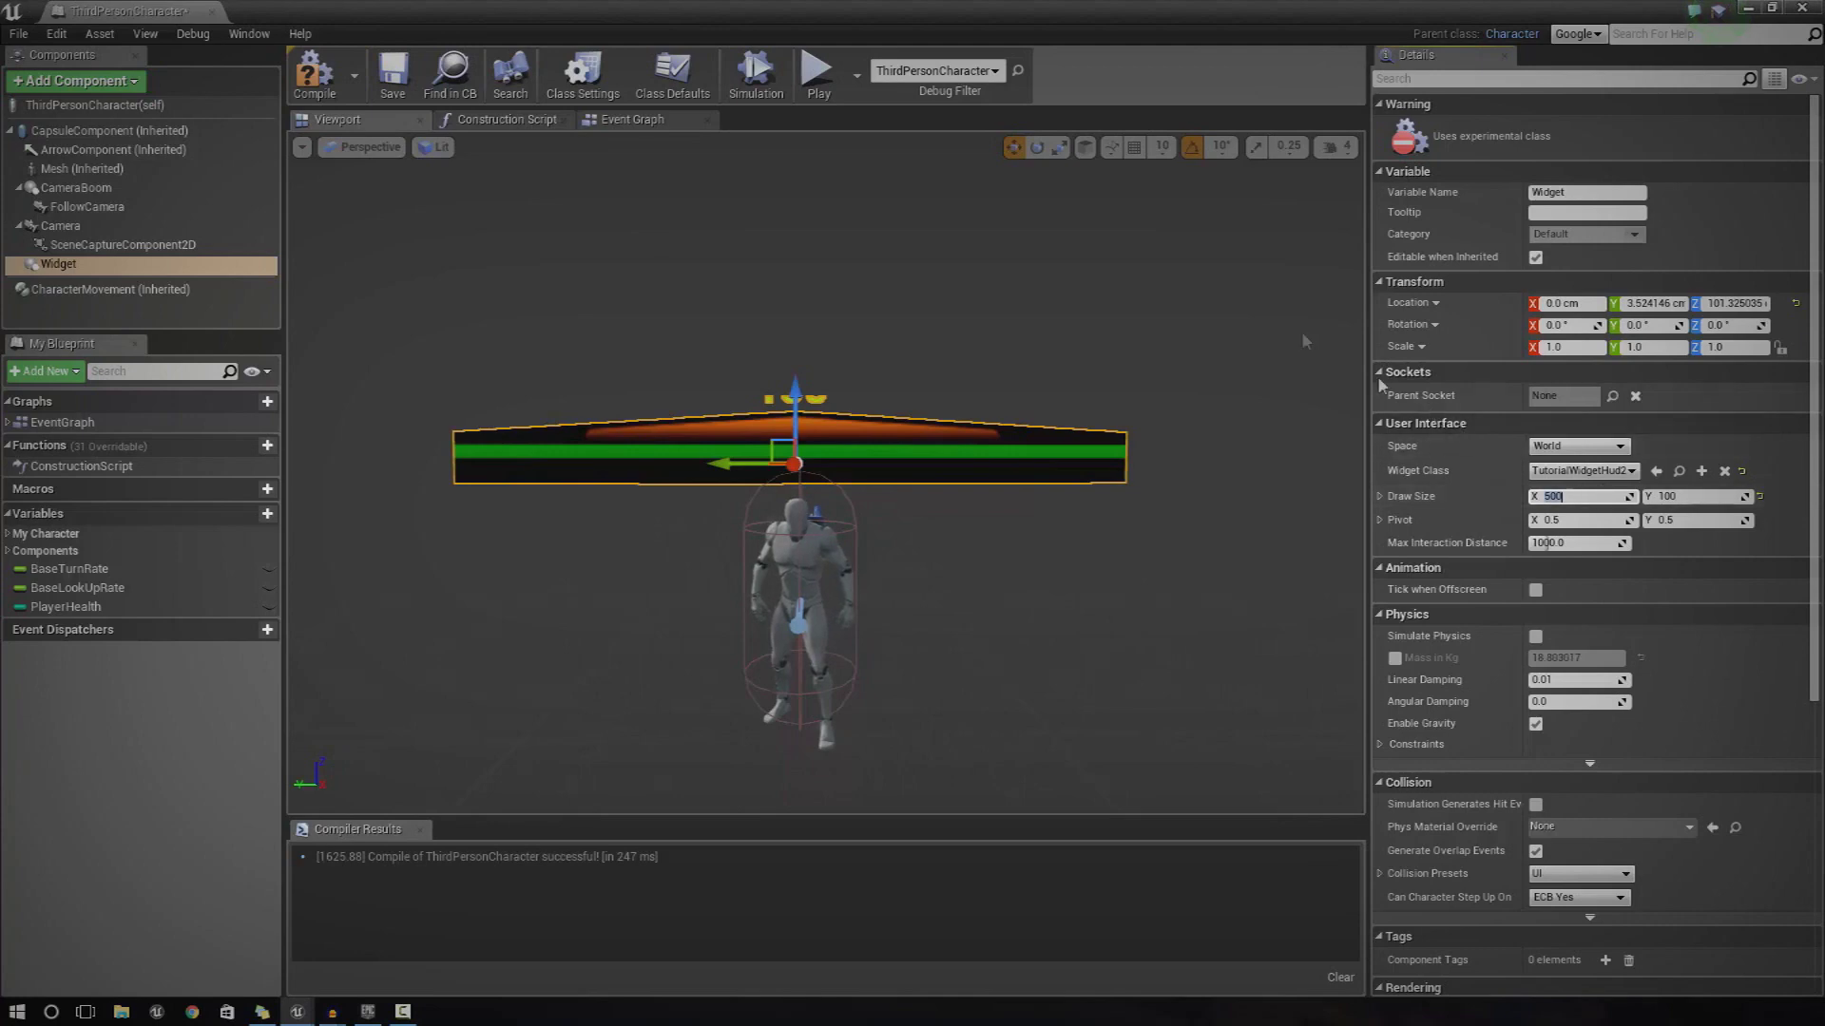